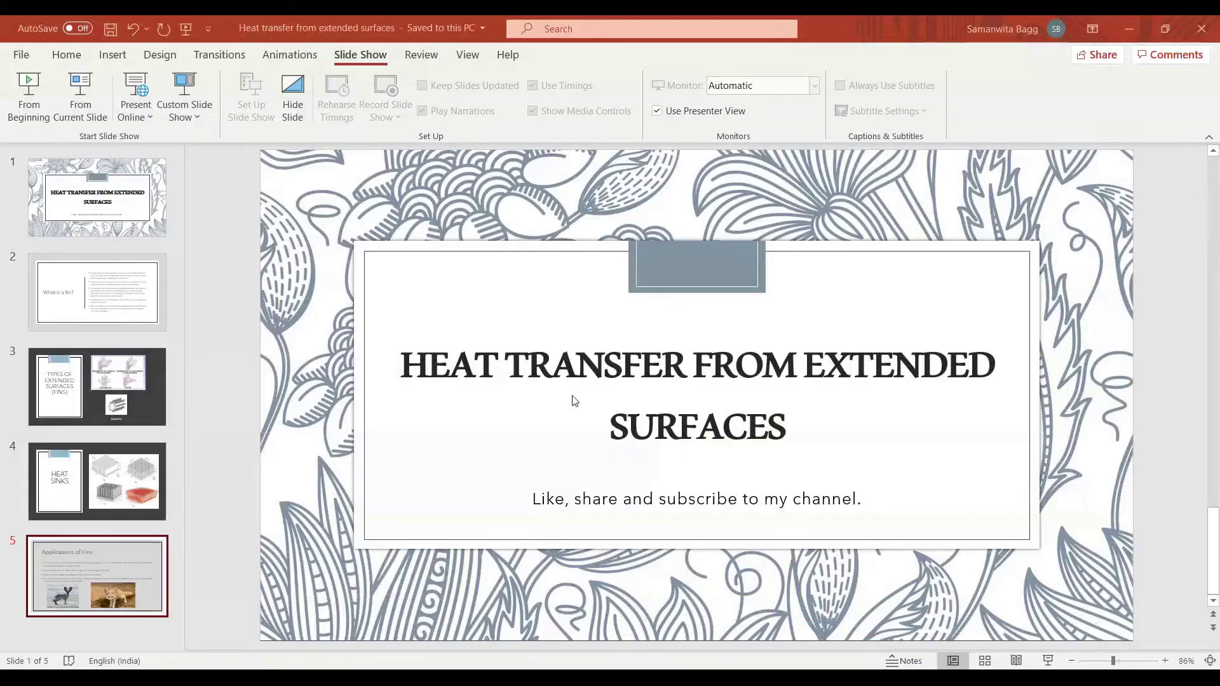
Switch to ANSYS Workbench and add a Steady-State Thermal analysis system named eg-6.
key("alt+Tab")
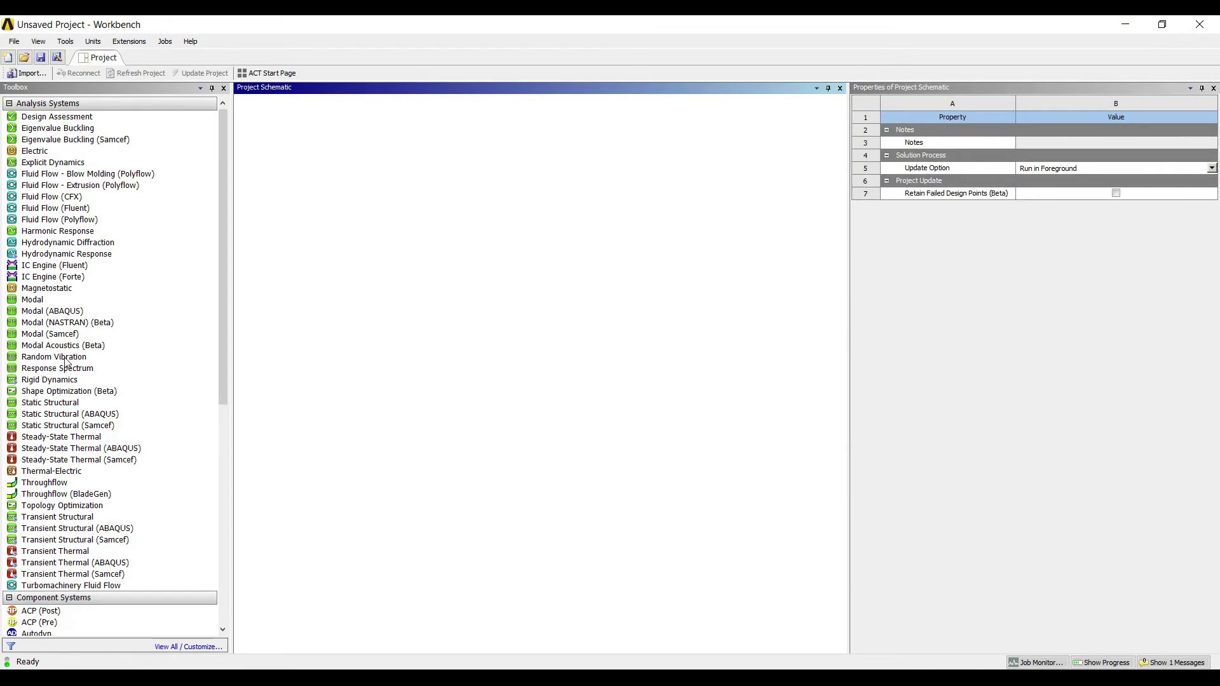
double_click(76, 437)
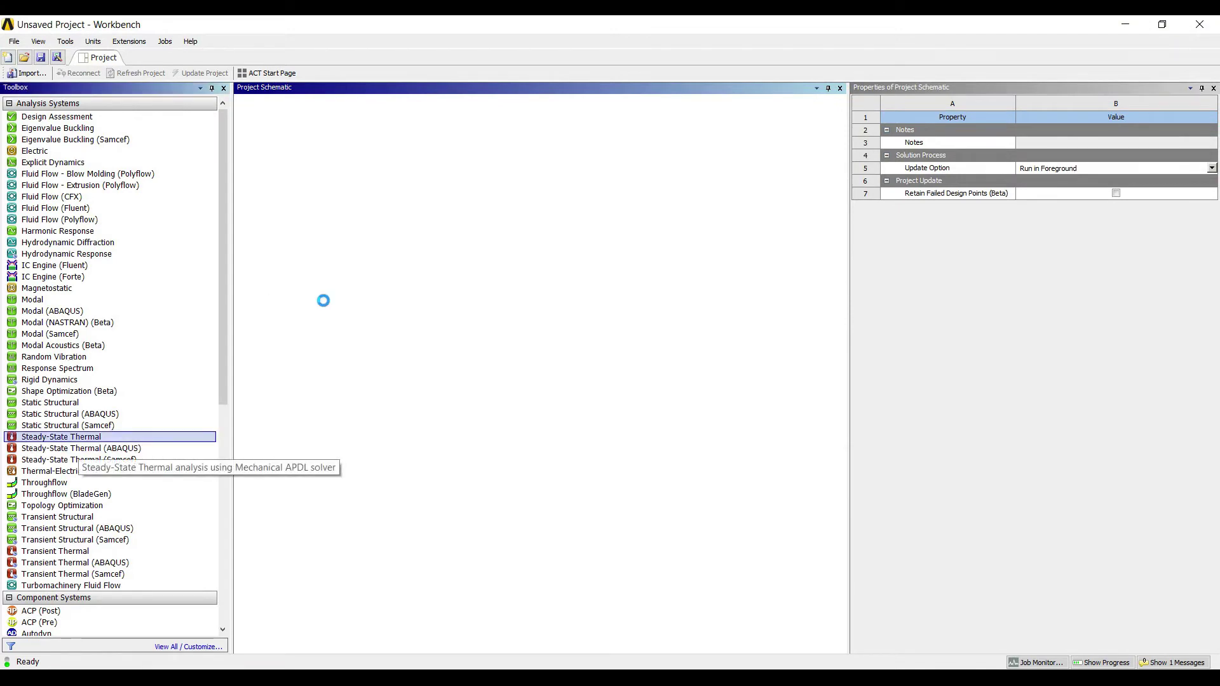
type("e")
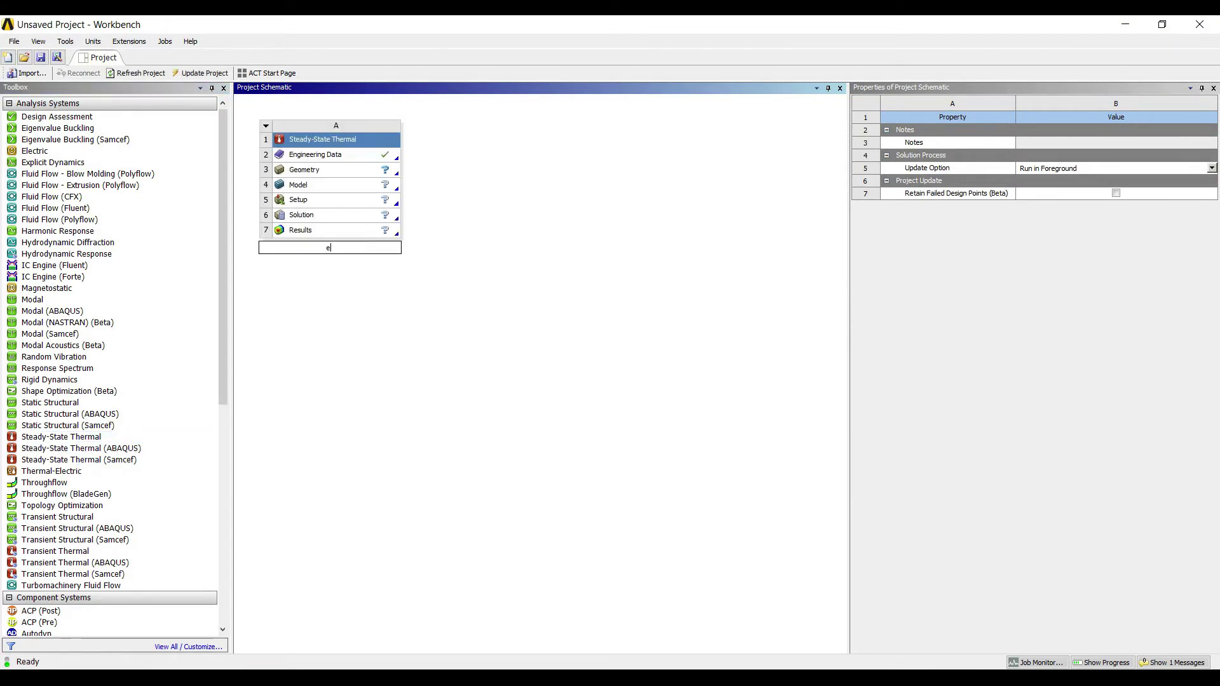
type("g-6")
key("Return")
Open a new DesignModeler geometry for the eg-6 system and set the length unit to millimetres.
key("Down")
key("Down")
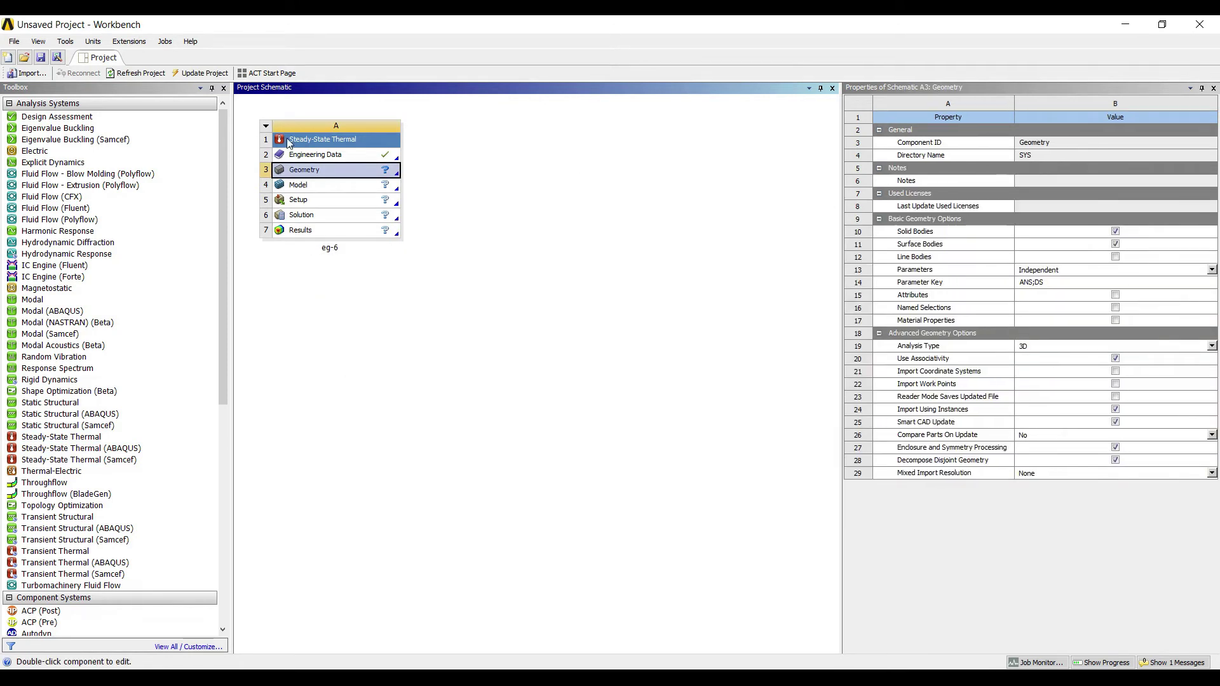
right_click(340, 168)
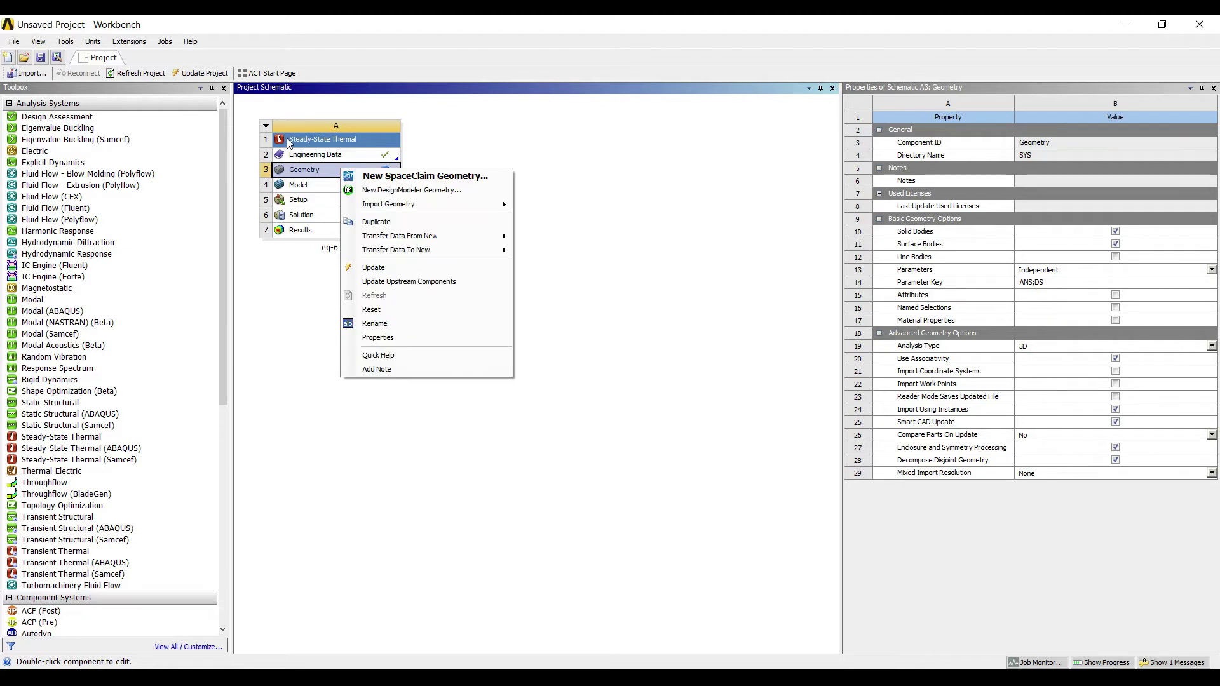
key("Down")
key("Down")
key("Return")
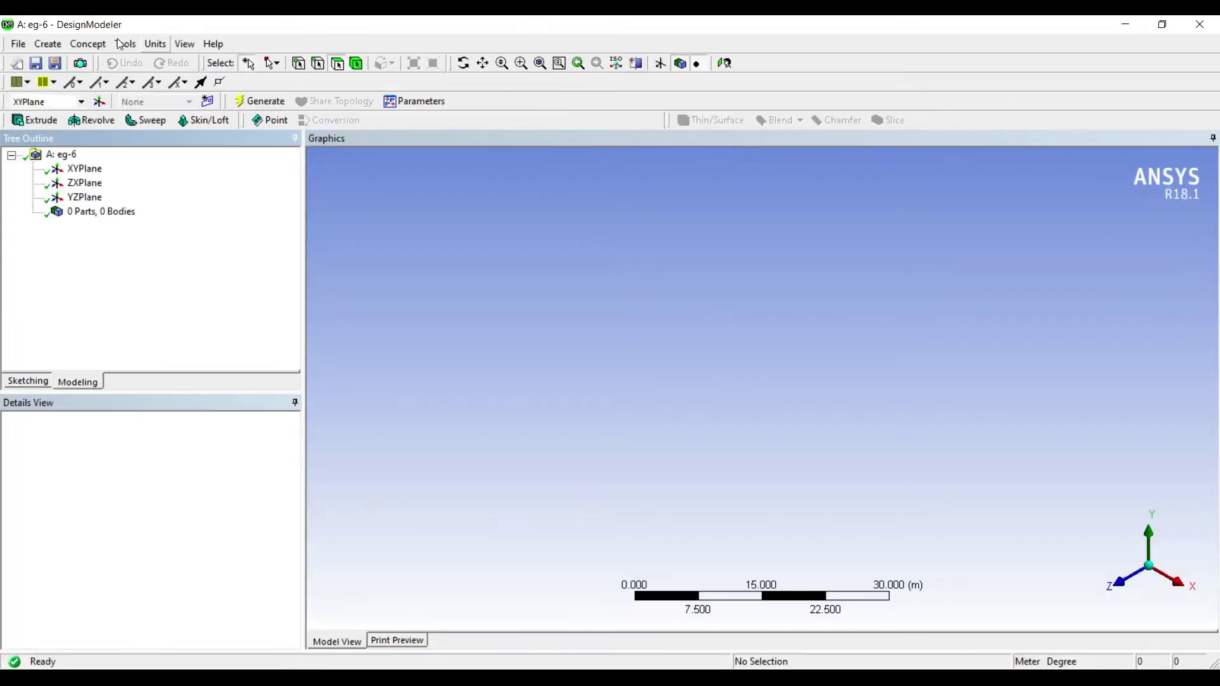
left_click(156, 43)
left_click(151, 94)
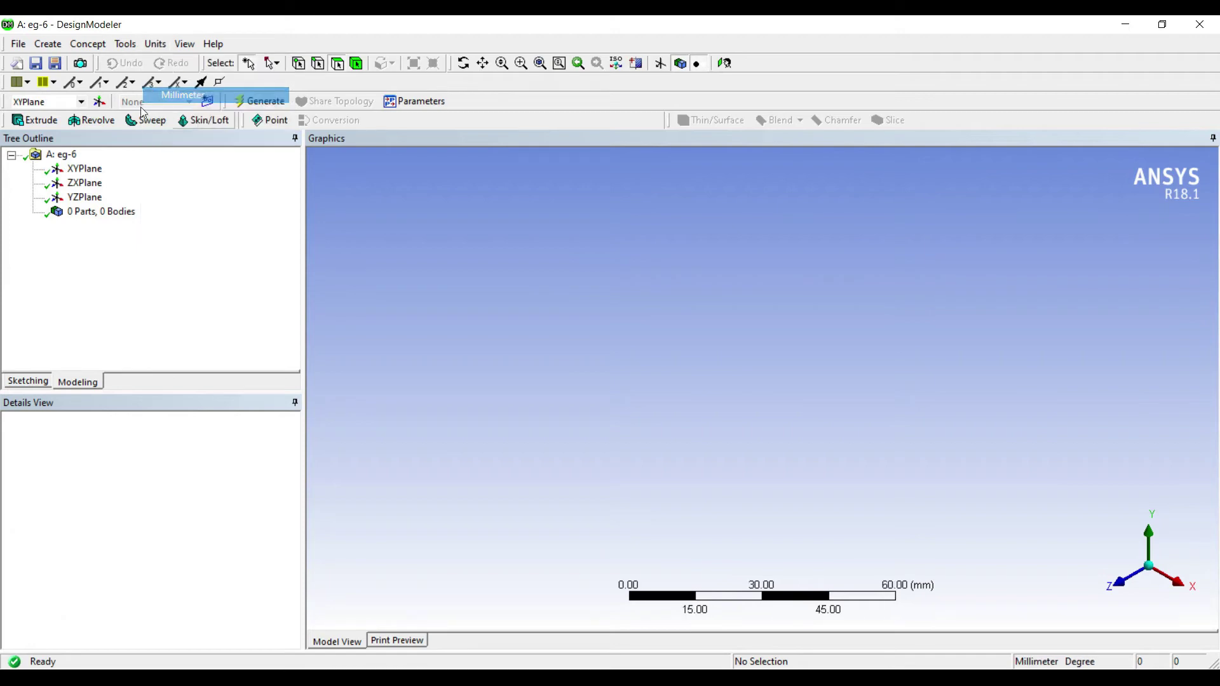
Sketch a rectangle about 81 by 74 mm around the origin on the XY plane.
left_click(85, 168)
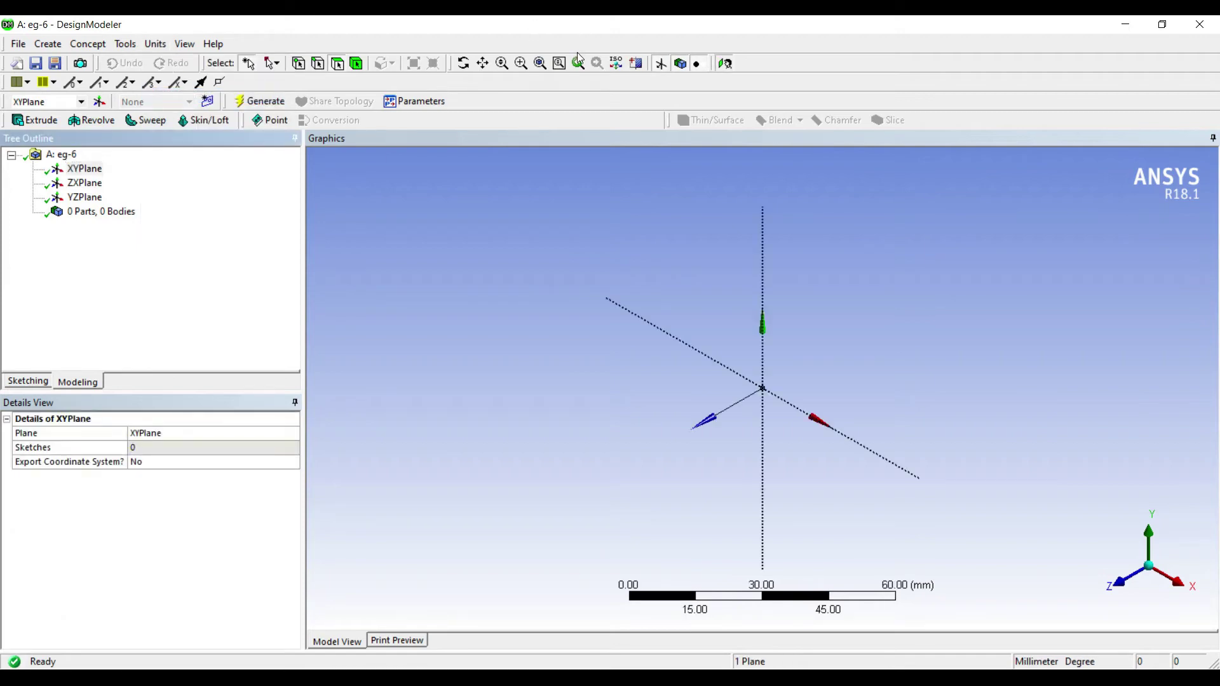
left_click(725, 63)
left_click(28, 381)
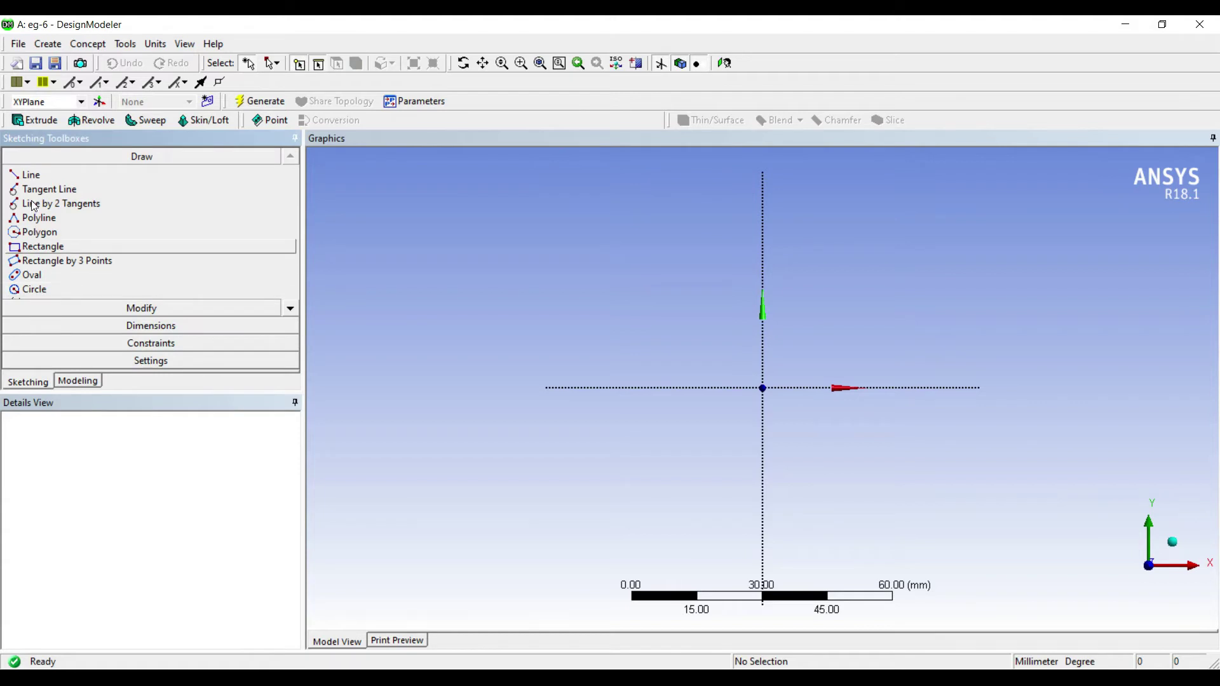
left_click(38, 246)
left_click(601, 220)
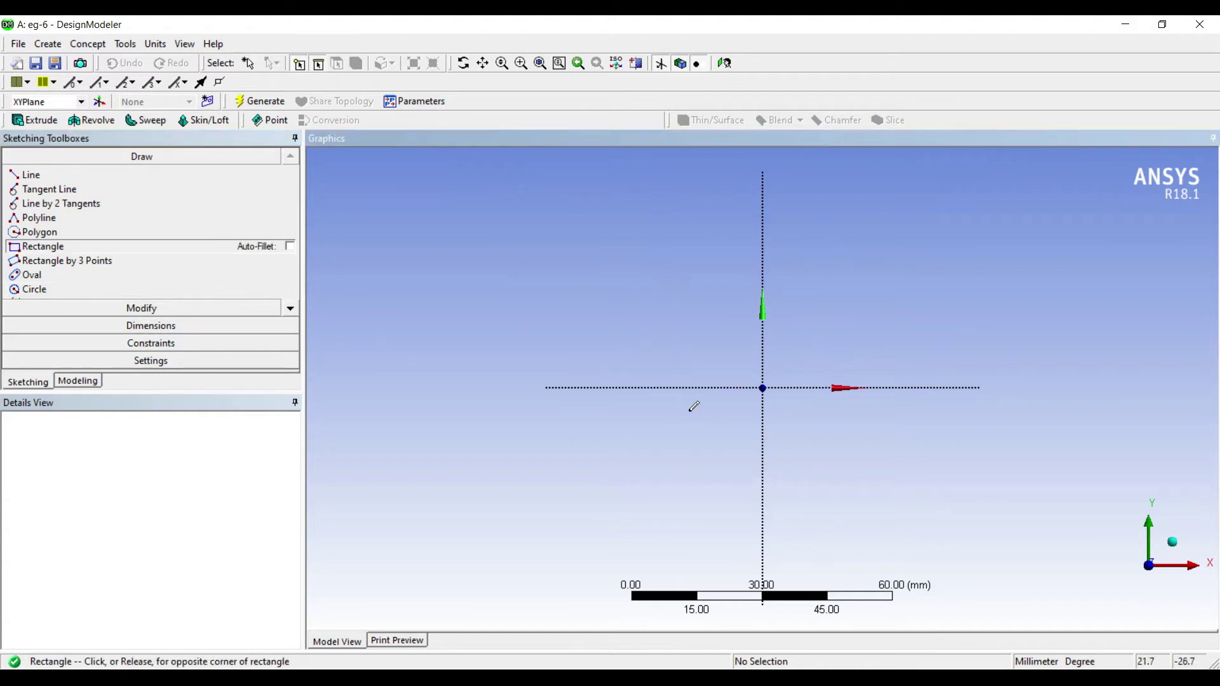
left_click(953, 542)
Dimension the rectangle's horizontal width and vertical height.
left_click(125, 325)
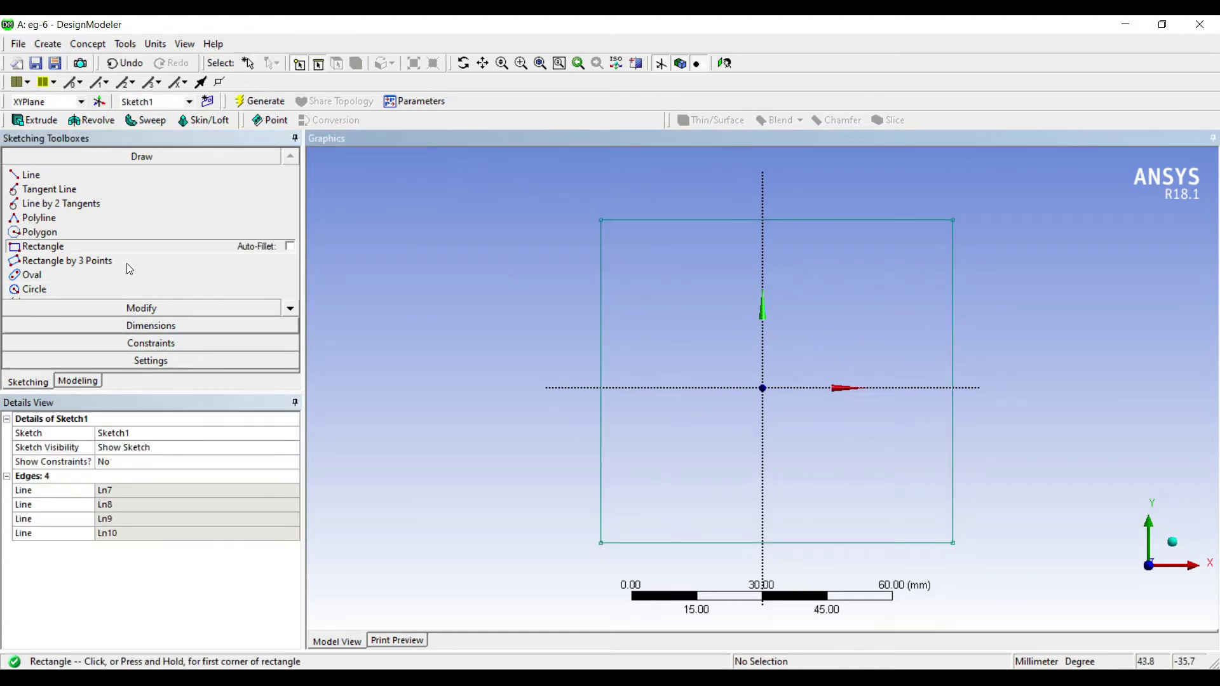
left_click(620, 178)
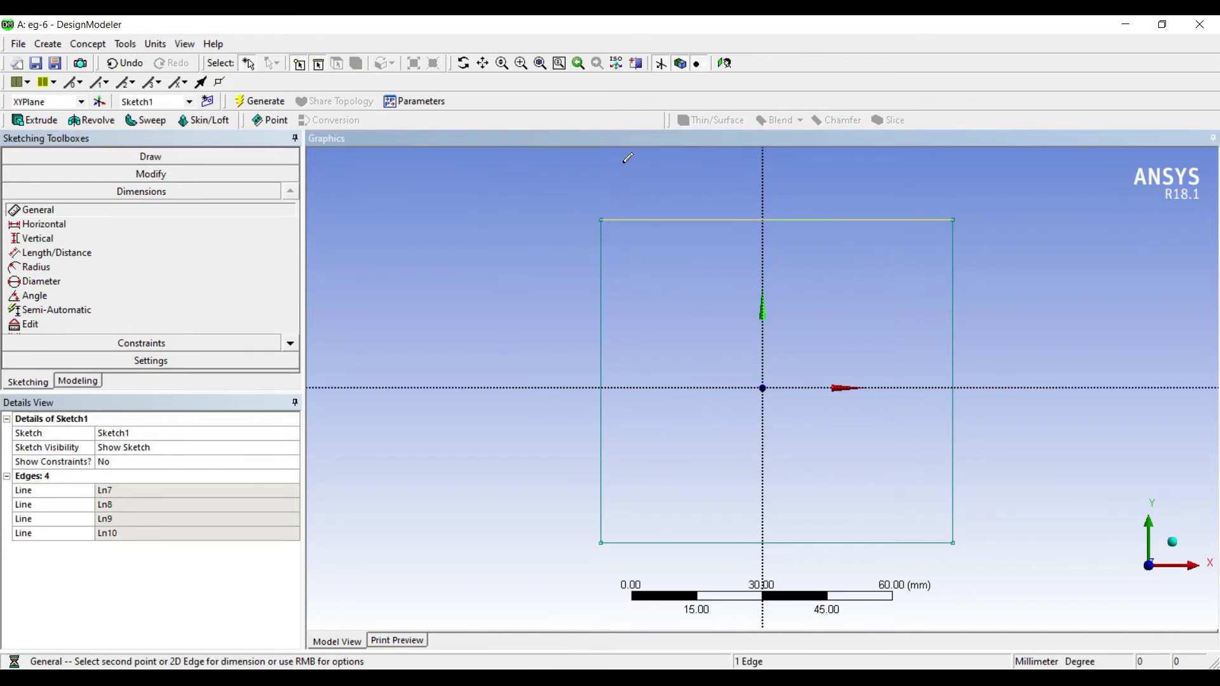
left_click(619, 183)
left_click(523, 311)
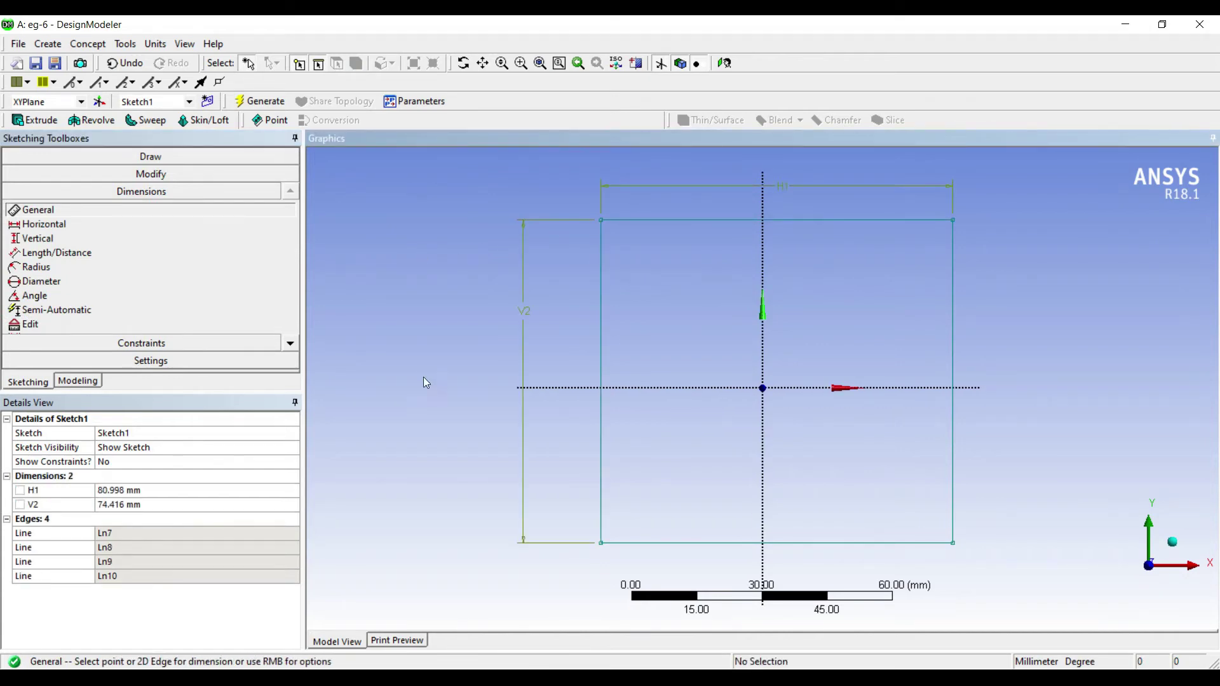
Set the rectangle's width to 100 mm and its height to 80 mm.
left_click(100, 401)
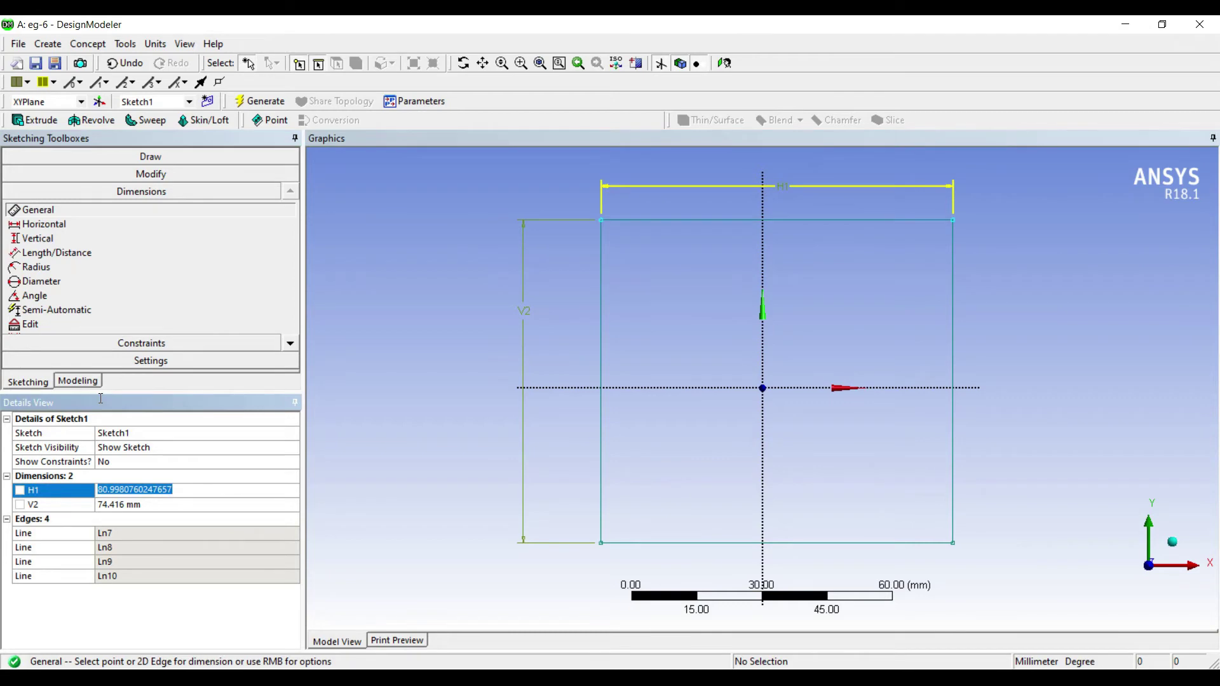
type("100")
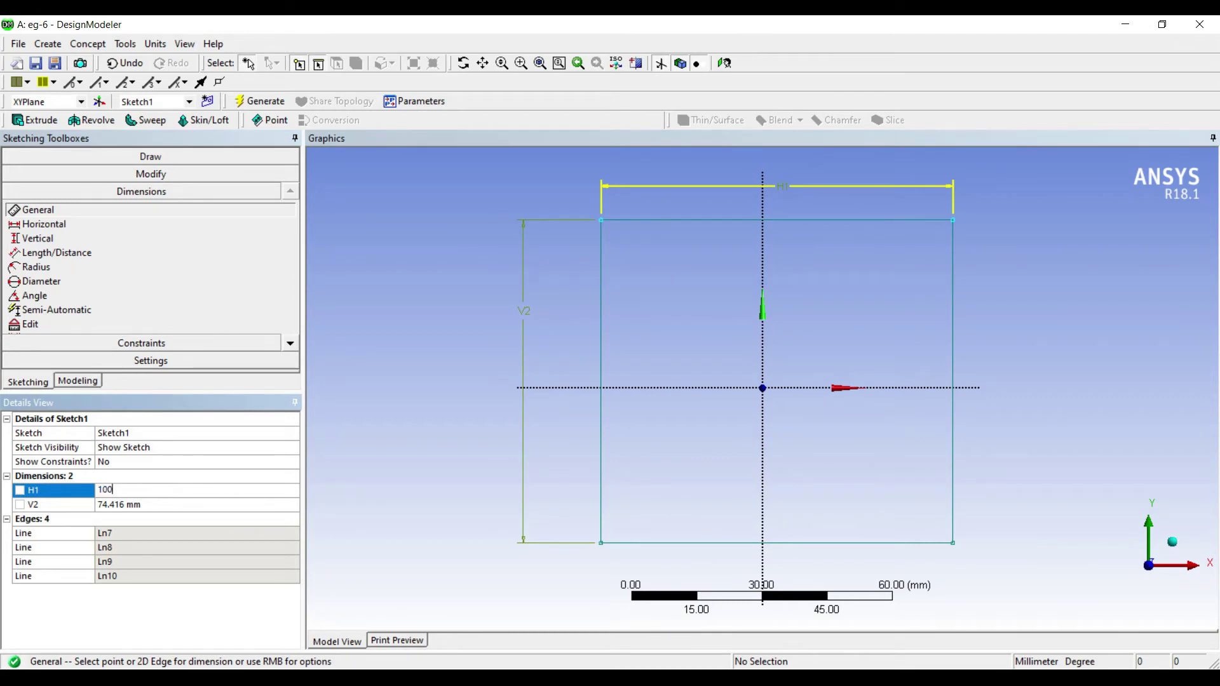
key("Return")
key("Tab")
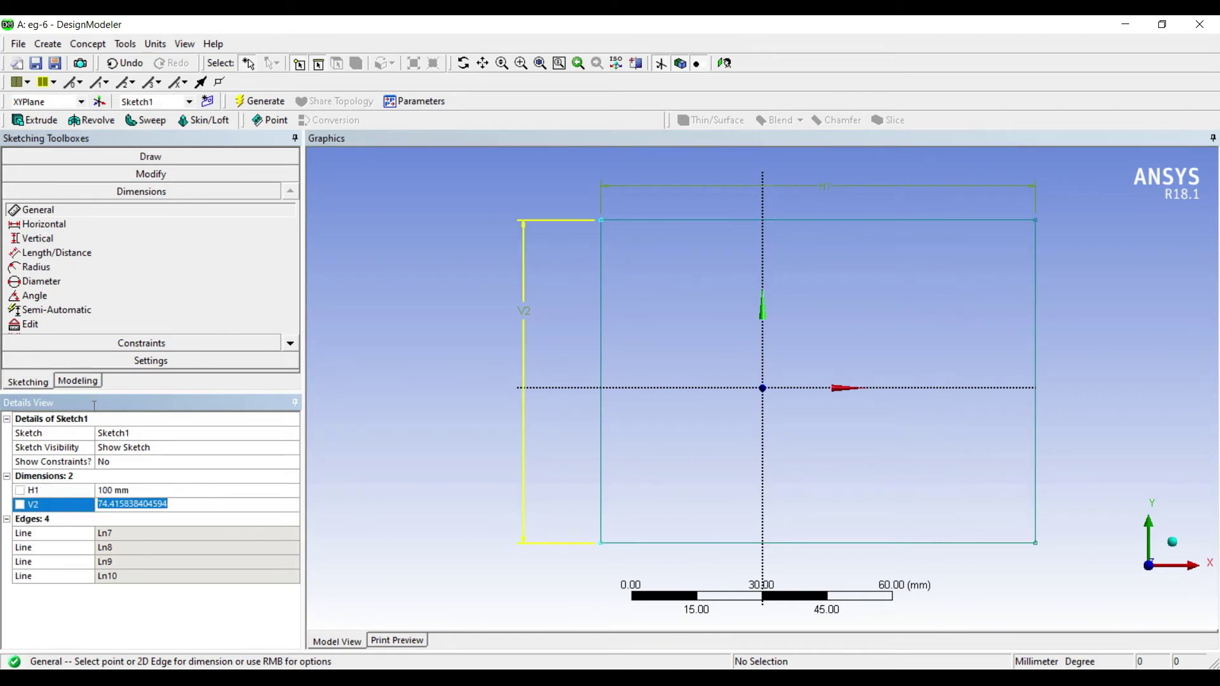
type("80")
key("Return")
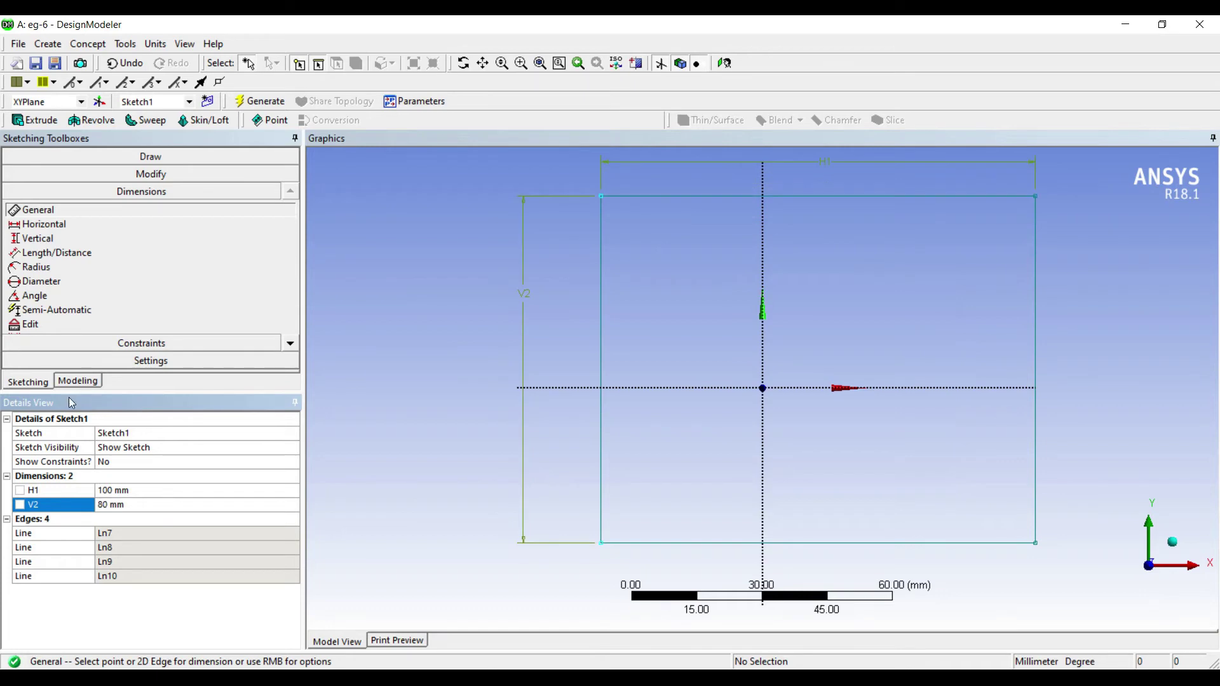
Extrude the rectangle sketch 20 mm in the normal direction to form the base block.
left_click(25, 119)
middle_click_drag(575, 276, 717, 289)
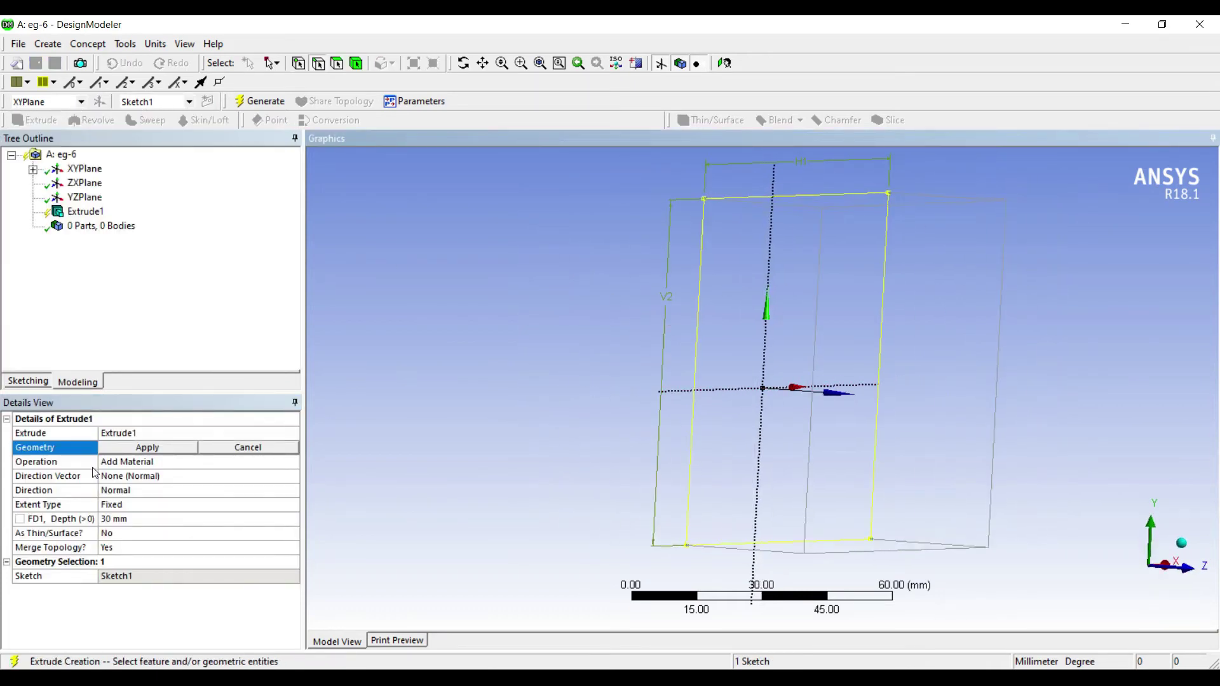
left_click(161, 448)
left_click(134, 519)
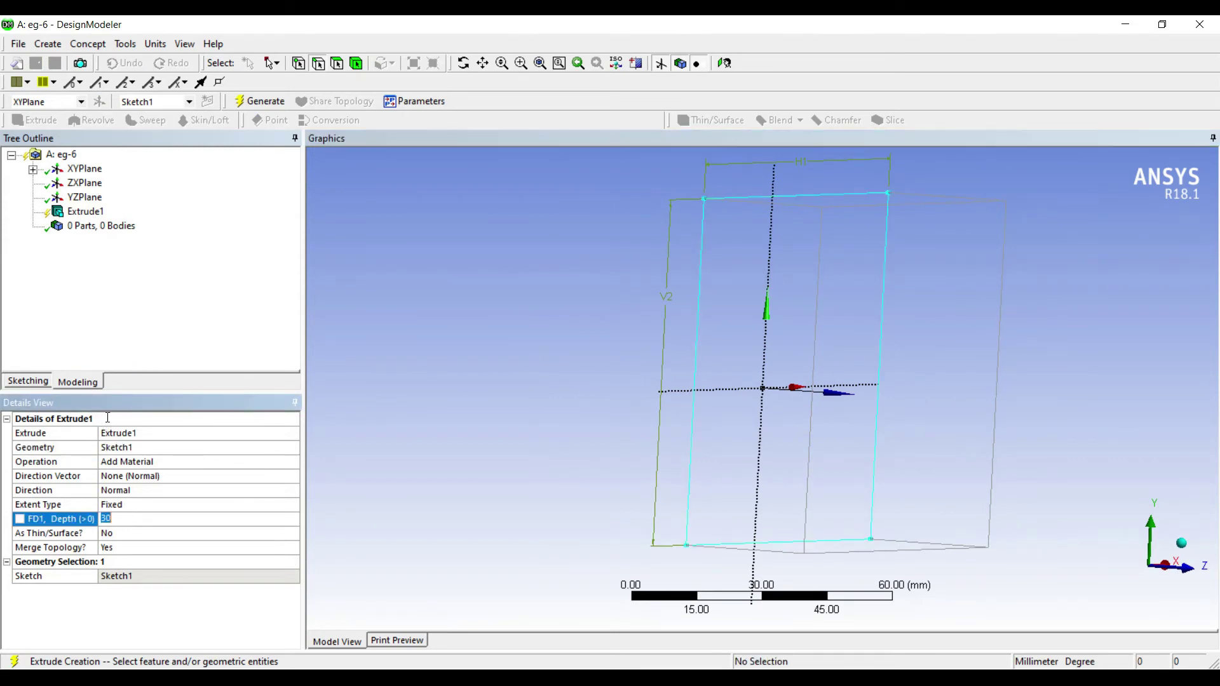
type("20")
key("Return")
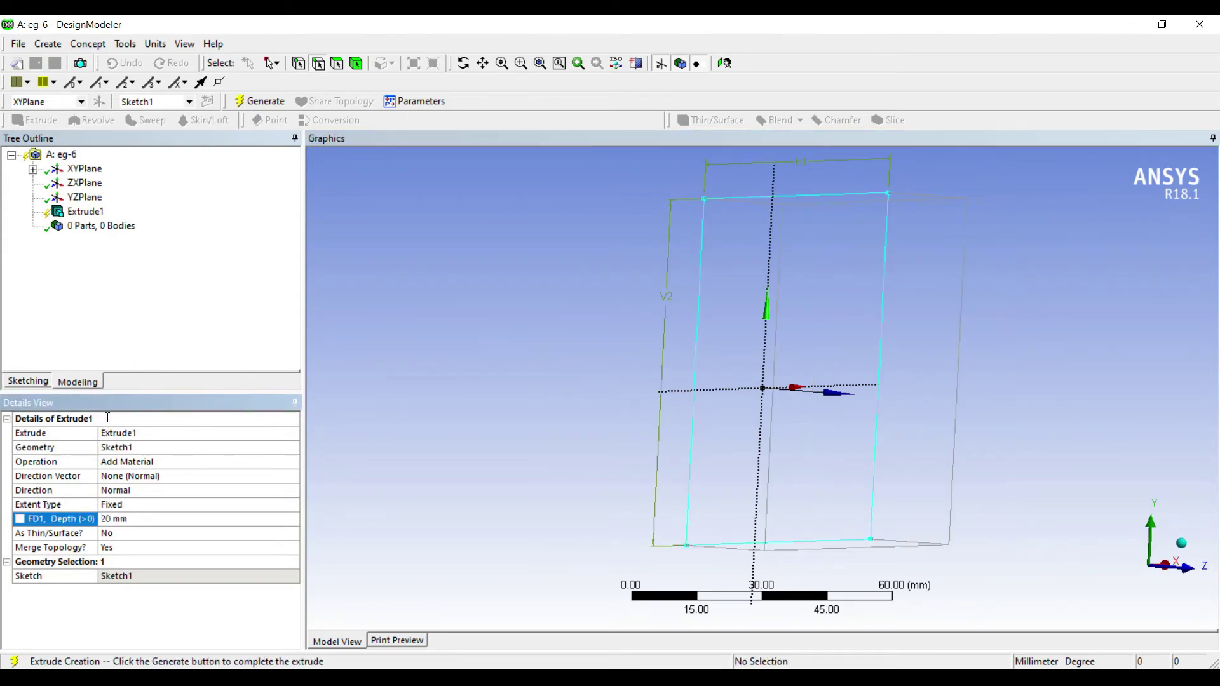
left_click(259, 101)
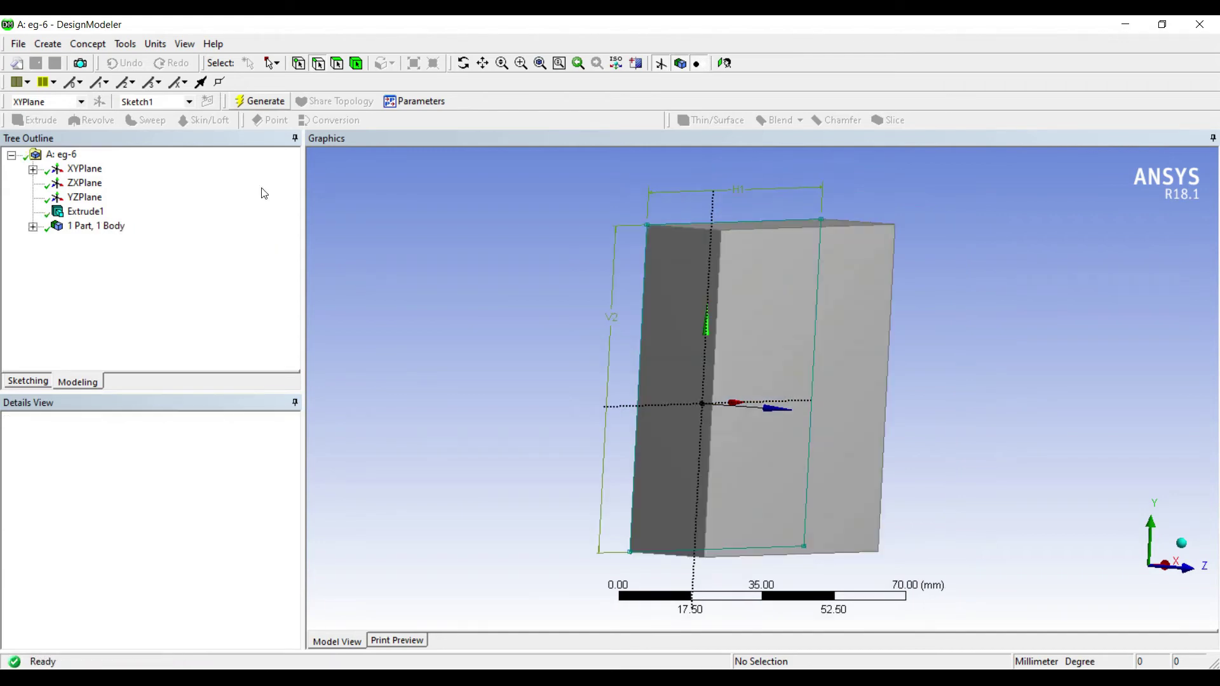
Create a new plane from the block's large 100 by 80 mm face on the positive Z side.
middle_click_drag(586, 279, 559, 279)
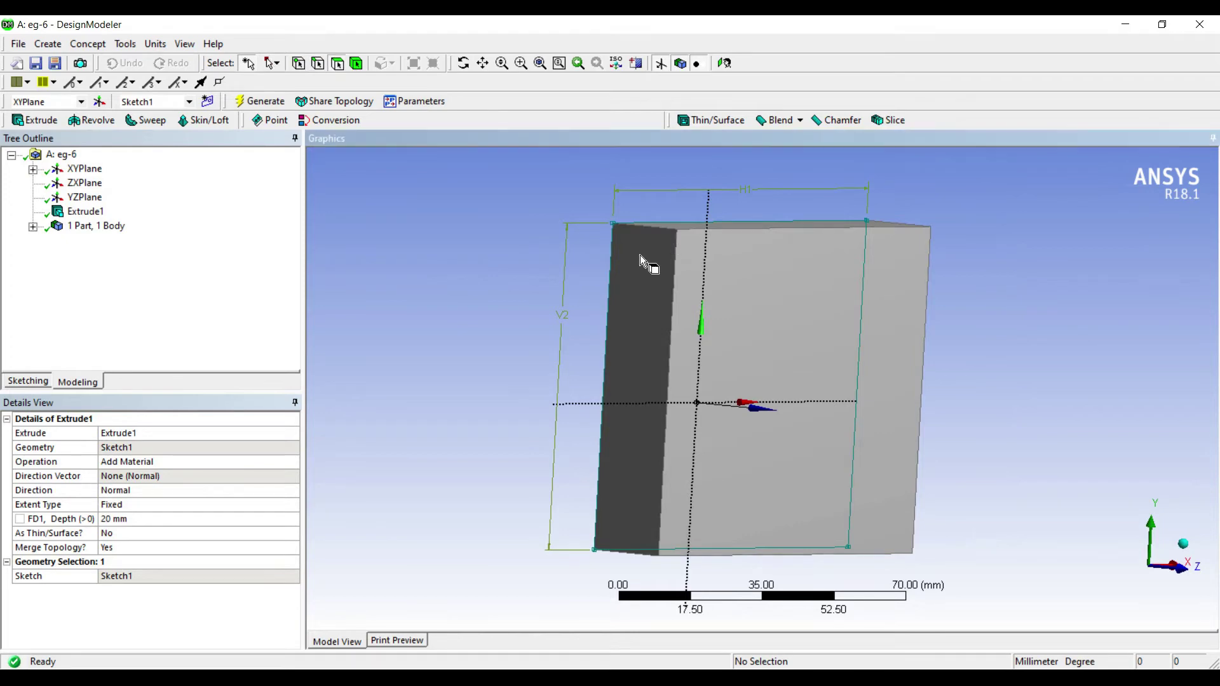
left_click(678, 249)
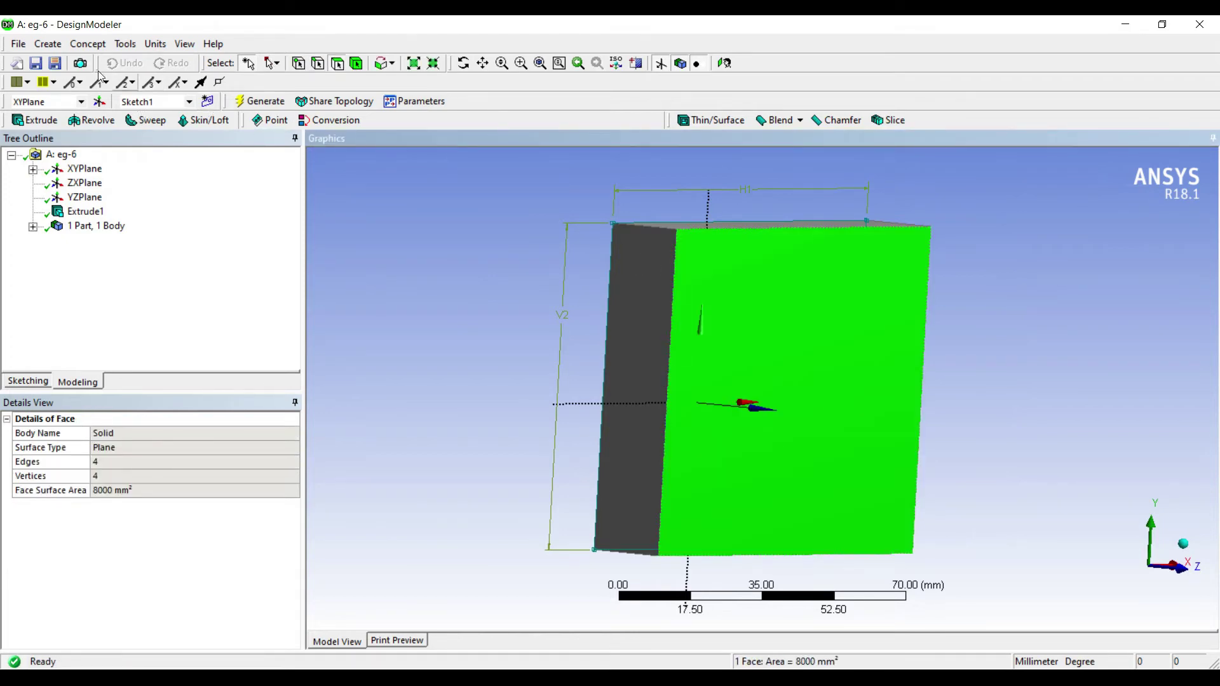
left_click(99, 102)
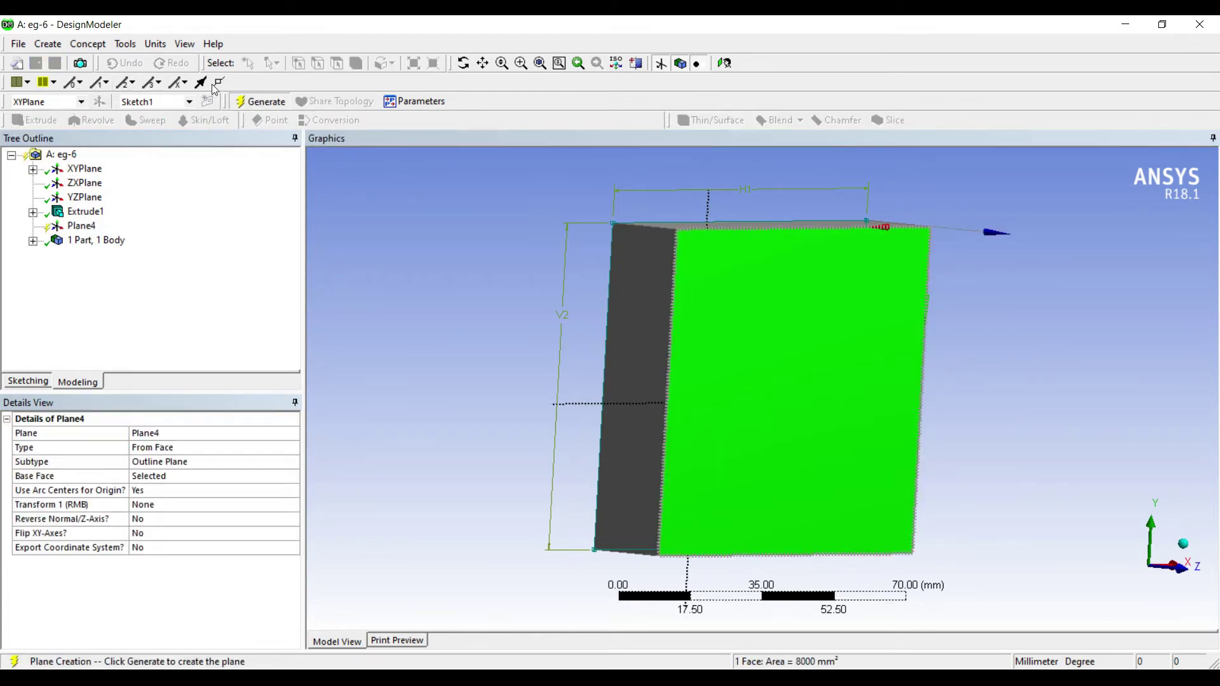
left_click(257, 102)
Sketch a rectangular strip on the new plane, spanning the face's full width near its mid-height.
left_click(580, 61)
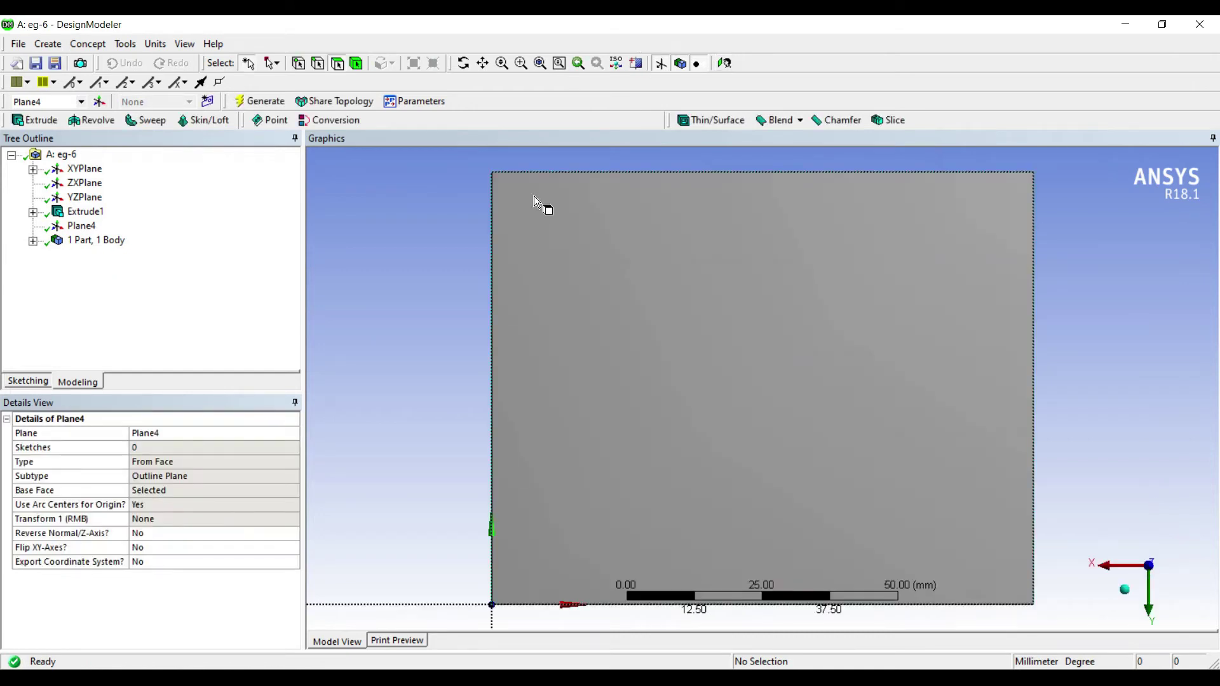
left_click(28, 381)
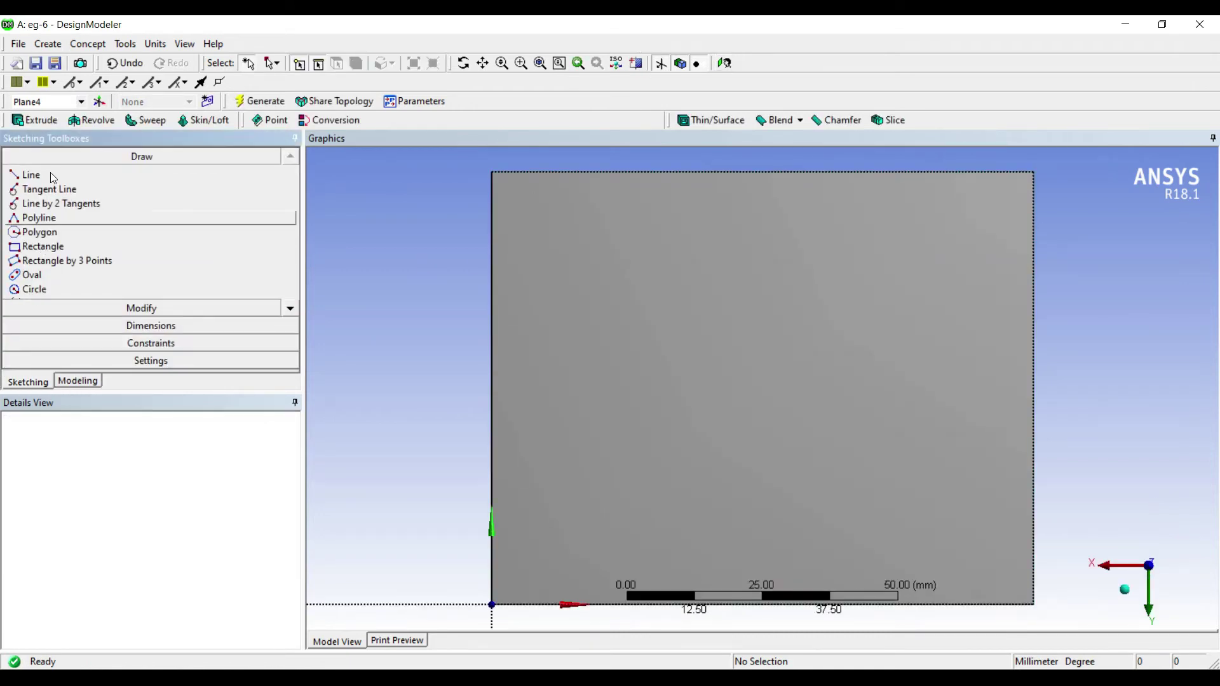
left_click(43, 246)
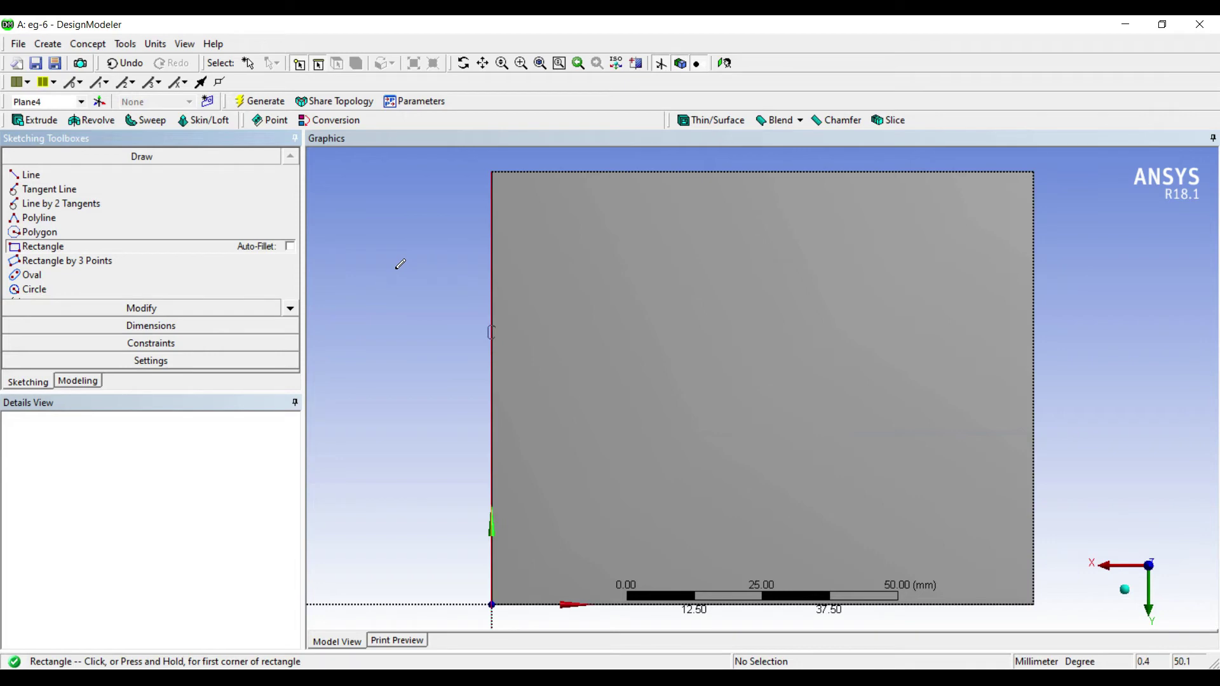
left_click(395, 289)
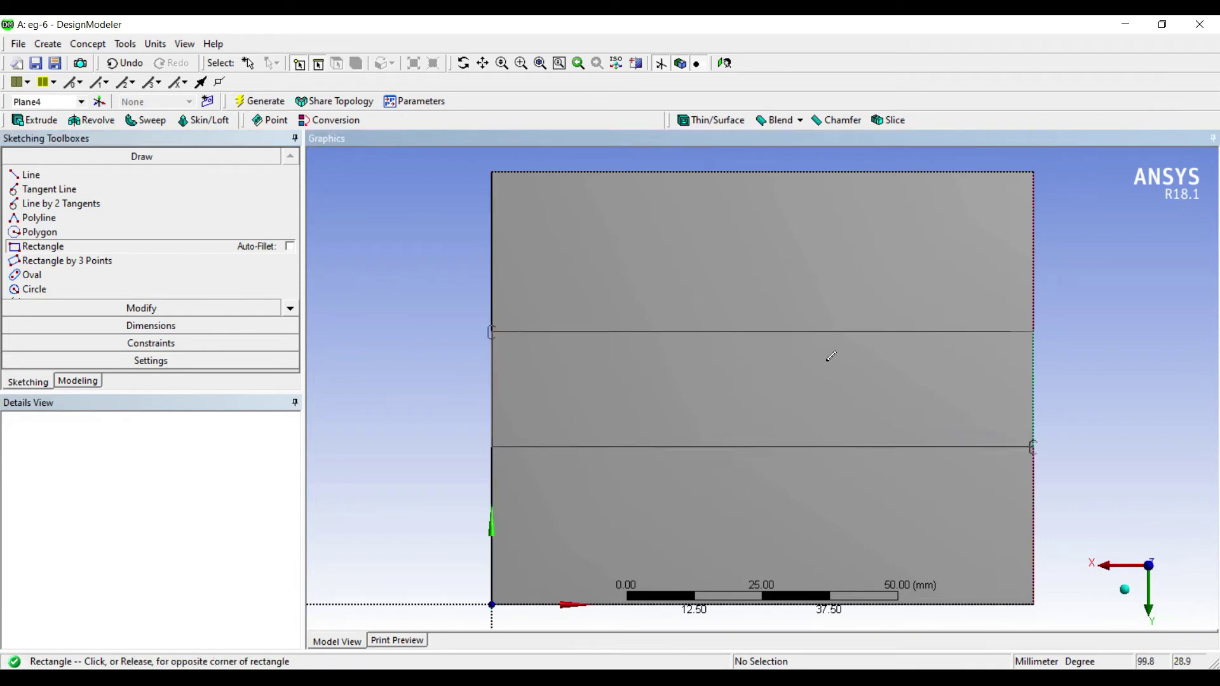
left_click(834, 327)
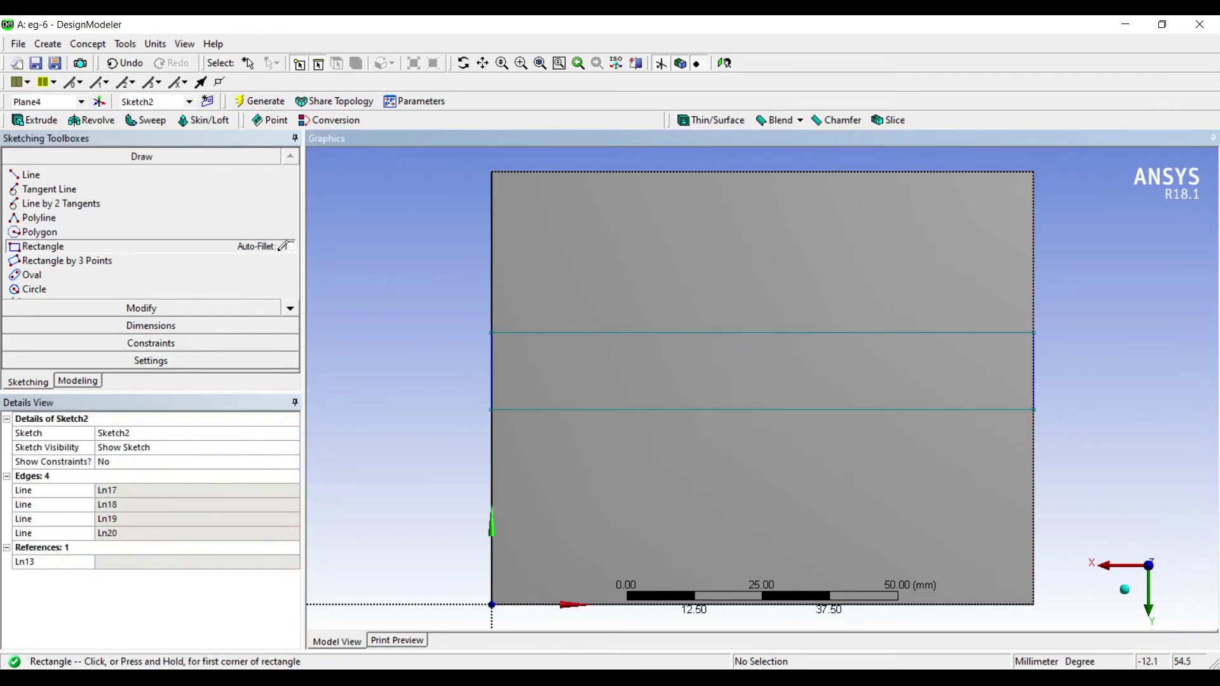
Extrude the strip sketch 100 mm outward from the block as added material to form the fin, and select the fin's extrusion.
left_click(27, 120)
left_click(35, 121)
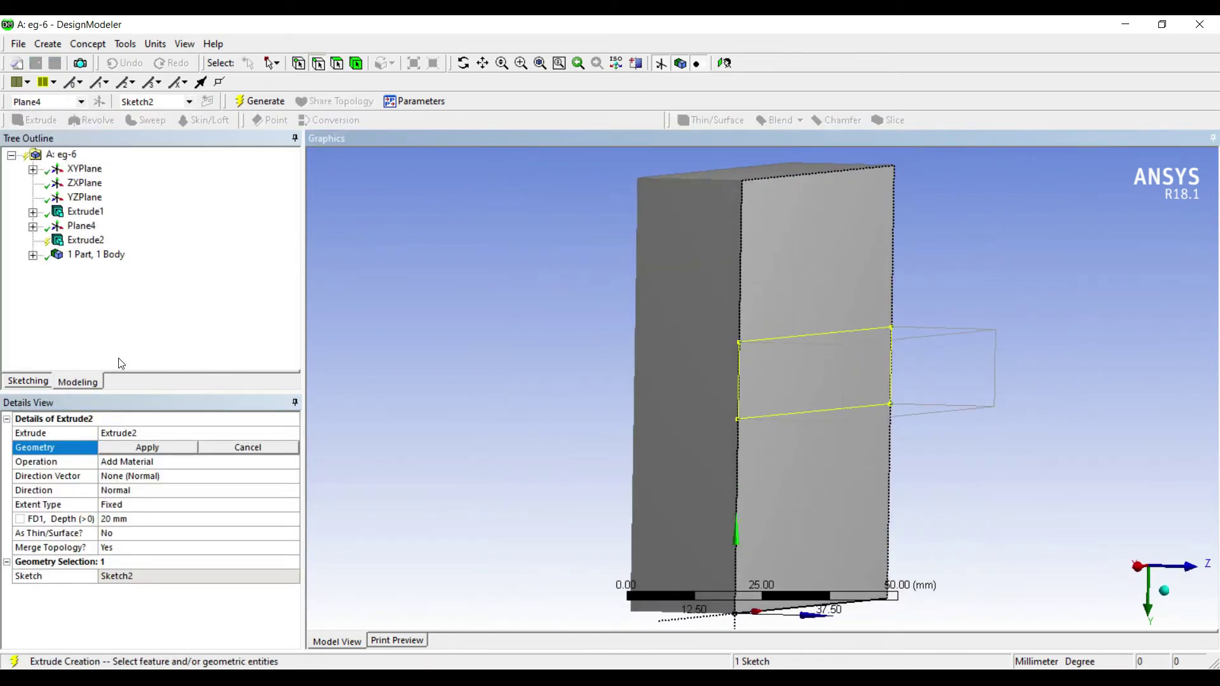
left_click(149, 448)
left_click(138, 519)
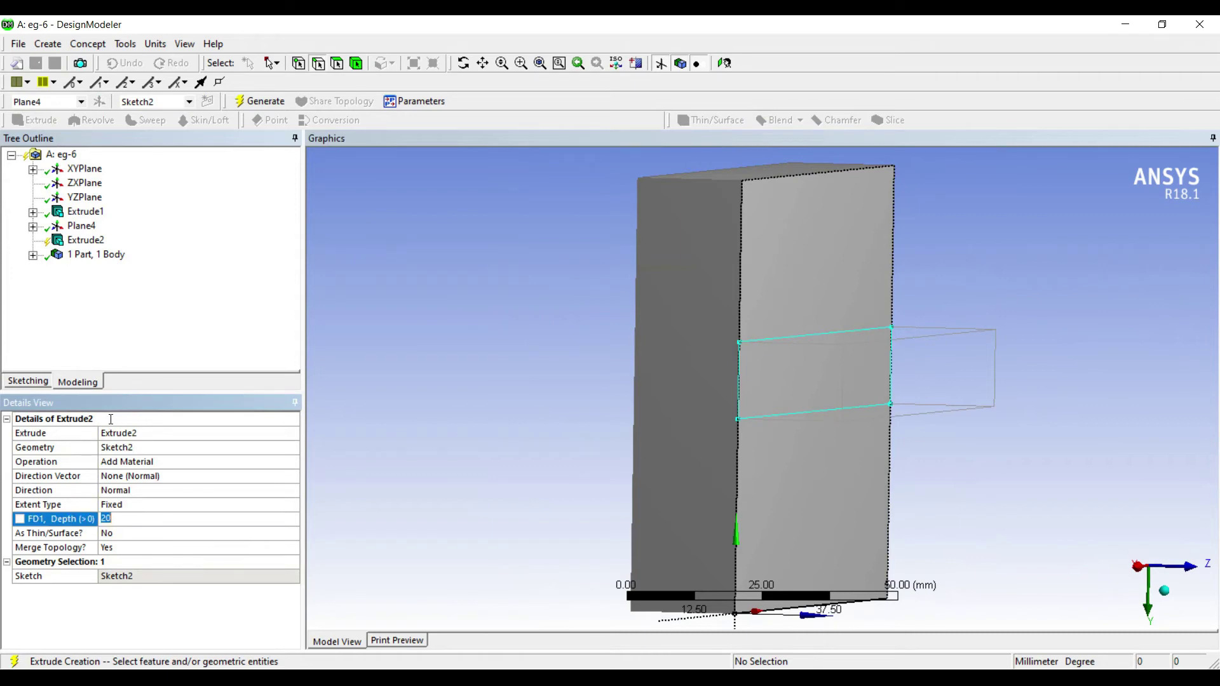
type("100")
key("Return")
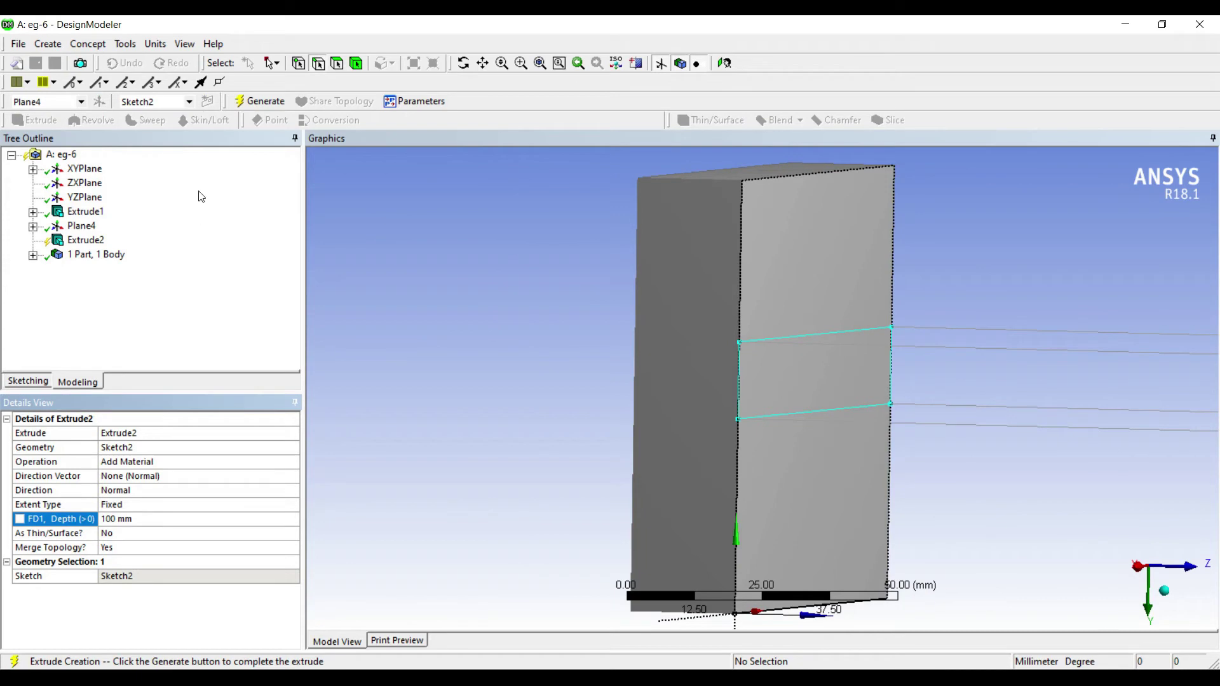
left_click(257, 101)
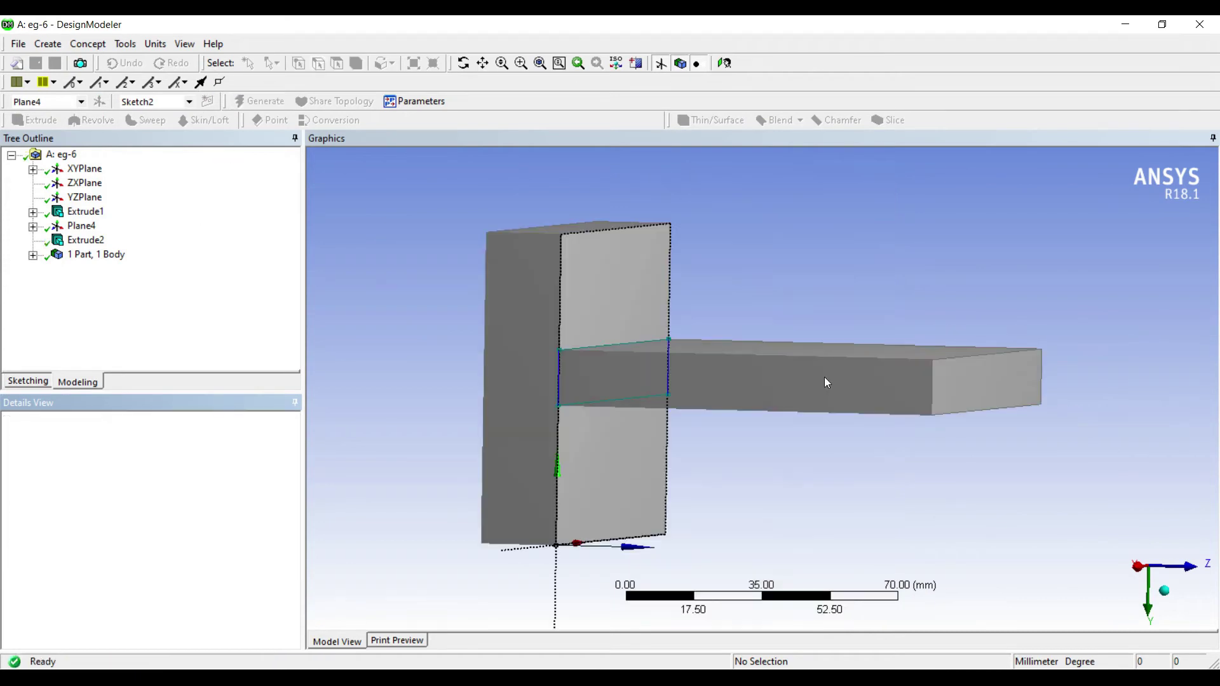
mouse_move(645, 409)
middle_mouse_down()
mouse_move(711, 408)
mouse_move(635, 424)
middle_mouse_up()
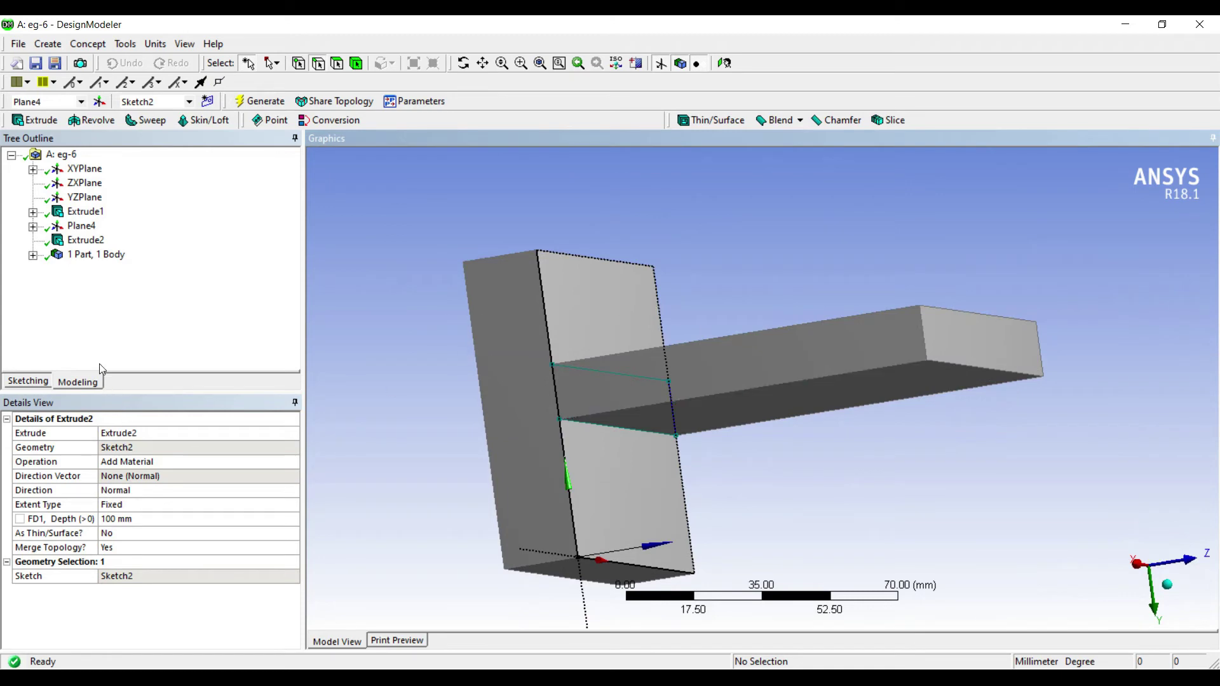
left_click(82, 240)
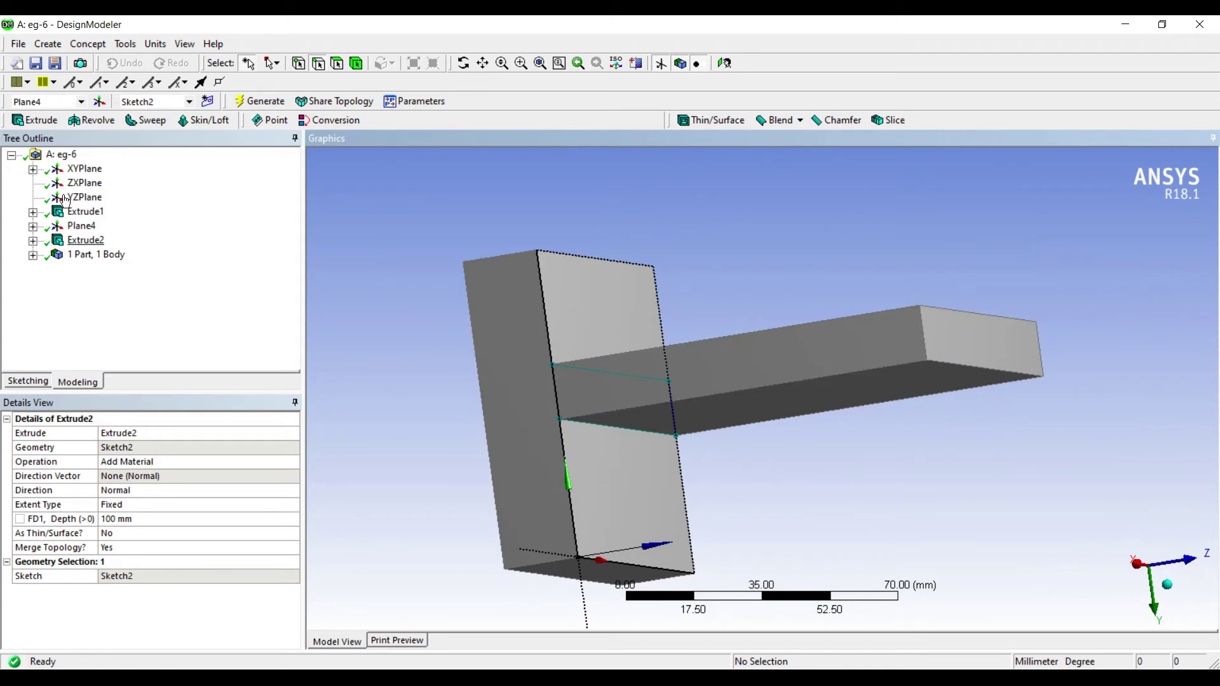
Change the fin extrusion's operation to Add Frozen and regenerate the geometry so the fin is a separate body.
left_click(114, 374)
key("alt+Down")
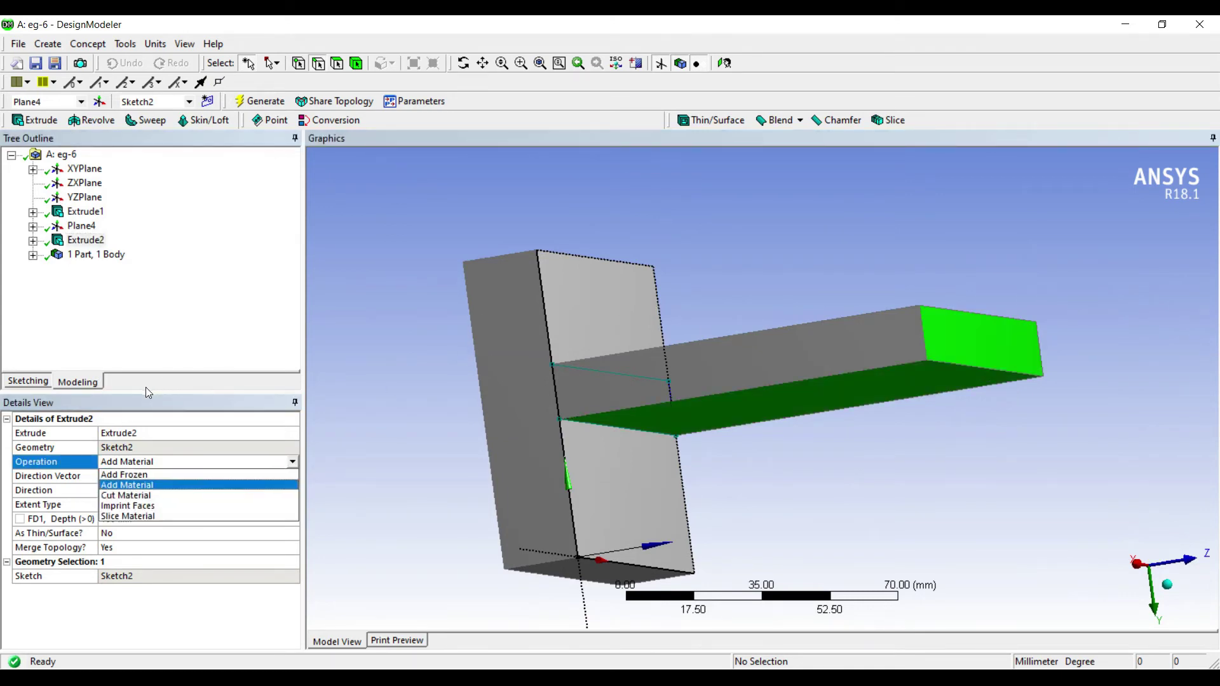
key("Up")
key("Return")
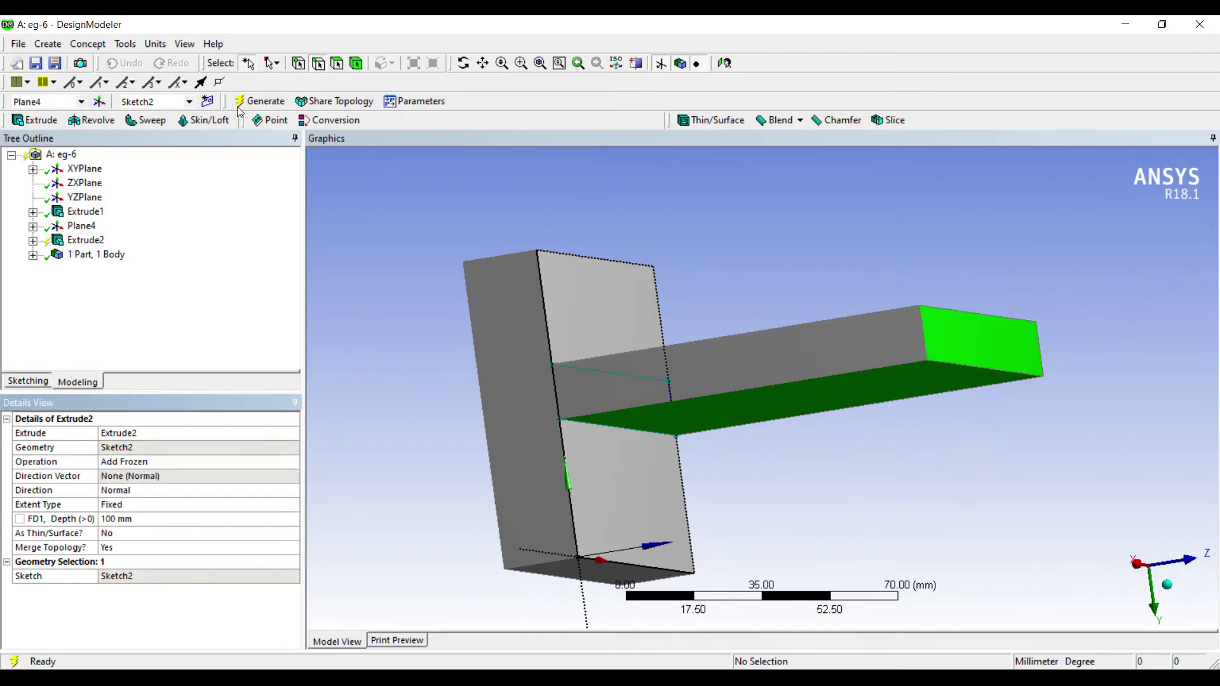
left_click(260, 101)
middle_click_drag(728, 284, 807, 291)
middle_click_drag(676, 360, 425, 243)
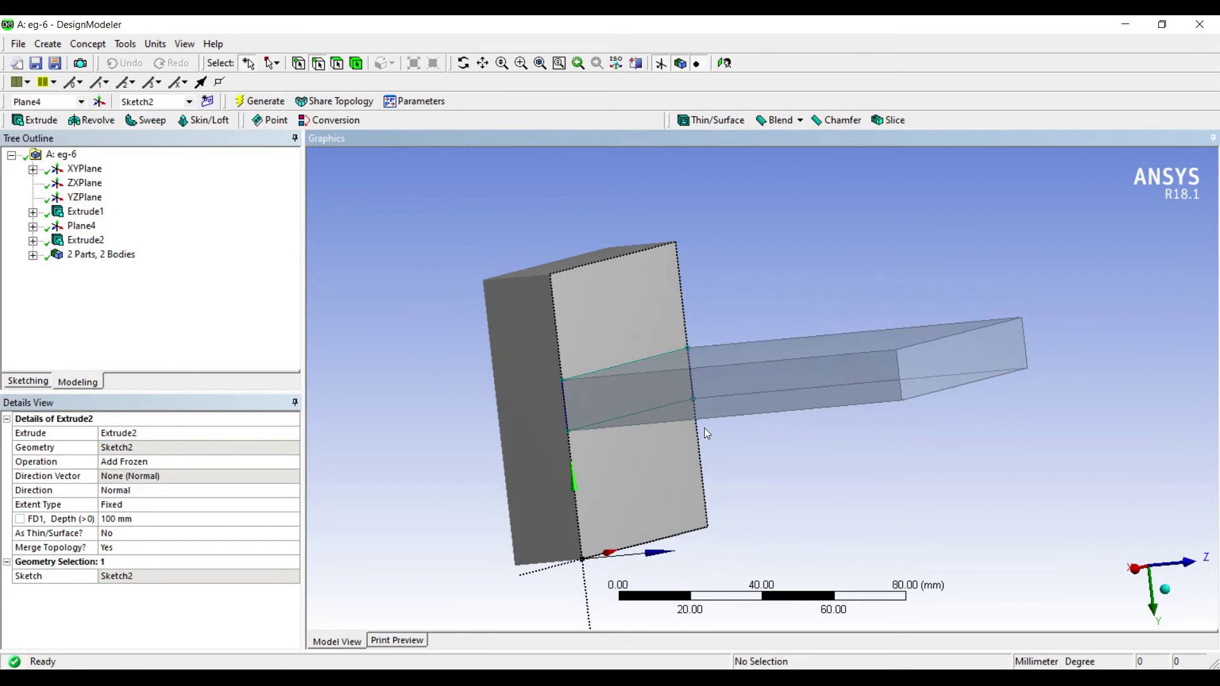
Switch to Workbench, open the thermal system's Model in Mechanical, and select the fin's solid body in the geometry.
left_click(1126, 24)
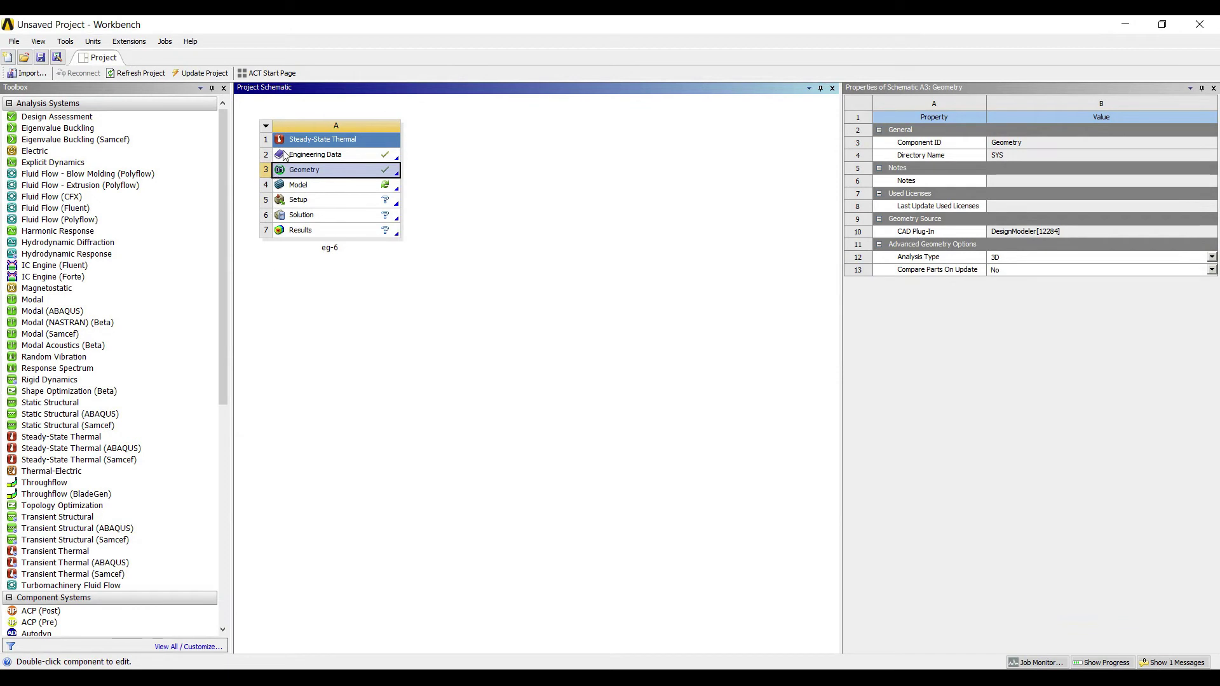
double_click(299, 185)
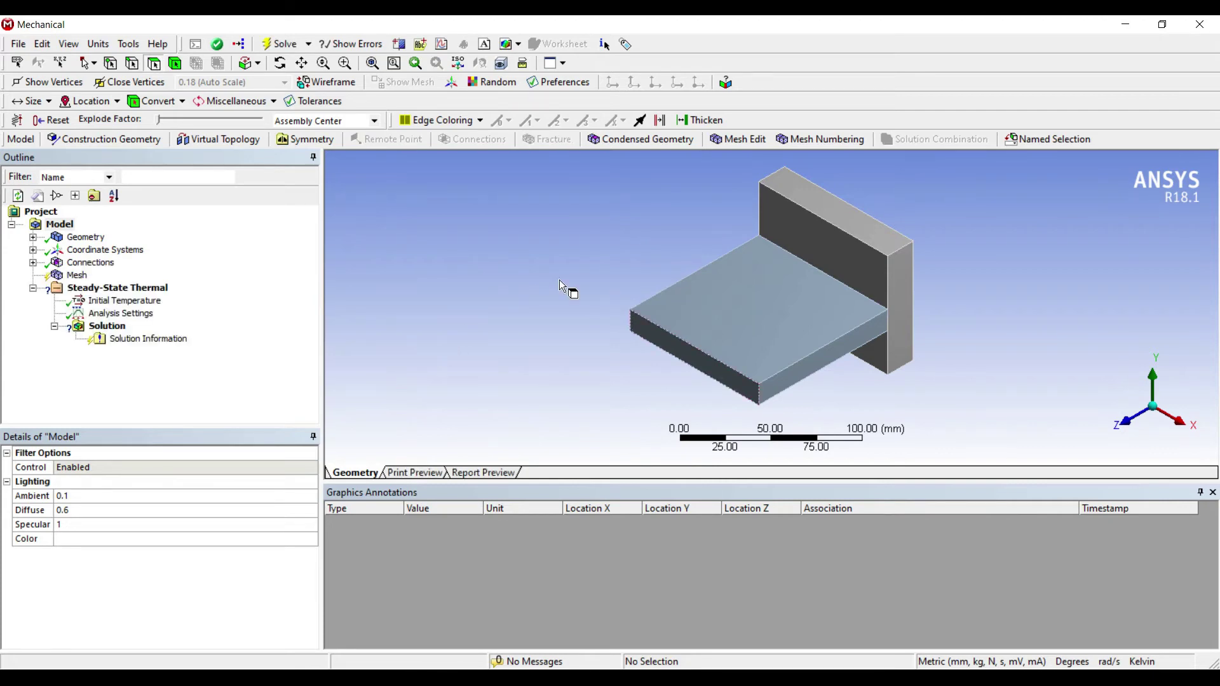
middle_click_drag(569, 289, 537, 280)
left_click(33, 237)
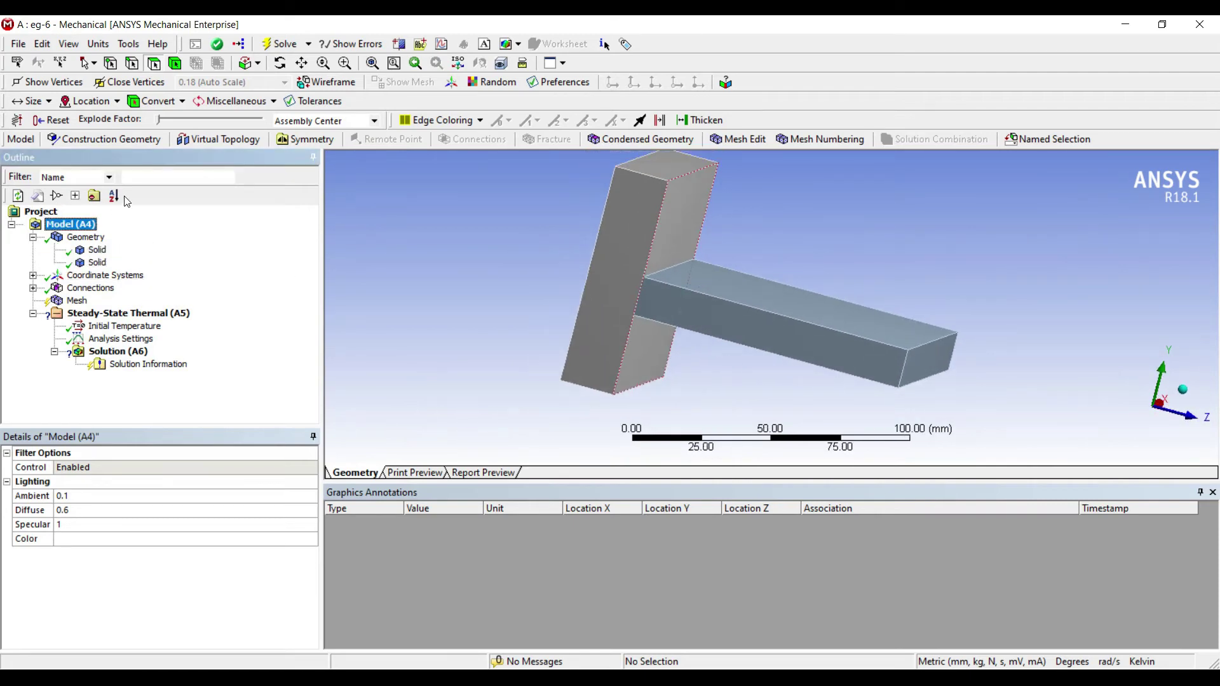
left_click(97, 250)
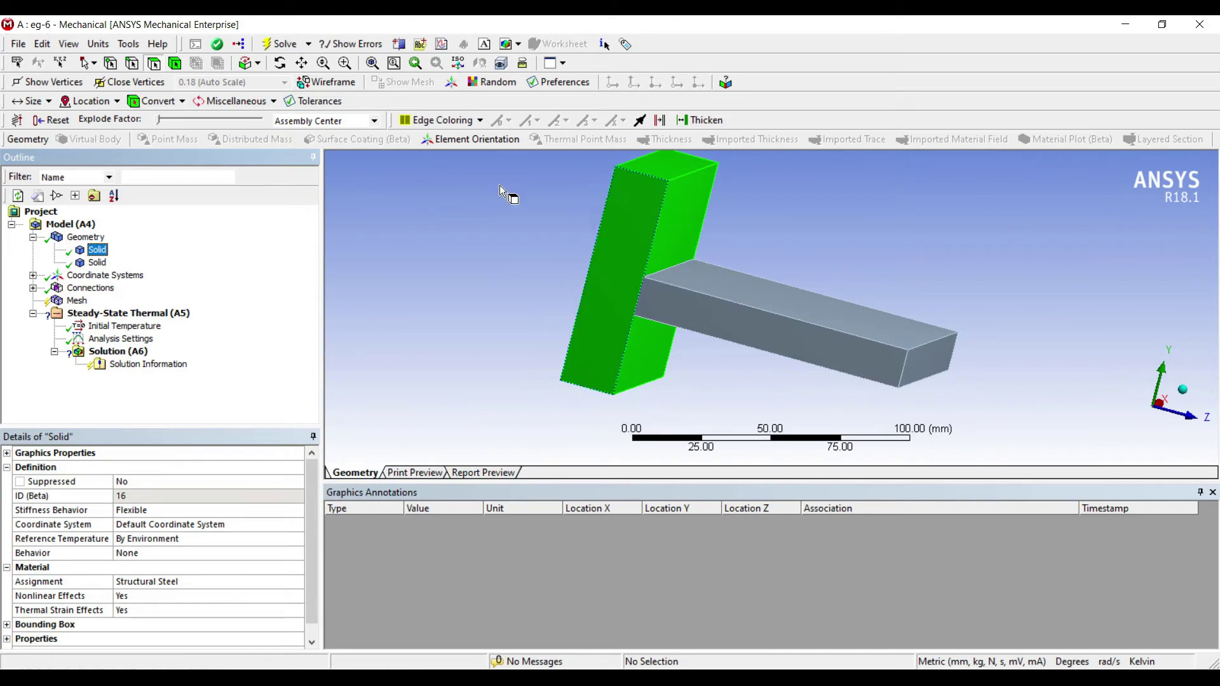
key("Down")
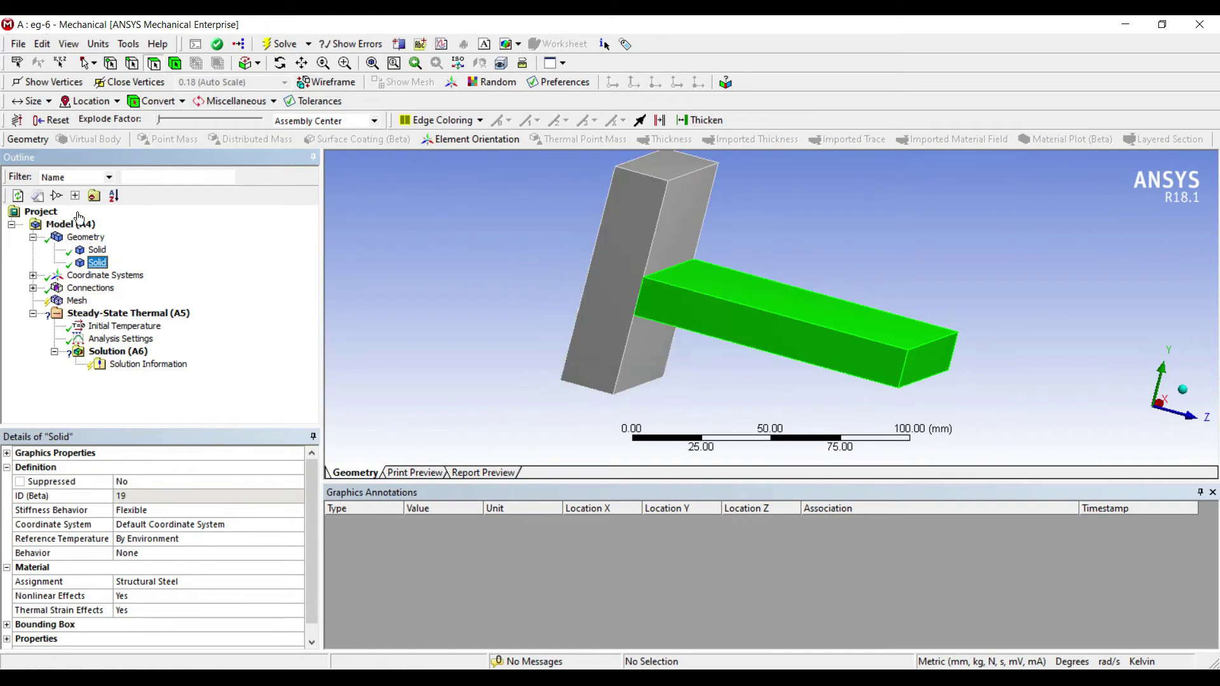
Start a new material from the fin body's material assignment to open the engineering data.
left_click(194, 471)
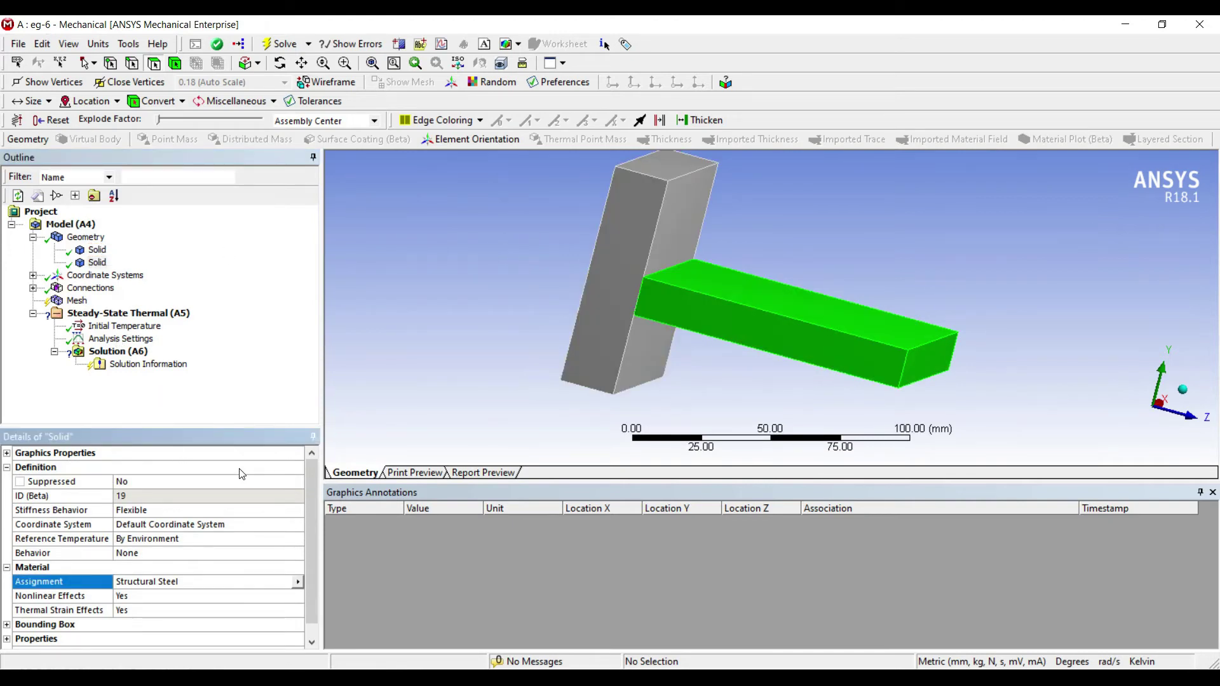
left_click(297, 581)
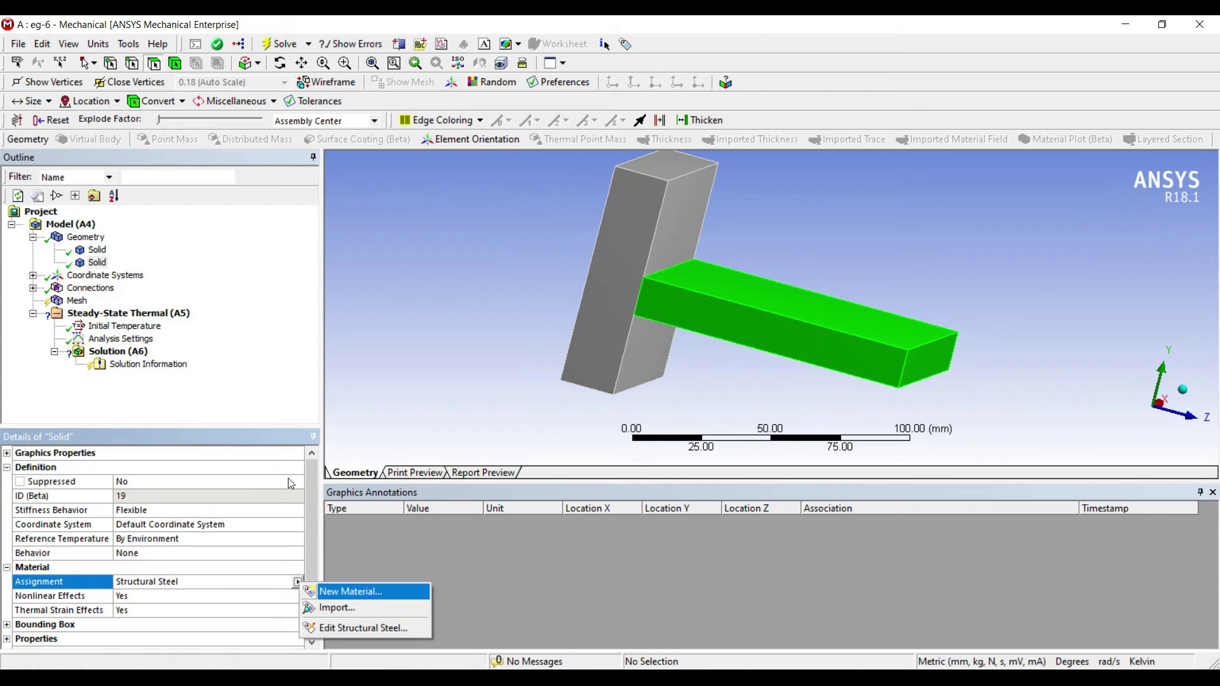
left_click(350, 591)
key("Return")
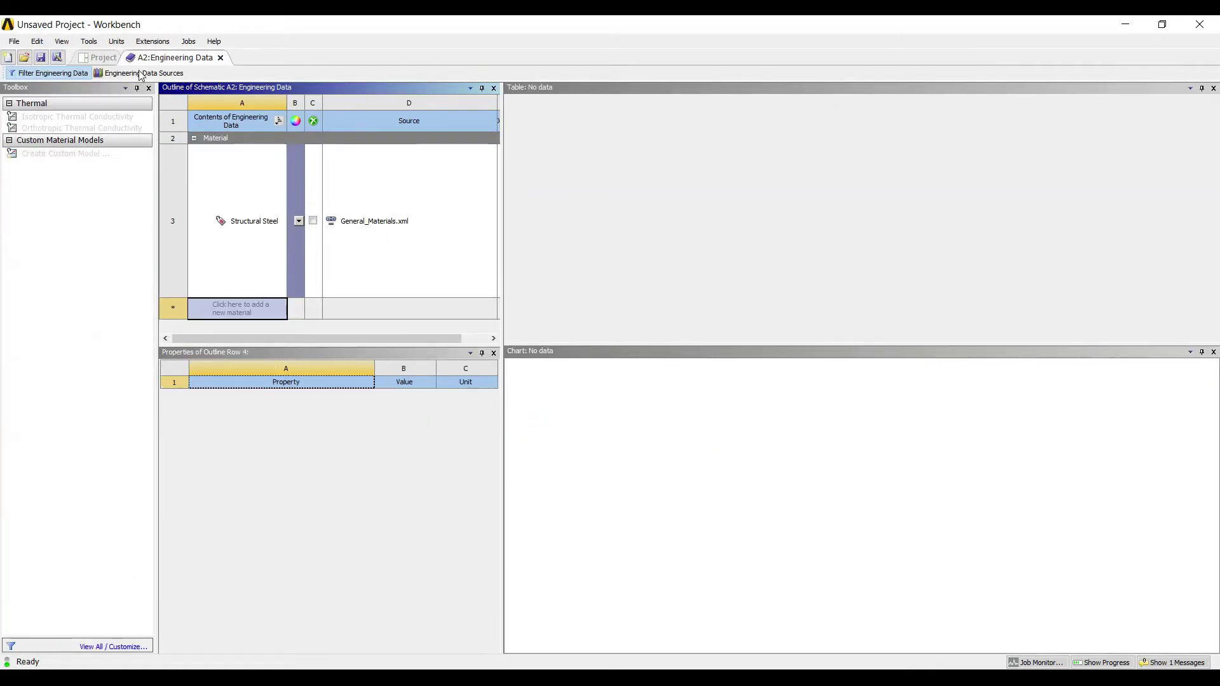
Add Stainless Steel from the General Materials data source to the engineering data, and update the project.
left_click(141, 74)
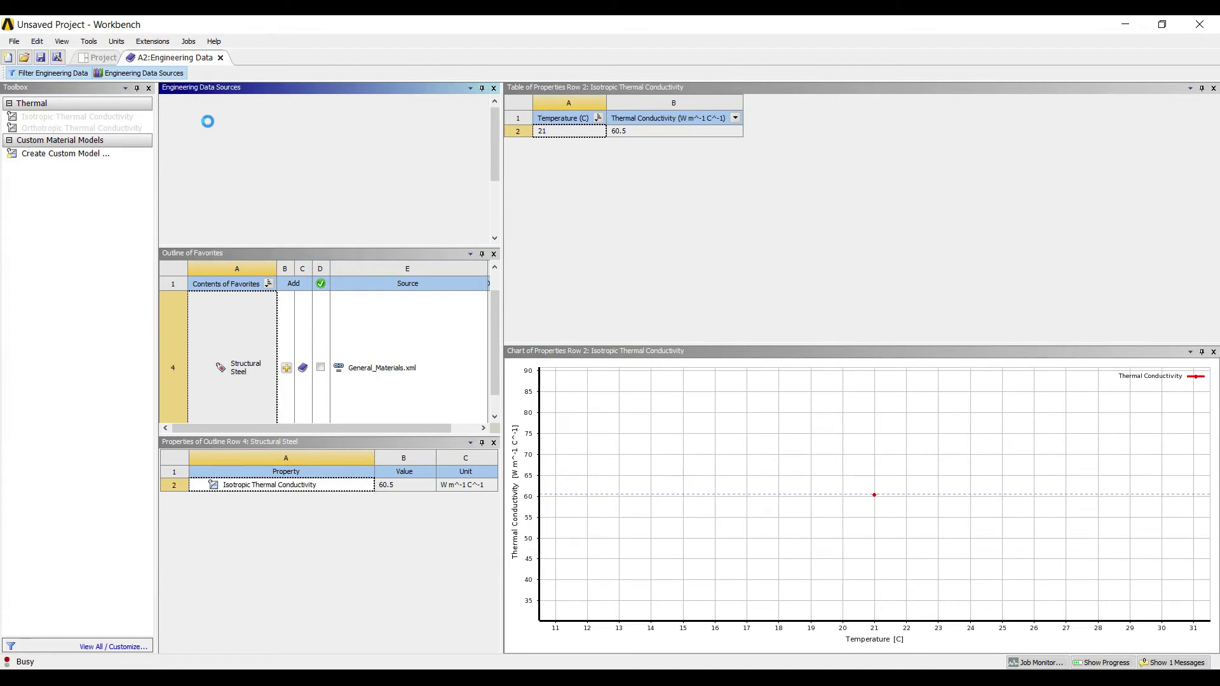
left_click(209, 148)
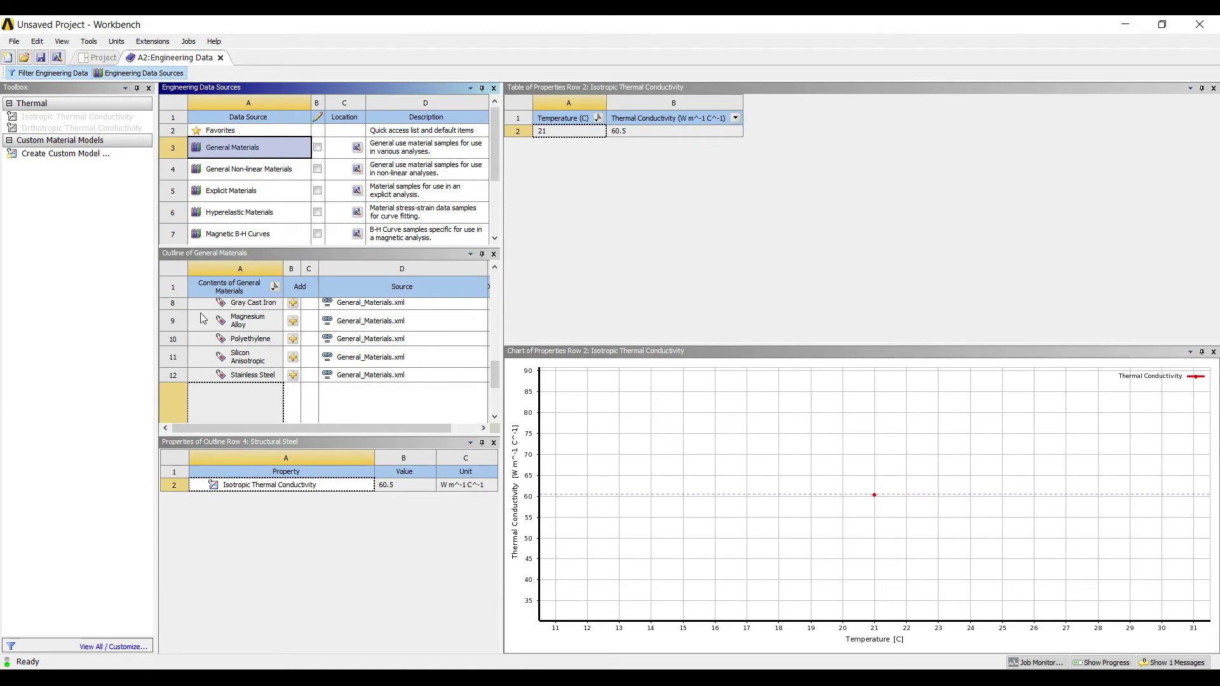
left_click(235, 310)
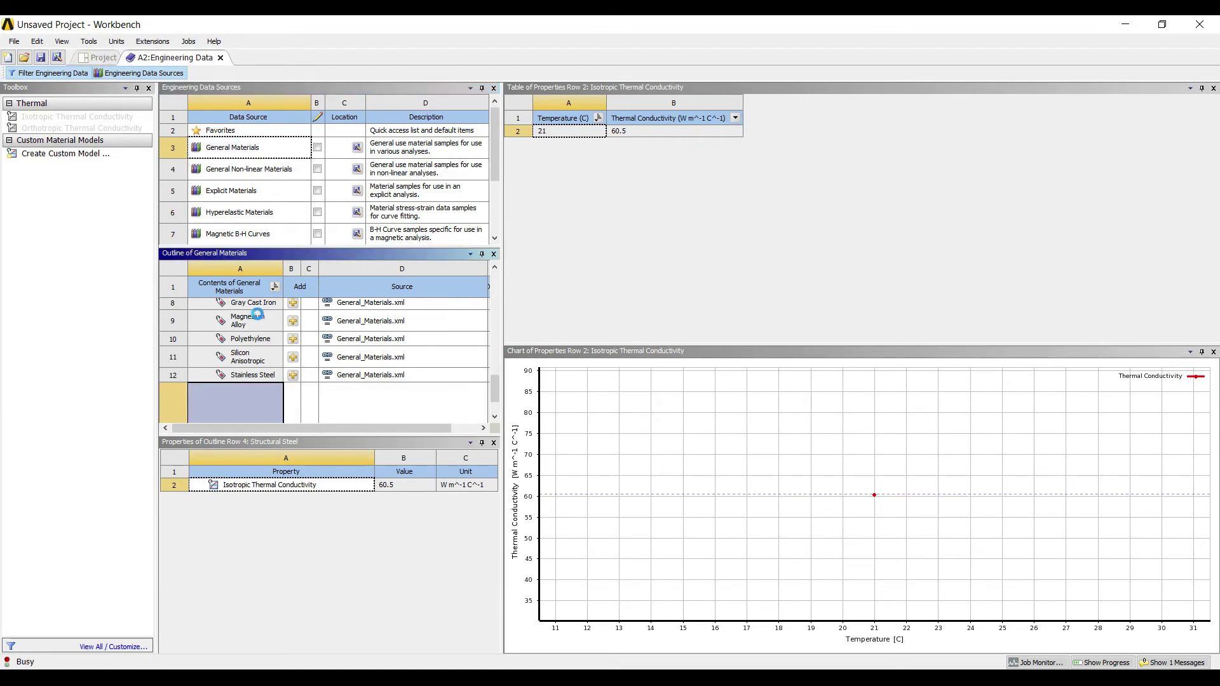
left_click(92, 57)
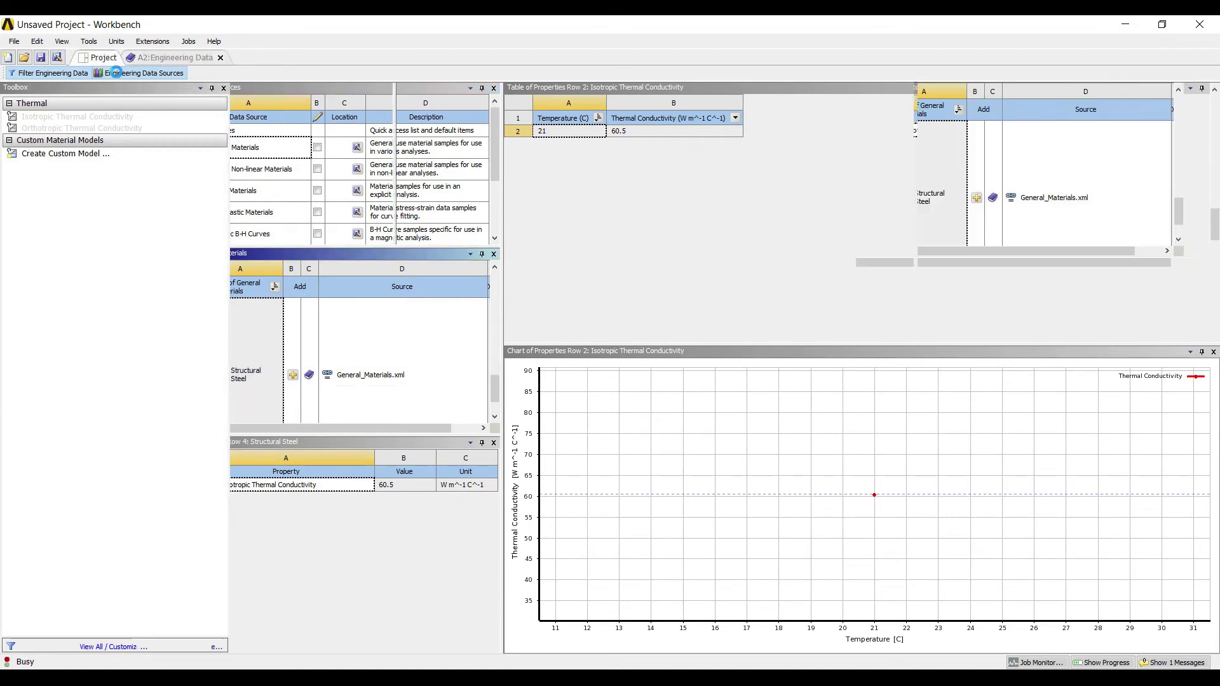
left_click(200, 72)
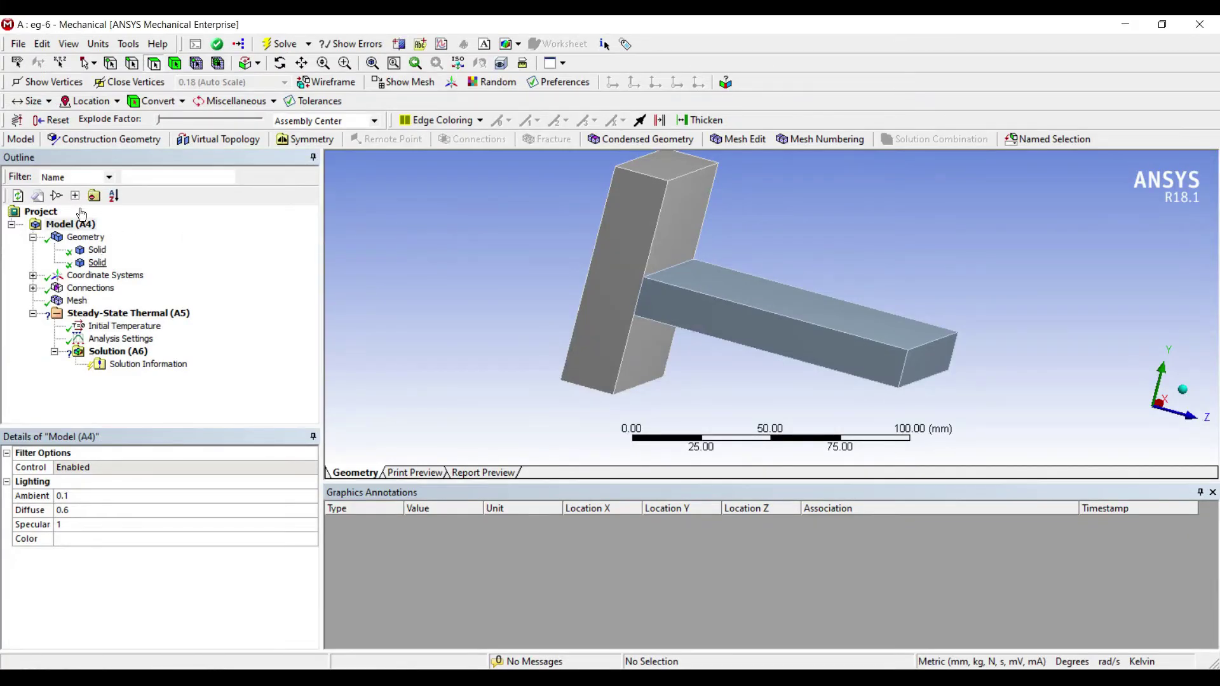
Assign Stainless Steel as the fin body's material.
left_click(97, 262)
left_click(204, 582)
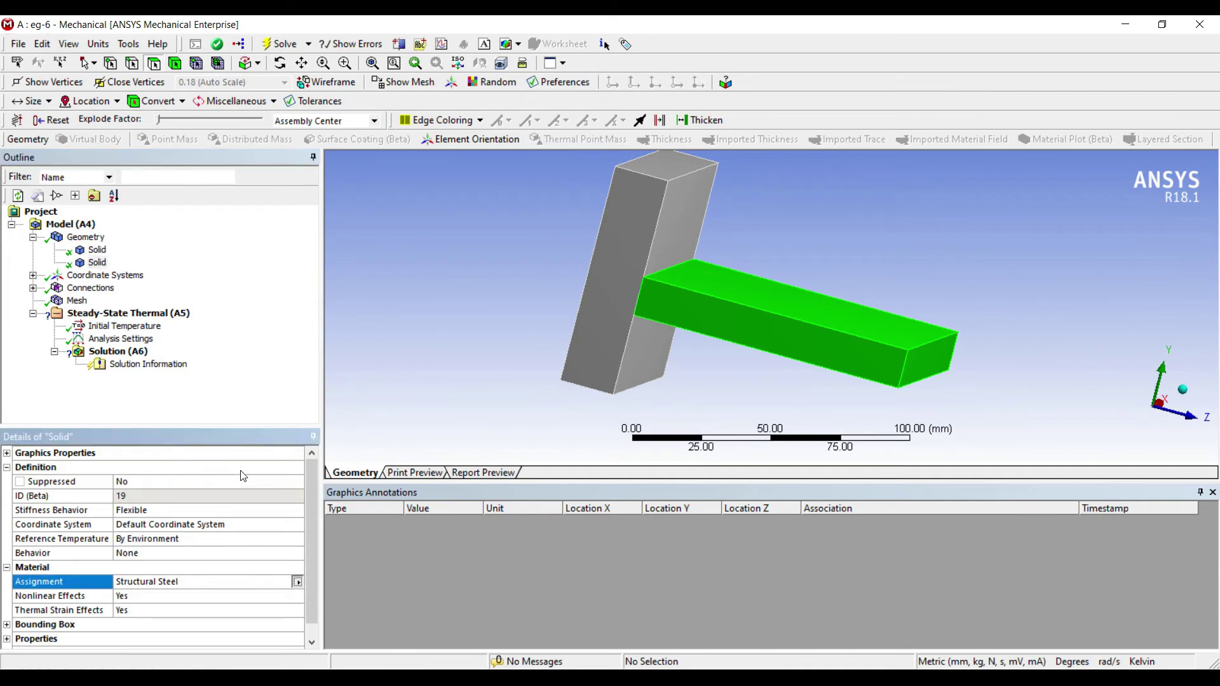
left_click(298, 581)
left_click(350, 653)
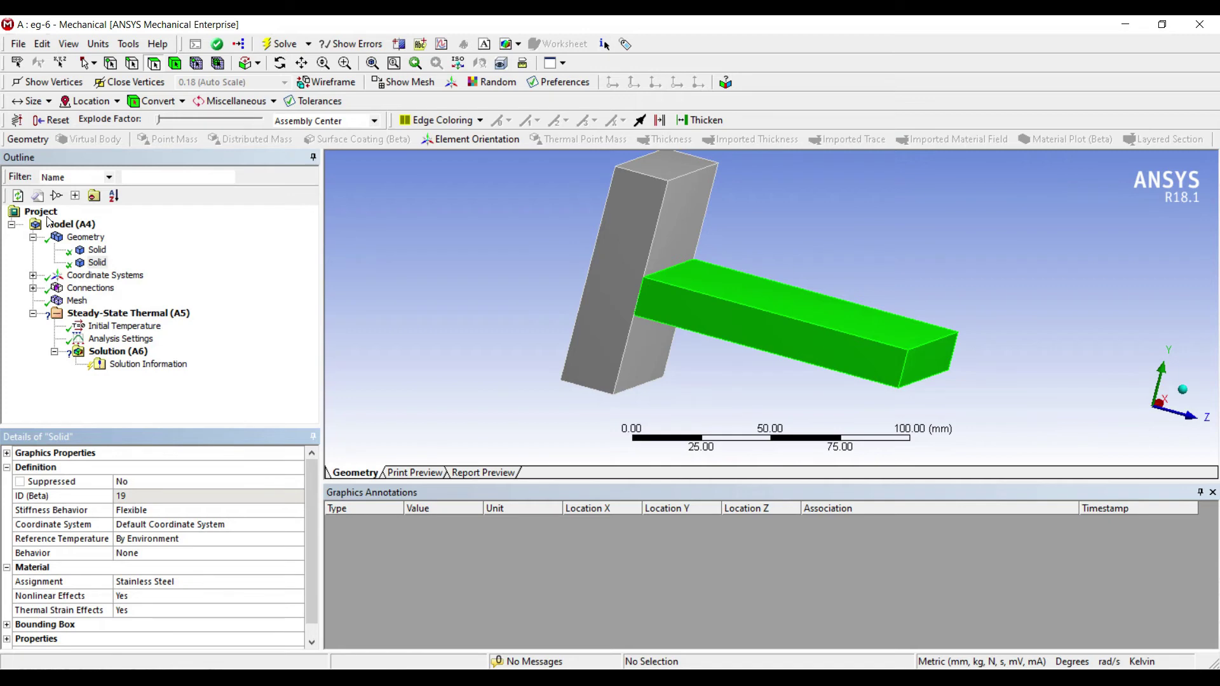
Set the mesh relevance center to Fine and regenerate the mesh.
left_click(77, 301)
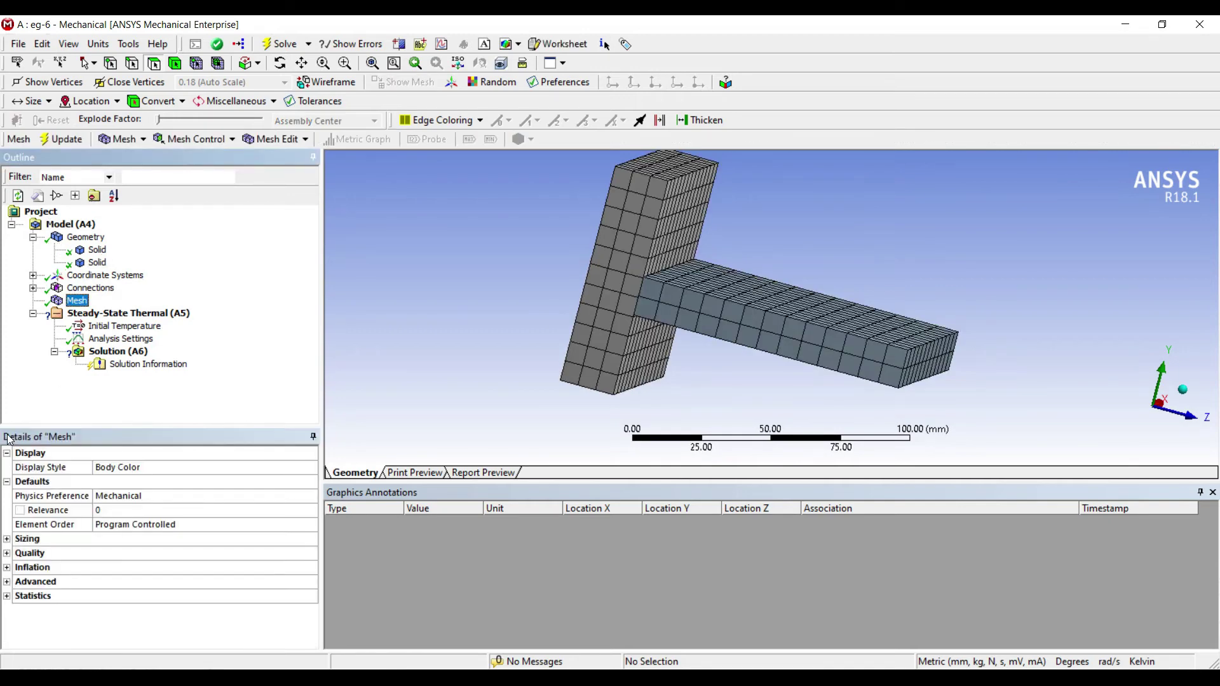
left_click(7, 539)
left_click(119, 568)
left_click(297, 568)
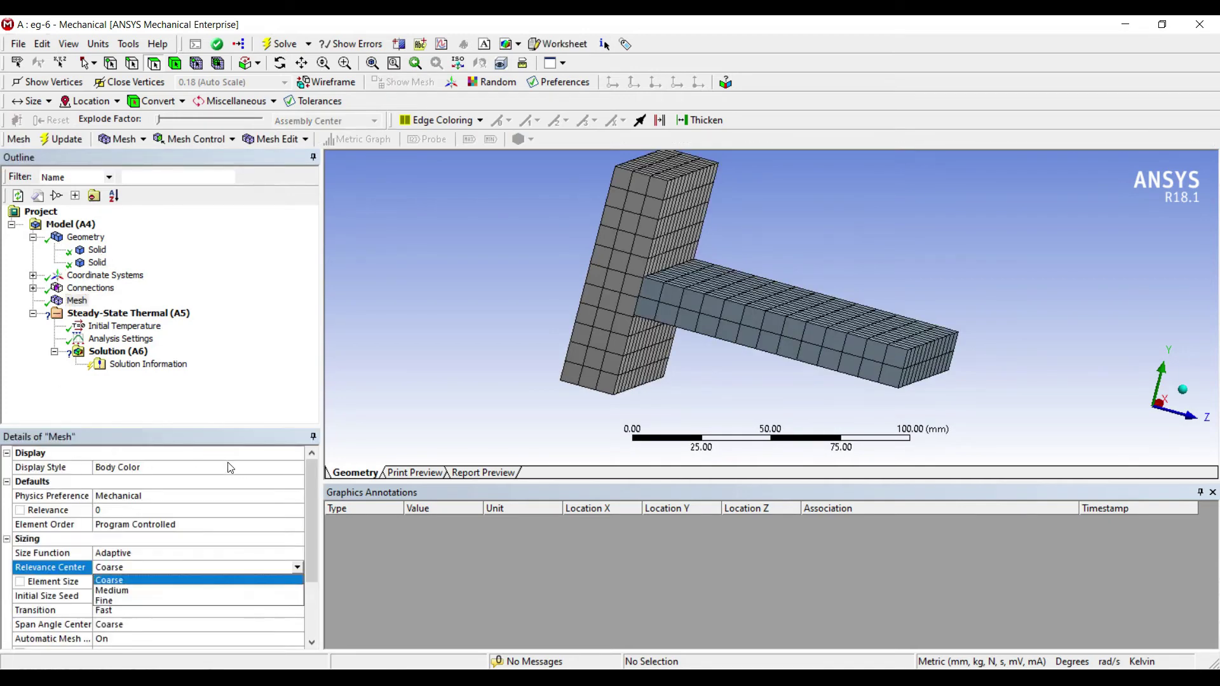
left_click(211, 601)
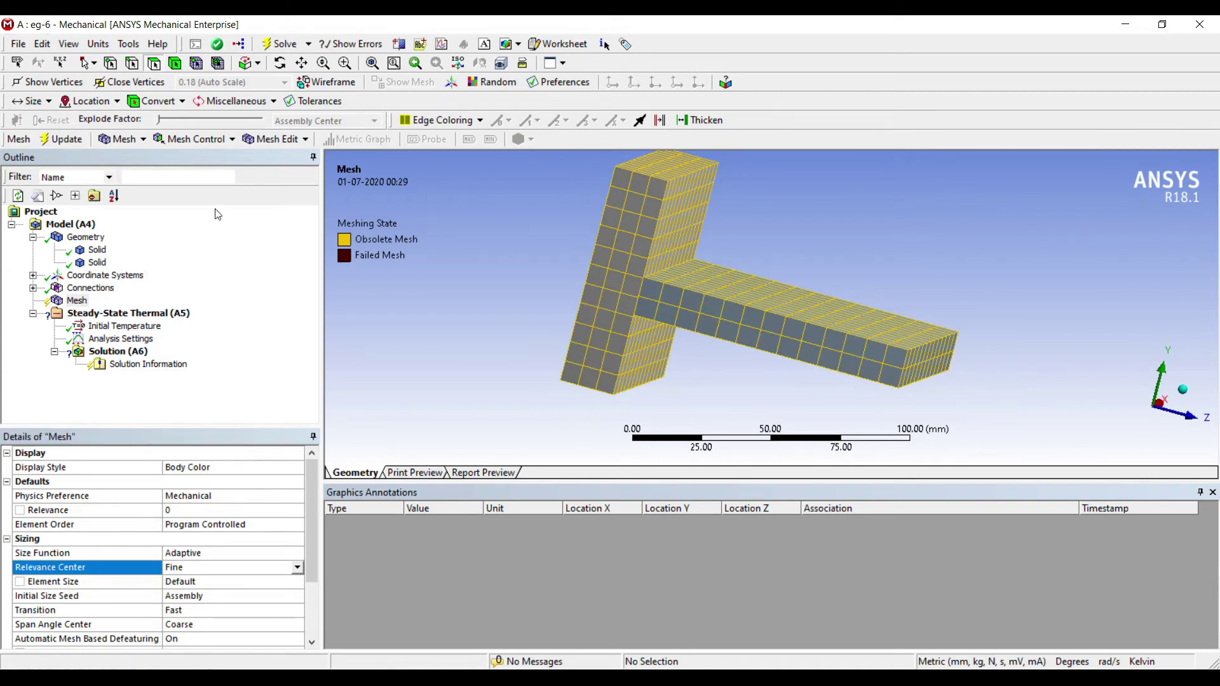
key("F5")
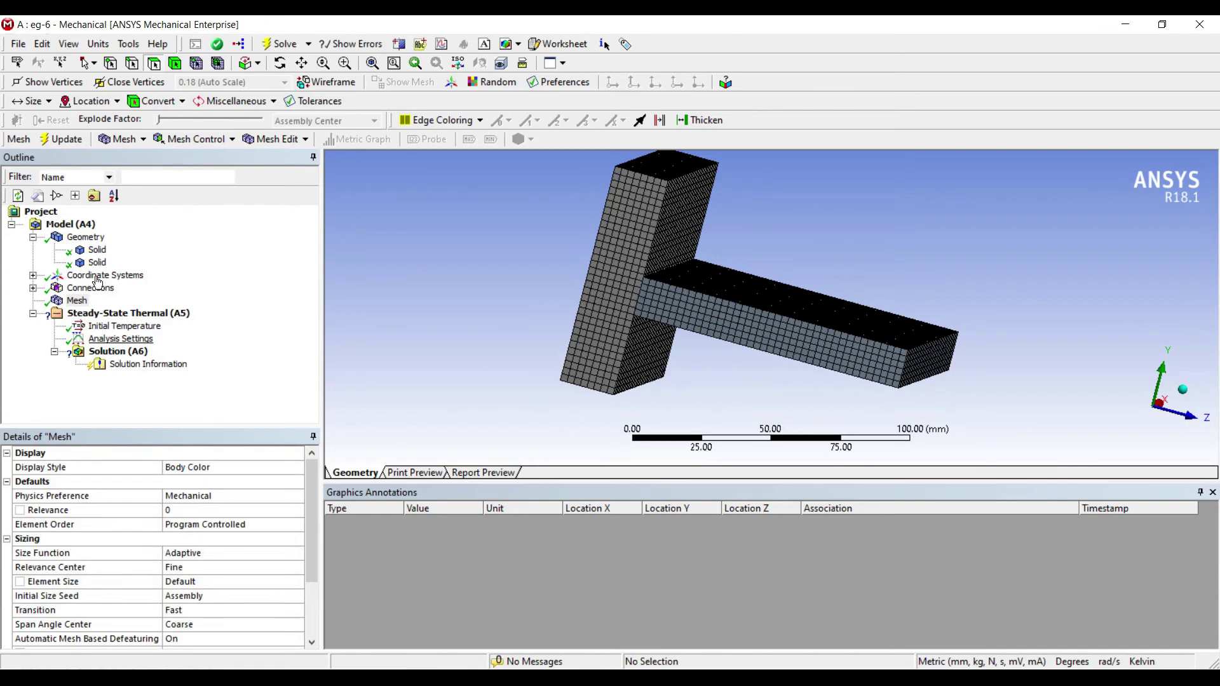
Apply a temperature boundary condition to the base block's large face on the fin side.
left_click(121, 339)
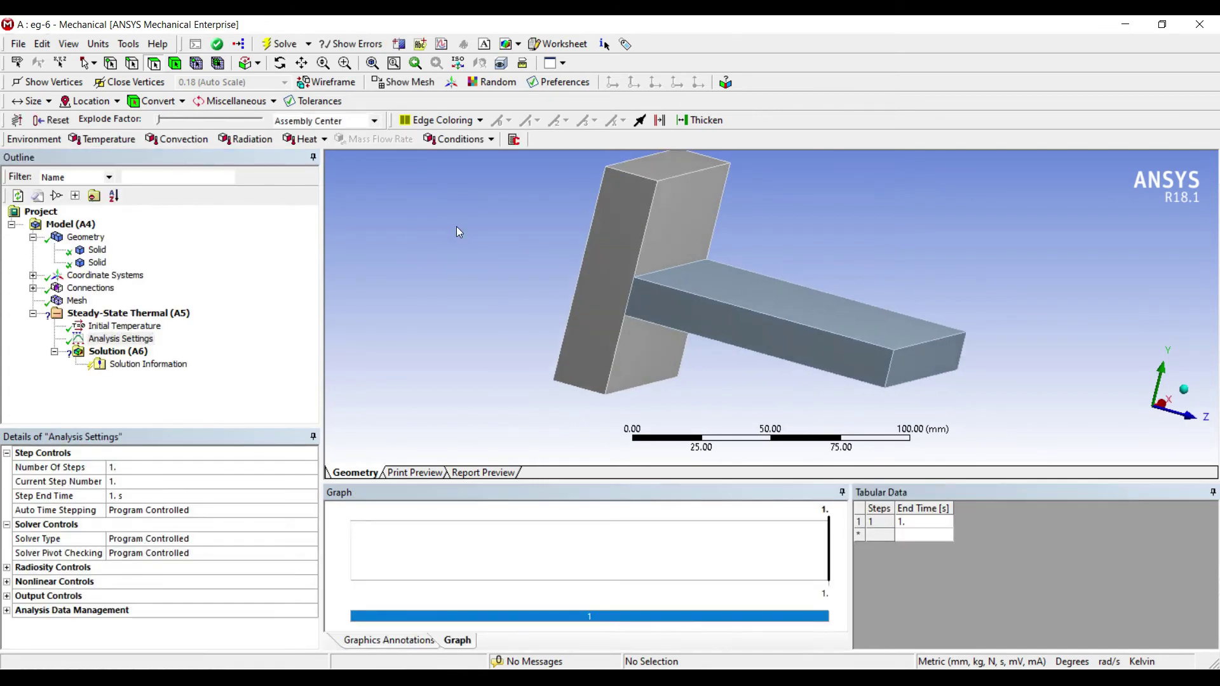
left_click(640, 210)
left_click(694, 236)
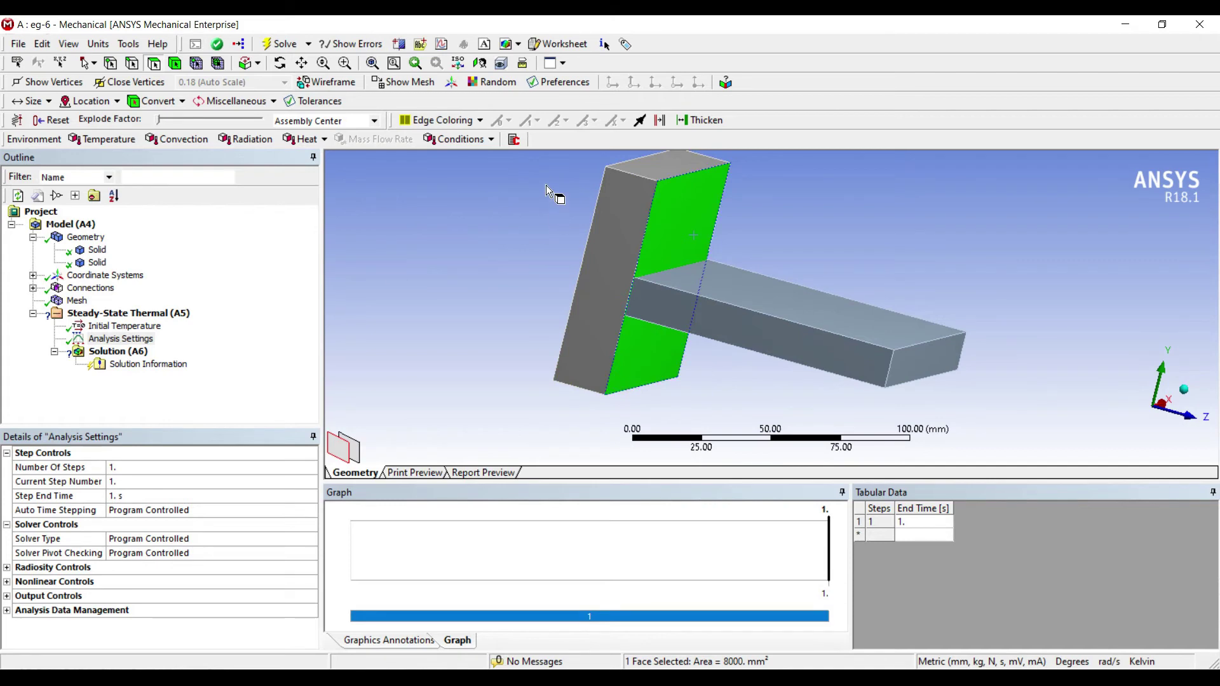
right_click(546, 185)
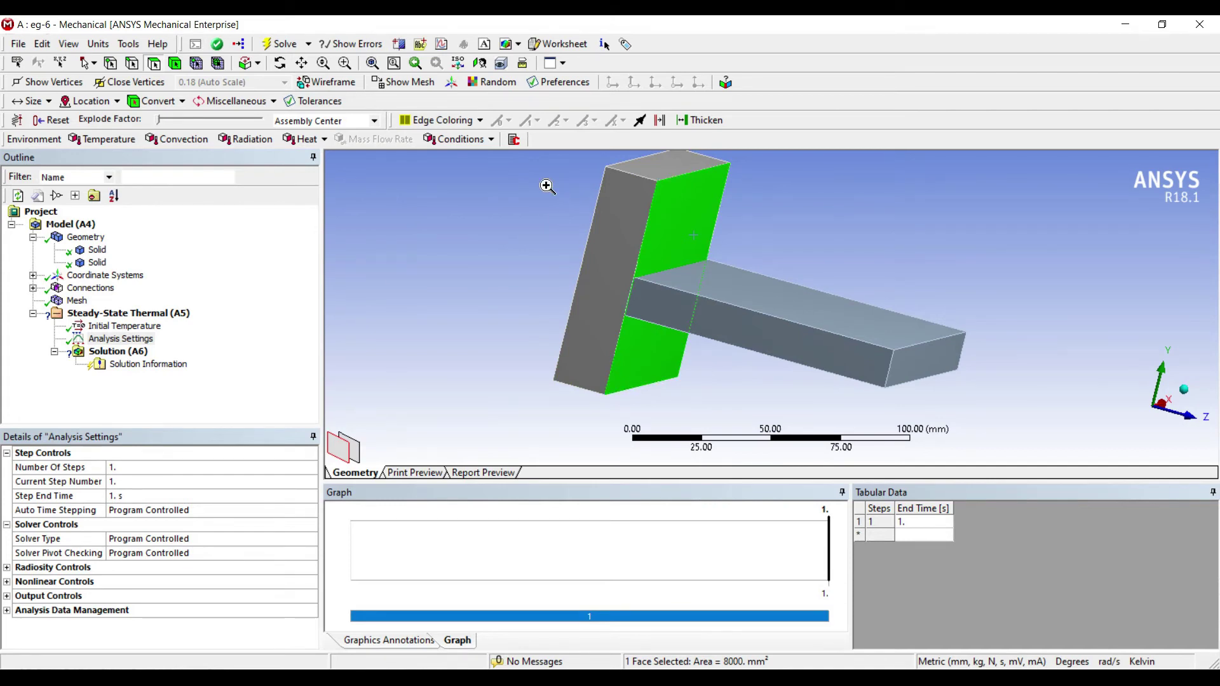
mouse_move(704, 236)
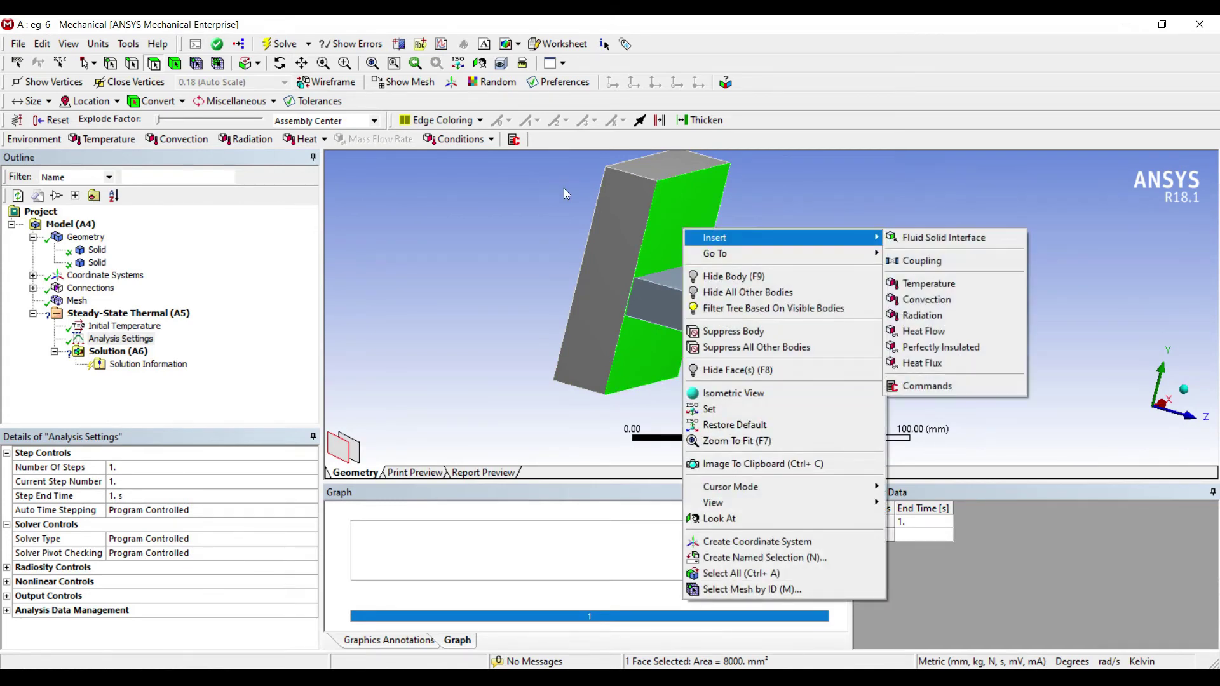
key("Down")
key("Down")
key("Return")
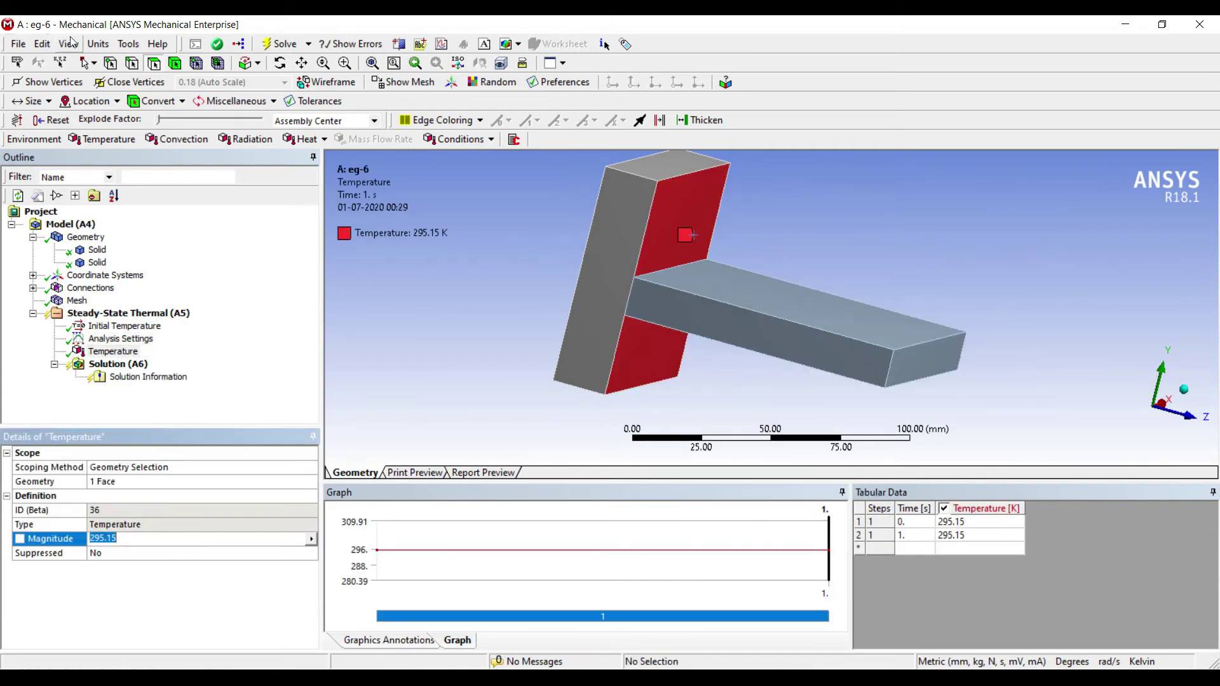
Switch the temperature units to Celsius and set the boundary temperature's magnitude to 1000 °C.
left_click(99, 43)
left_click(136, 272)
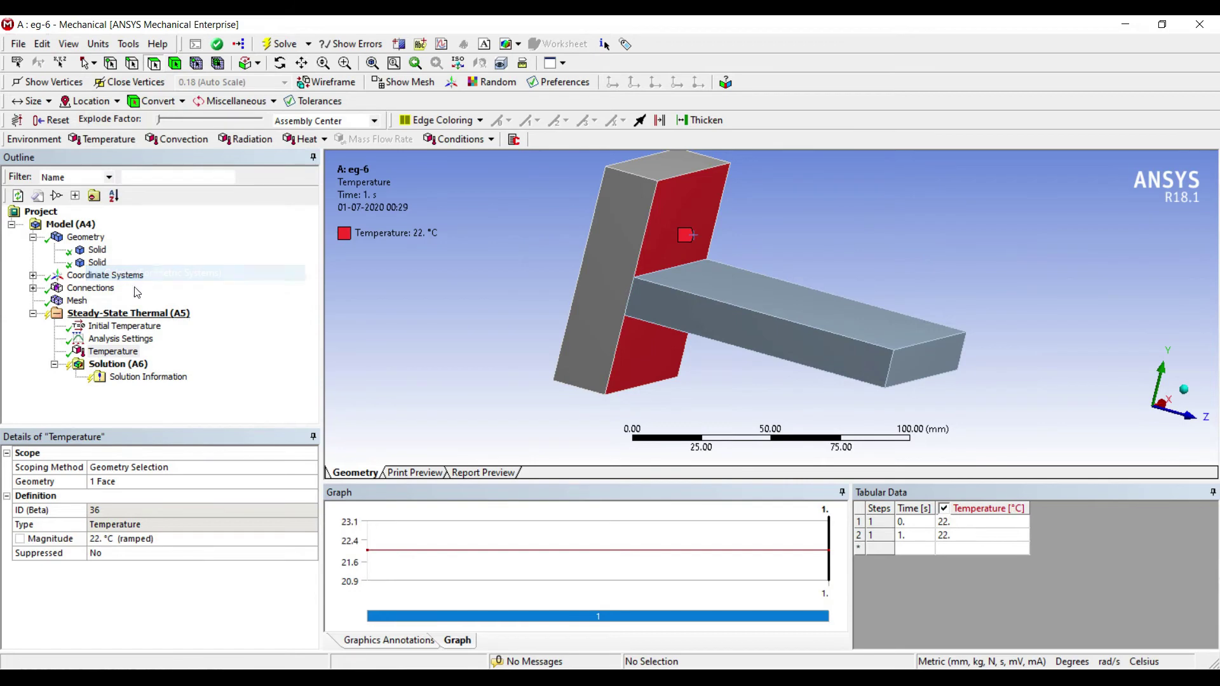
left_click(104, 433)
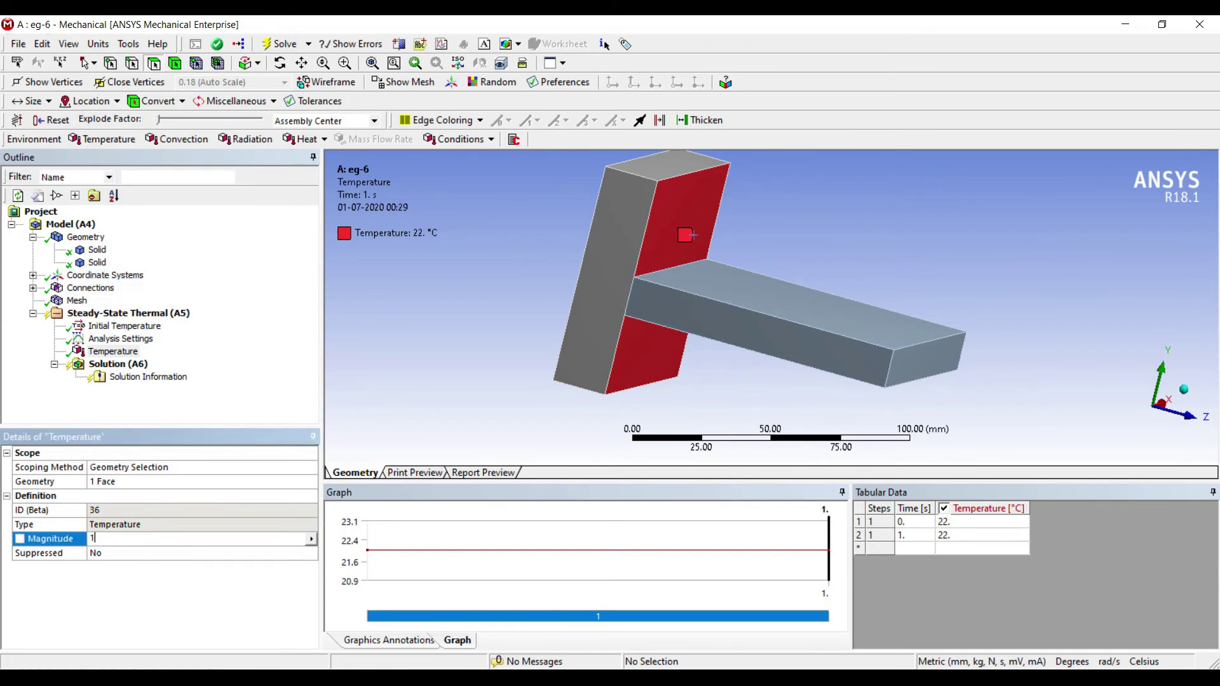
key("Return")
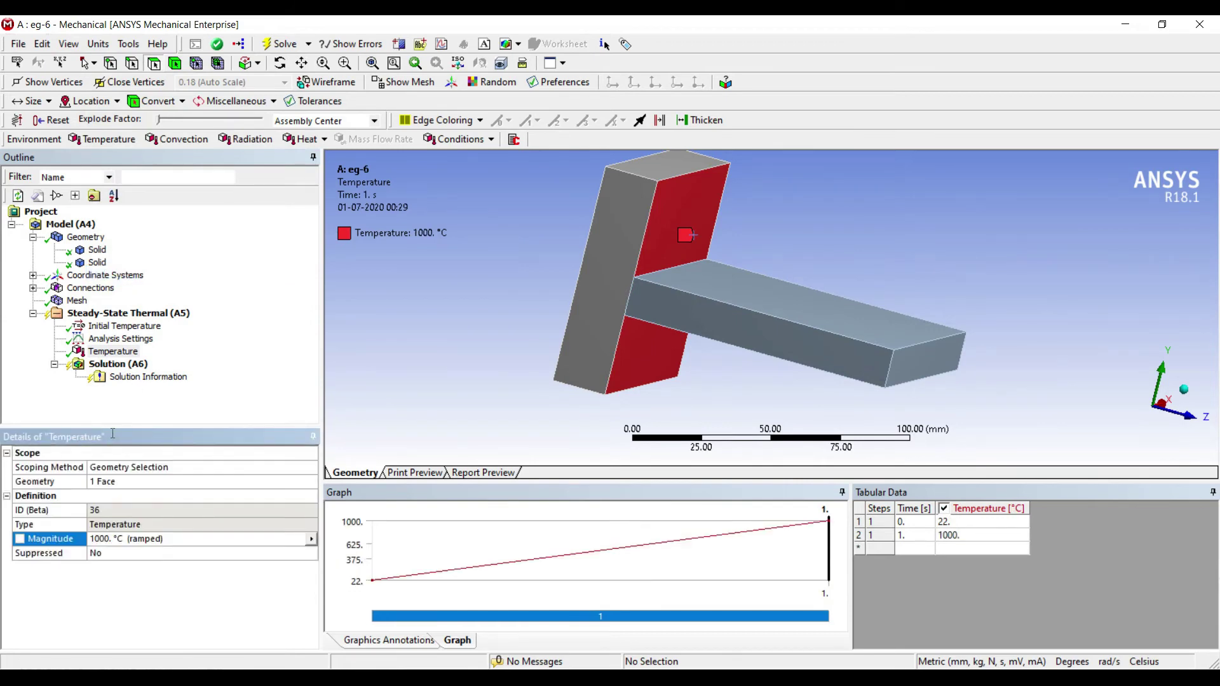
Apply convection to the fin's large top face with a film coefficient of 10 W/mm²·°C.
left_click(663, 275)
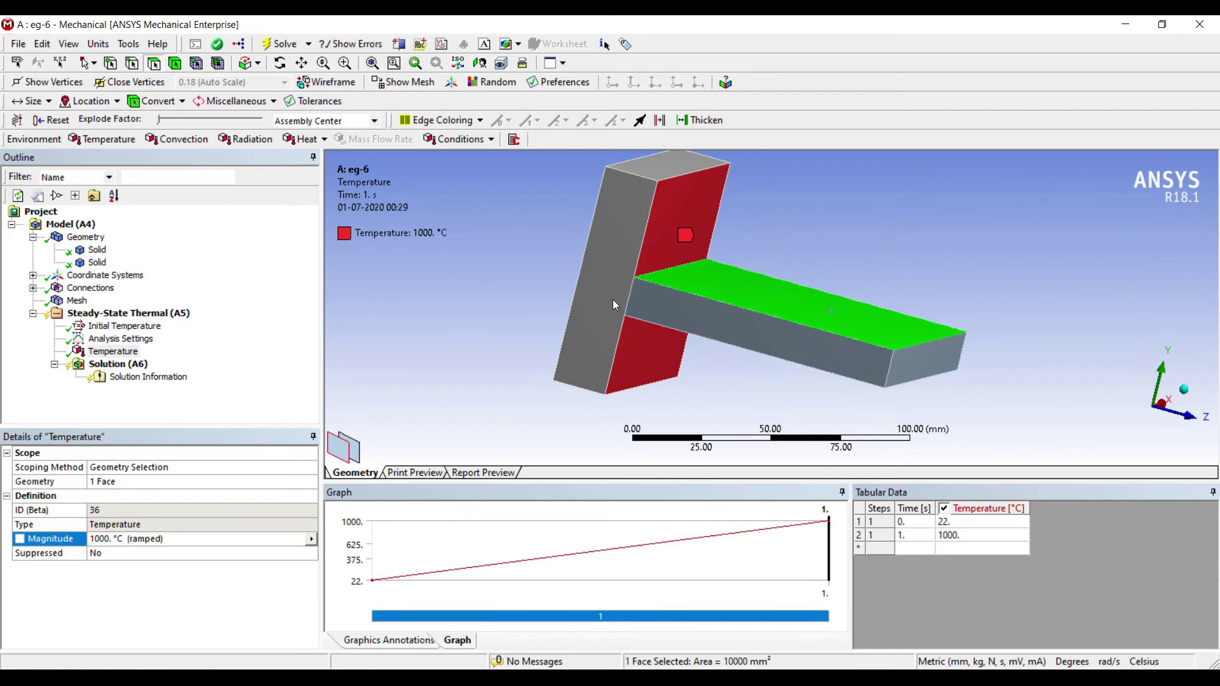
right_click(162, 314)
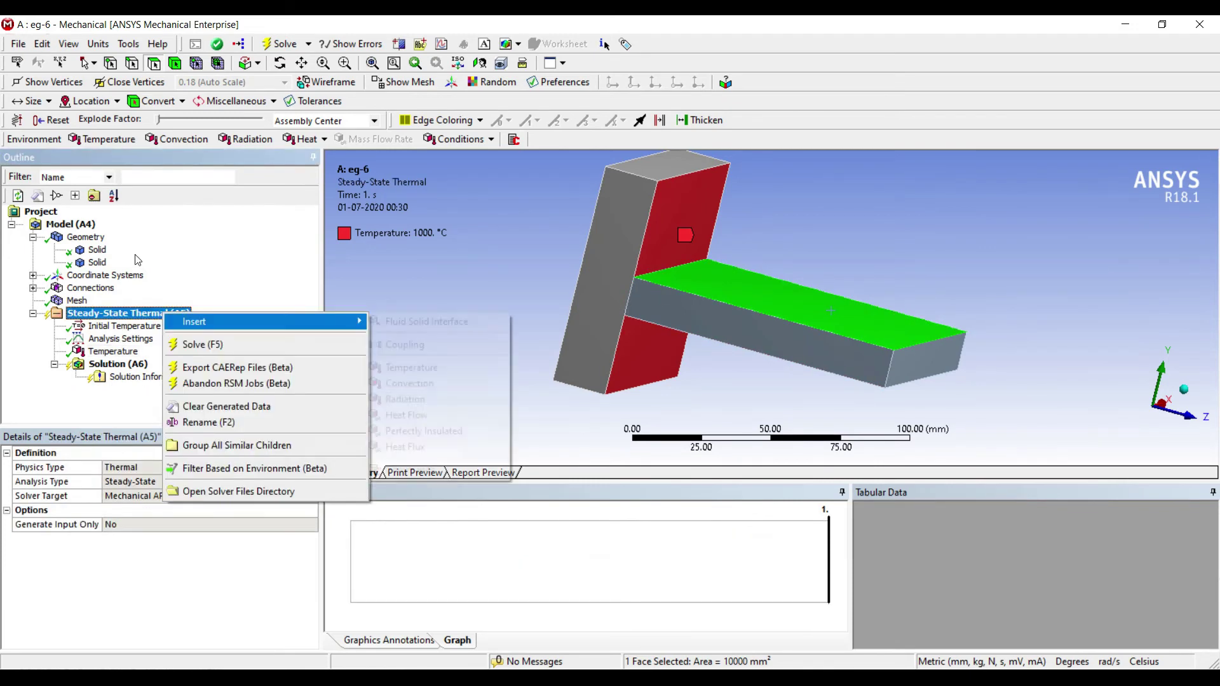
mouse_move(254, 321)
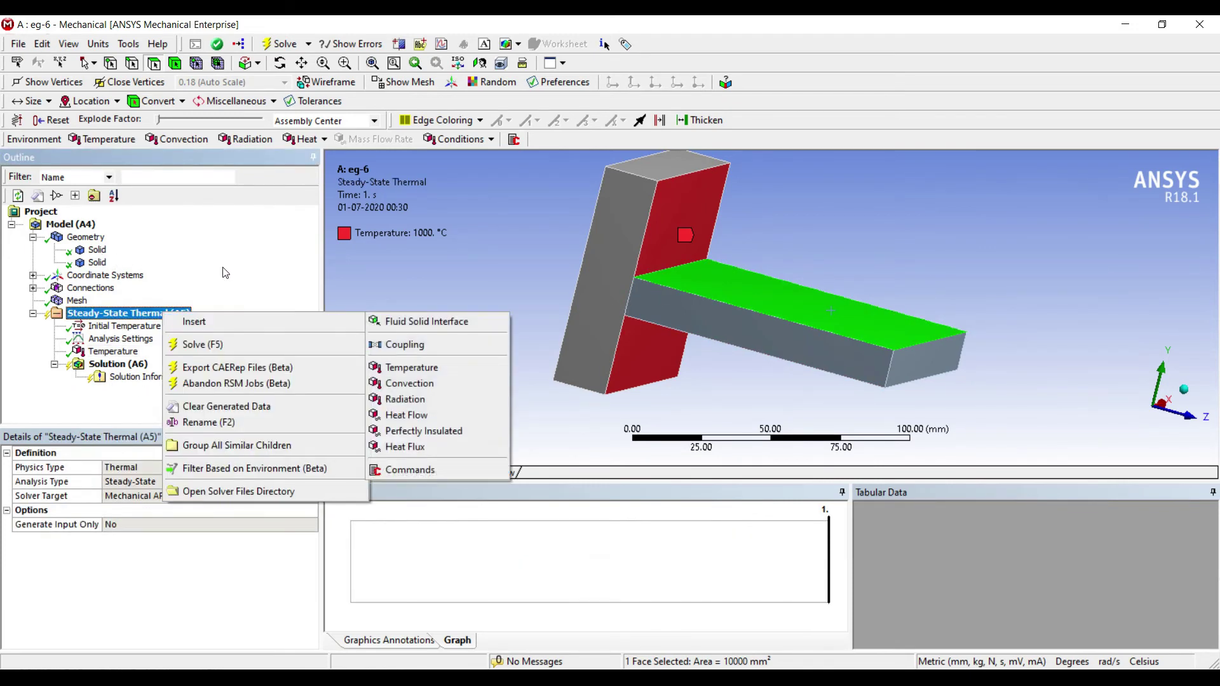
key("Down")
key("Return")
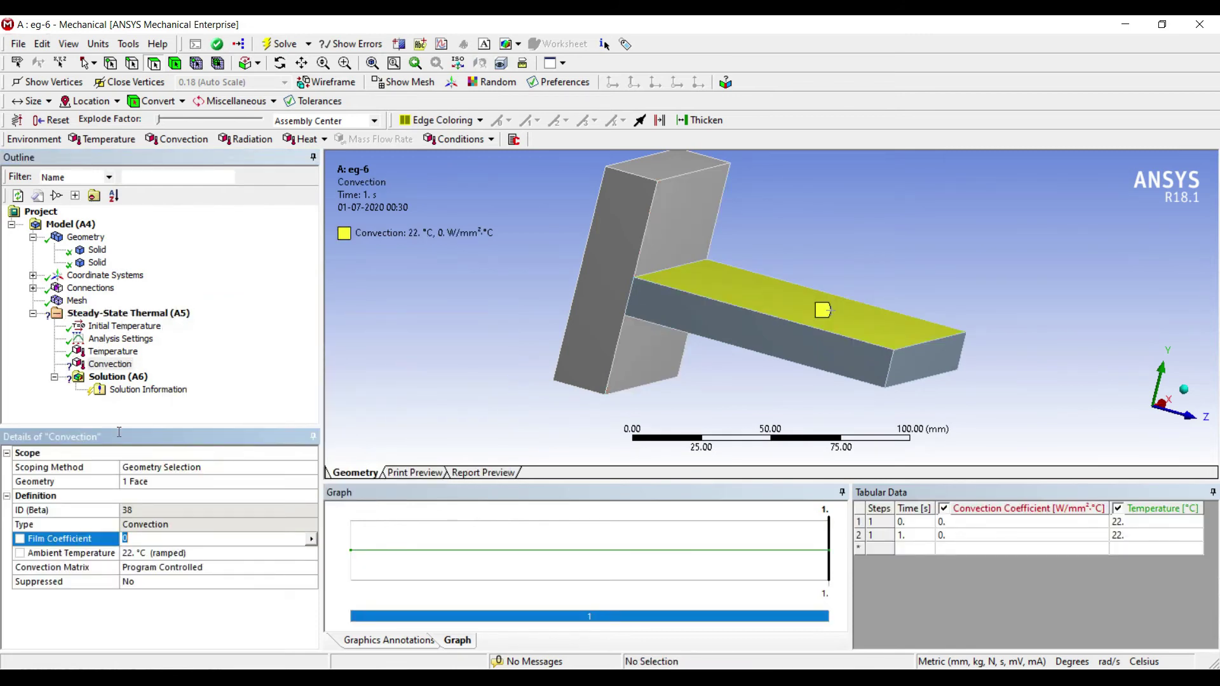
type("0")
key("Return")
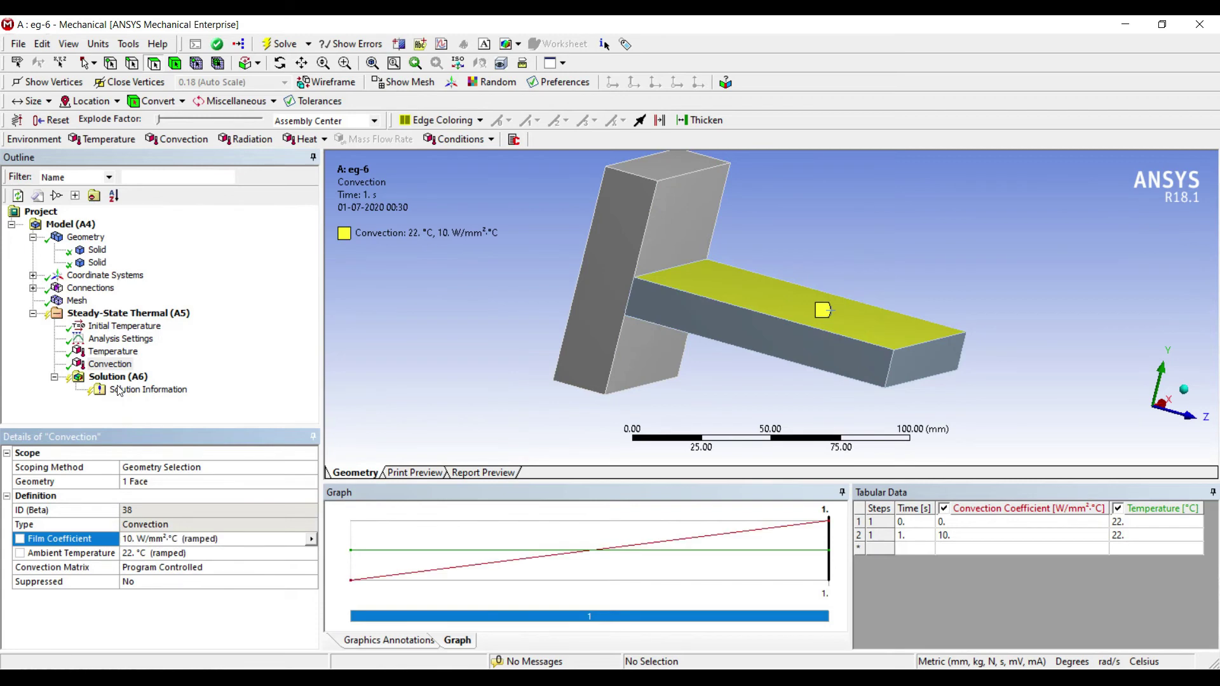
Rescope the convection from the fin's top face to the entire fin body.
left_click(175, 63)
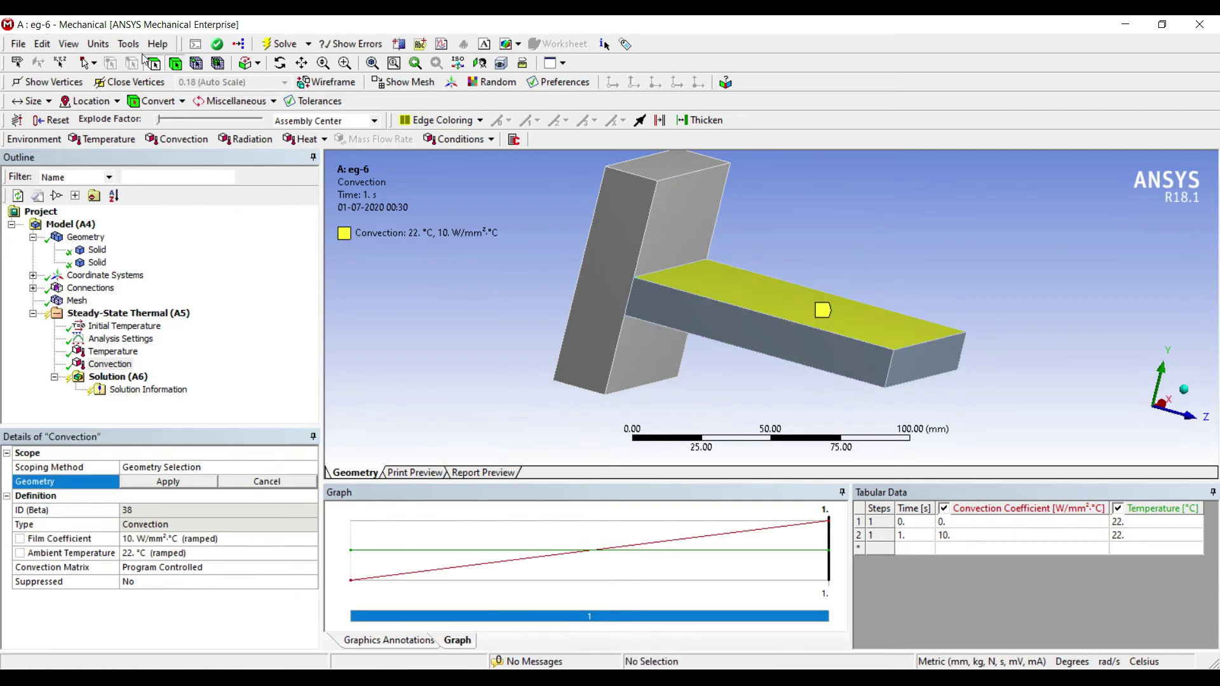
left_click(632, 255)
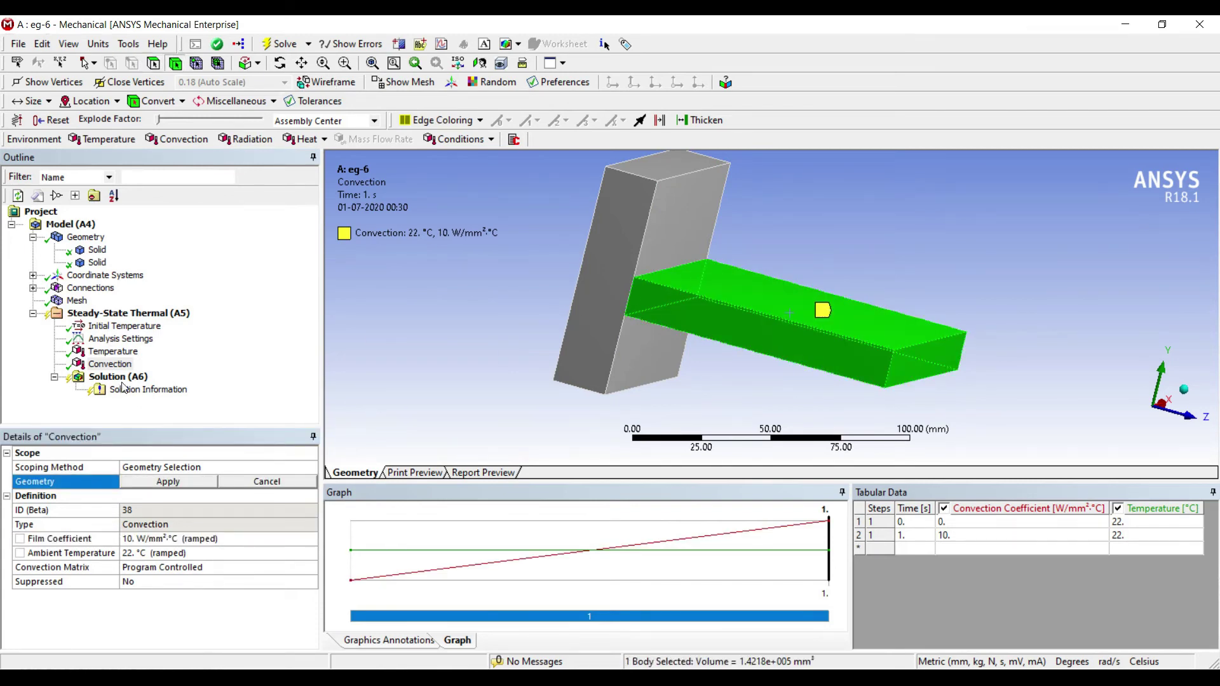
left_click(152, 482)
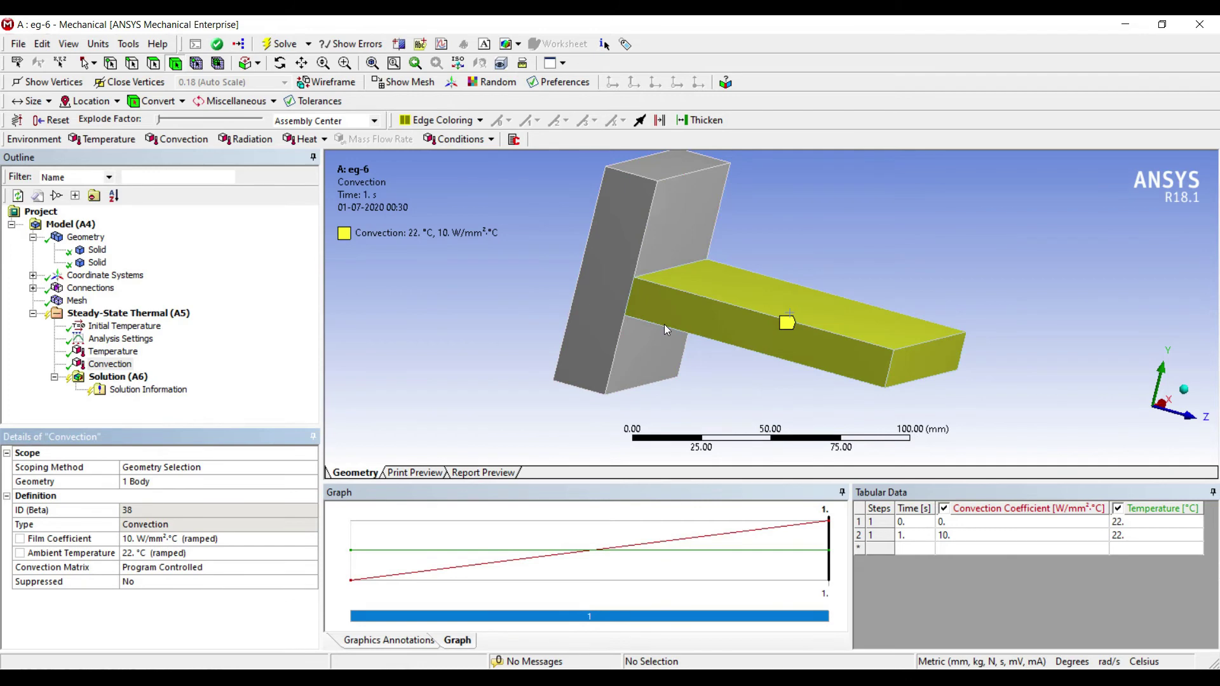
middle_click_drag(665, 324, 541, 347)
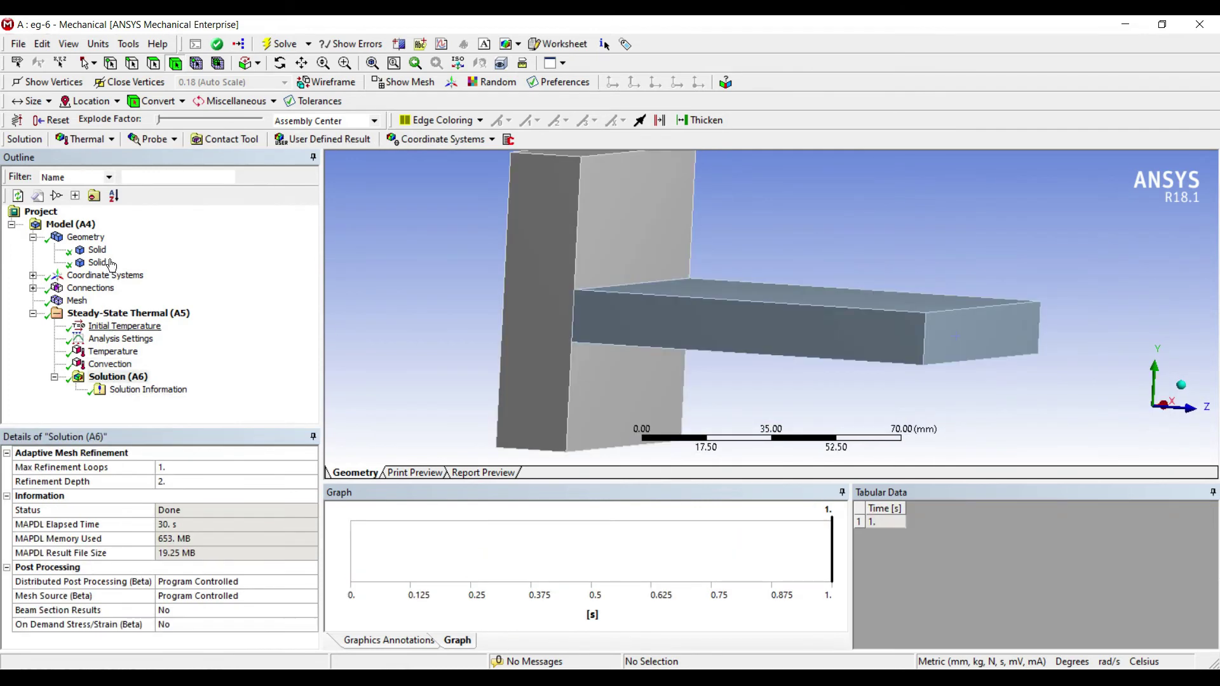
Add a second temperature boundary condition of 27 °C on the fin's free end face.
left_click(115, 313)
right_click(142, 314)
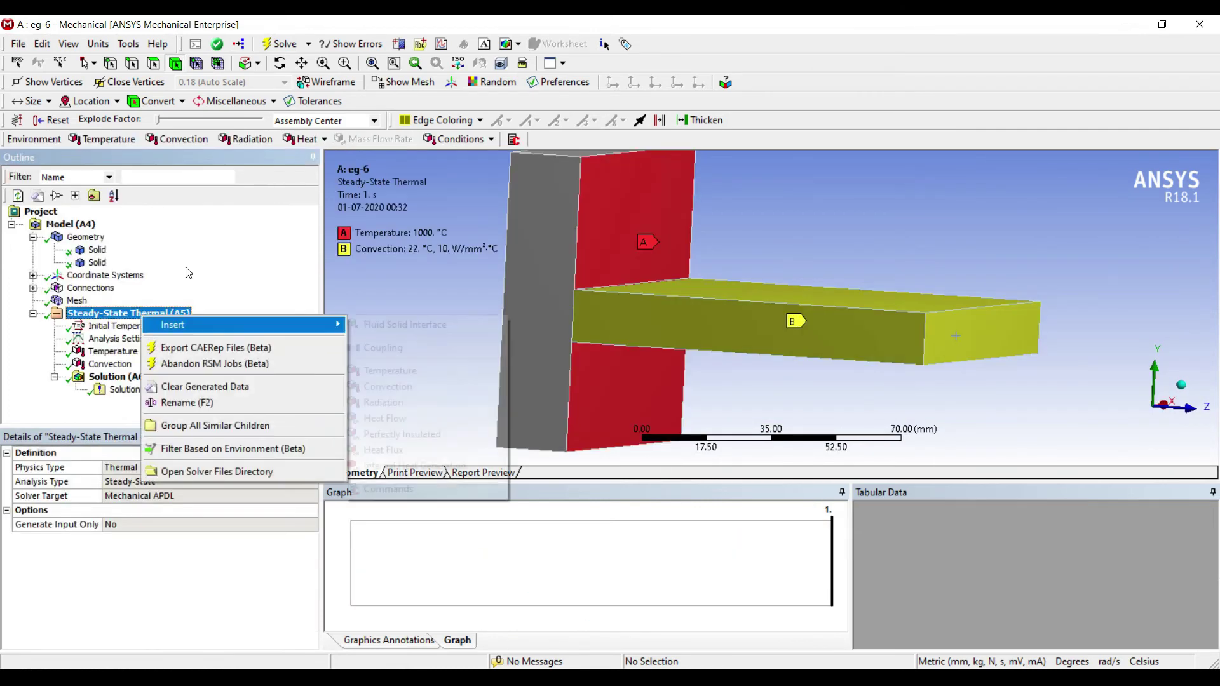
key("Return")
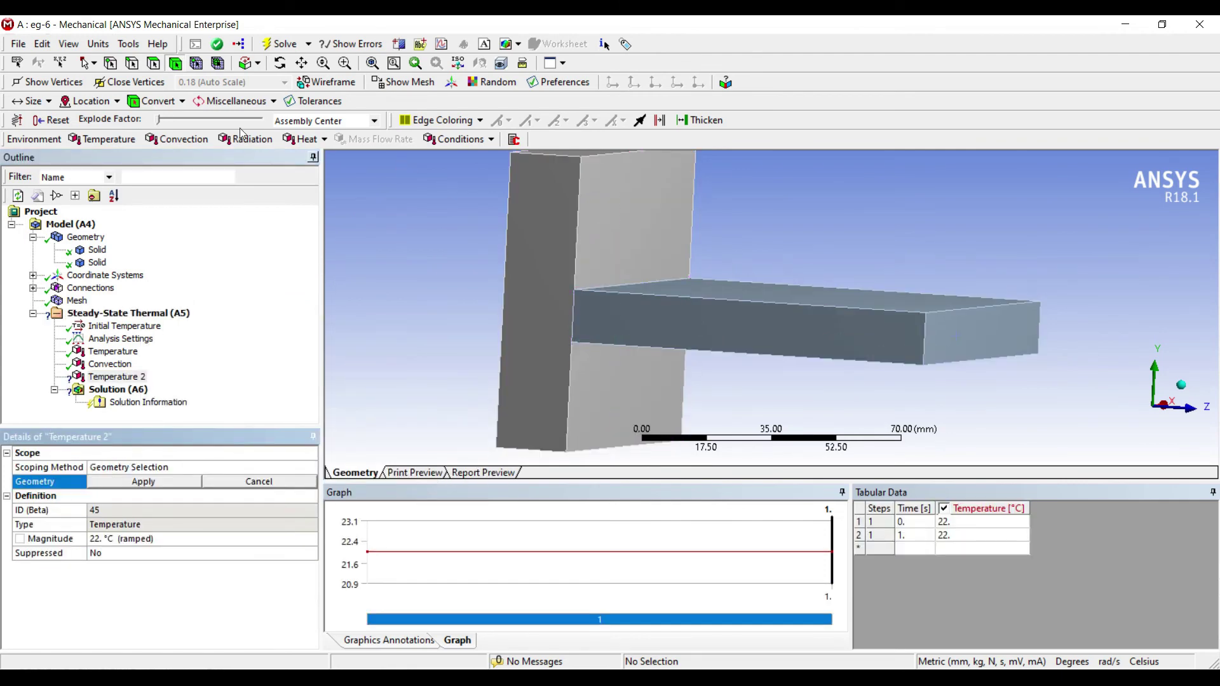
left_click(969, 332)
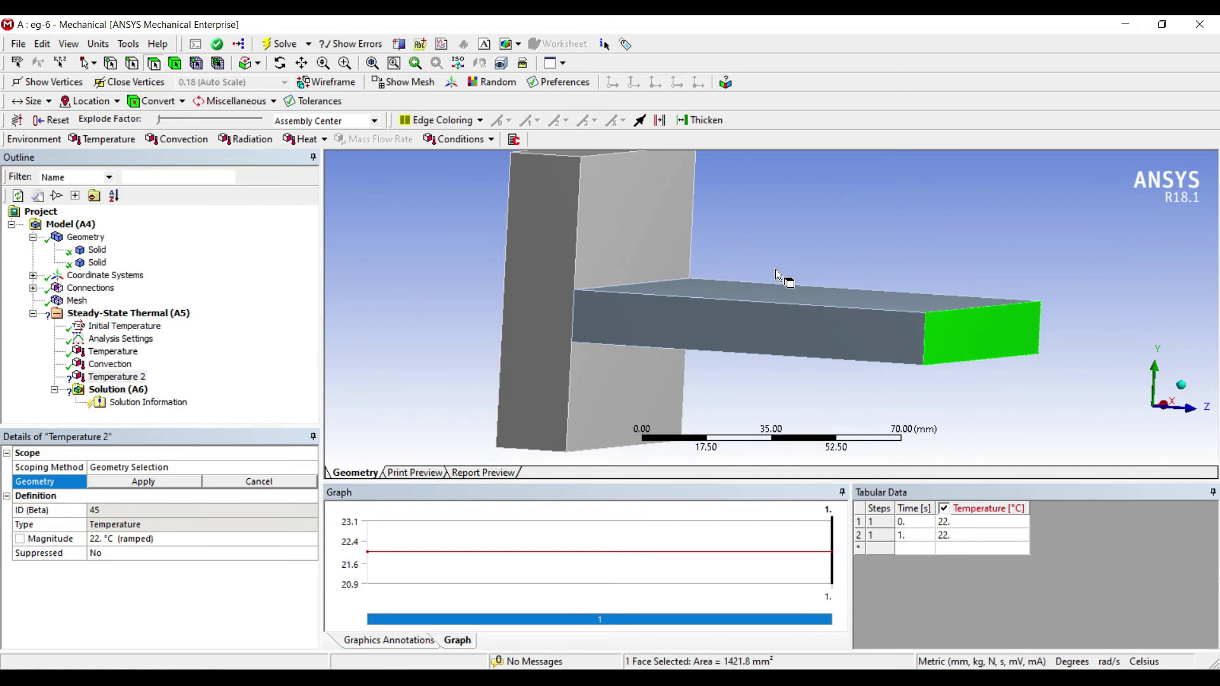
left_click(144, 481)
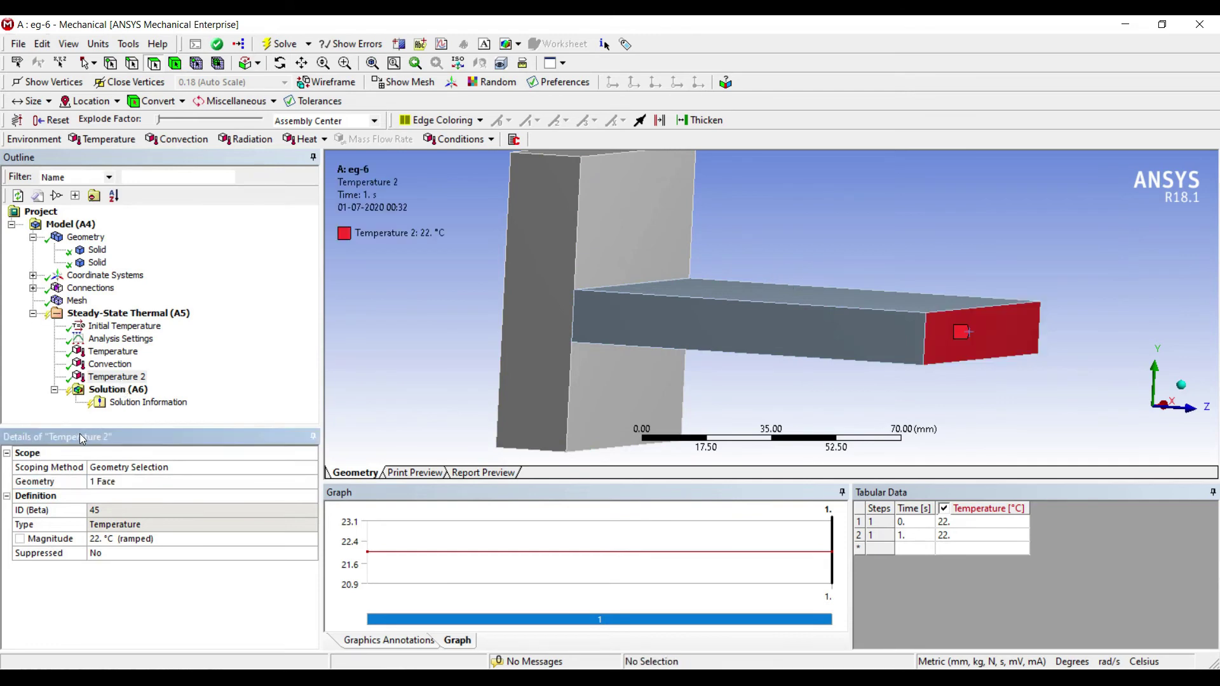
left_click(140, 539)
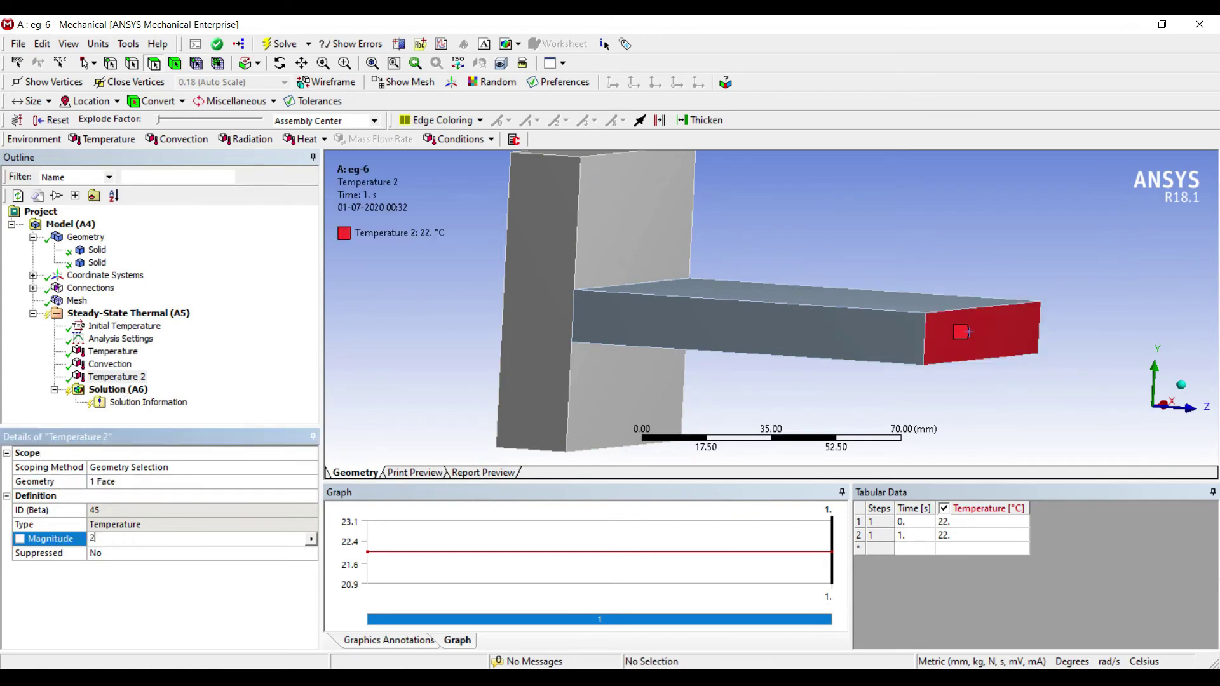
type("27")
key("Return")
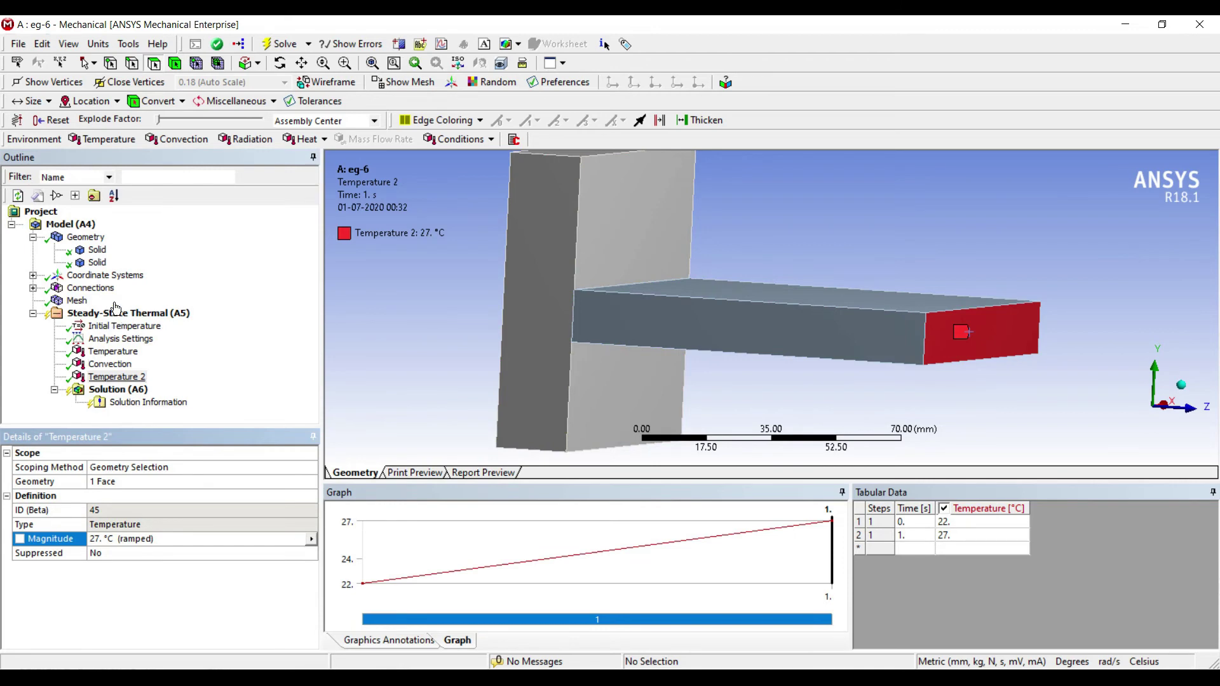
Solve the steady-state thermal analysis and insert a temperature result for all bodies.
left_click(118, 390)
left_click(219, 43)
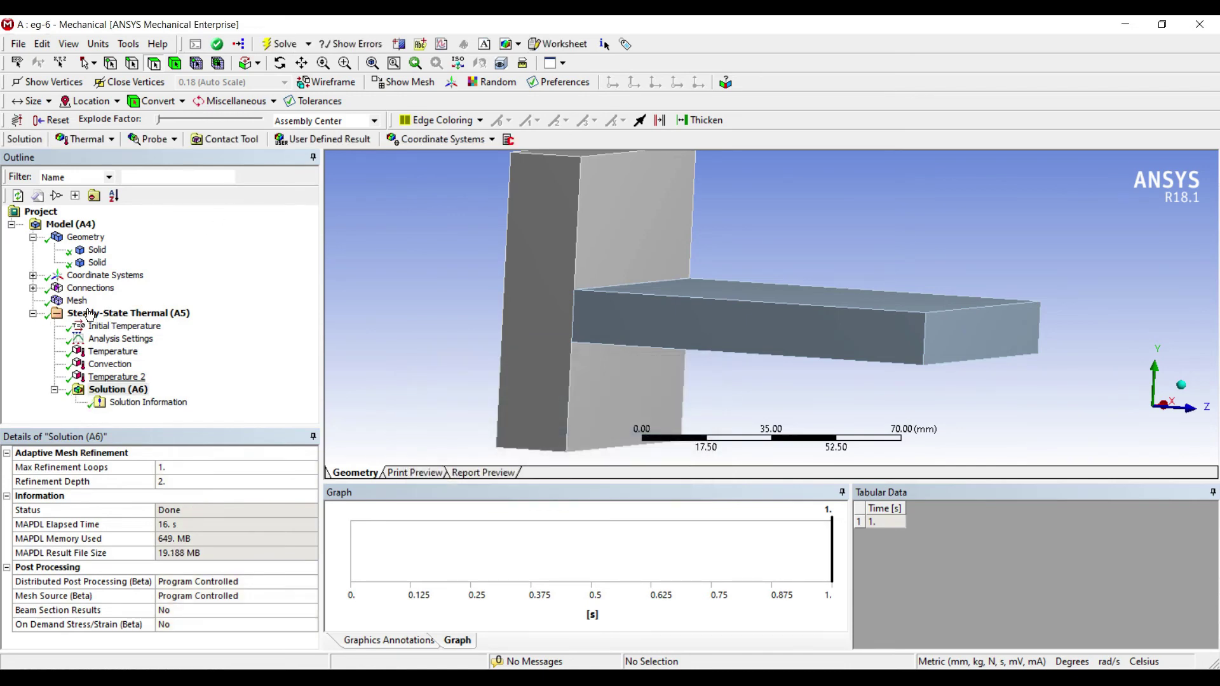
right_click(122, 387)
mouse_move(146, 395)
key("Right")
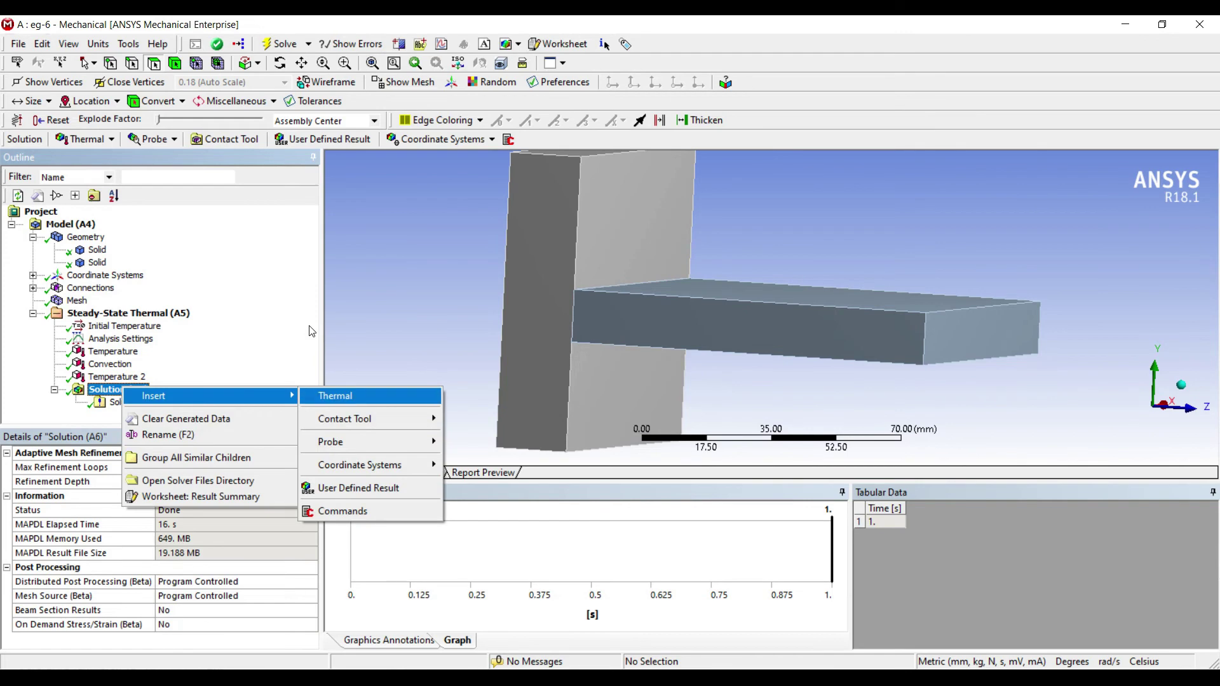
key("Right")
key("Return")
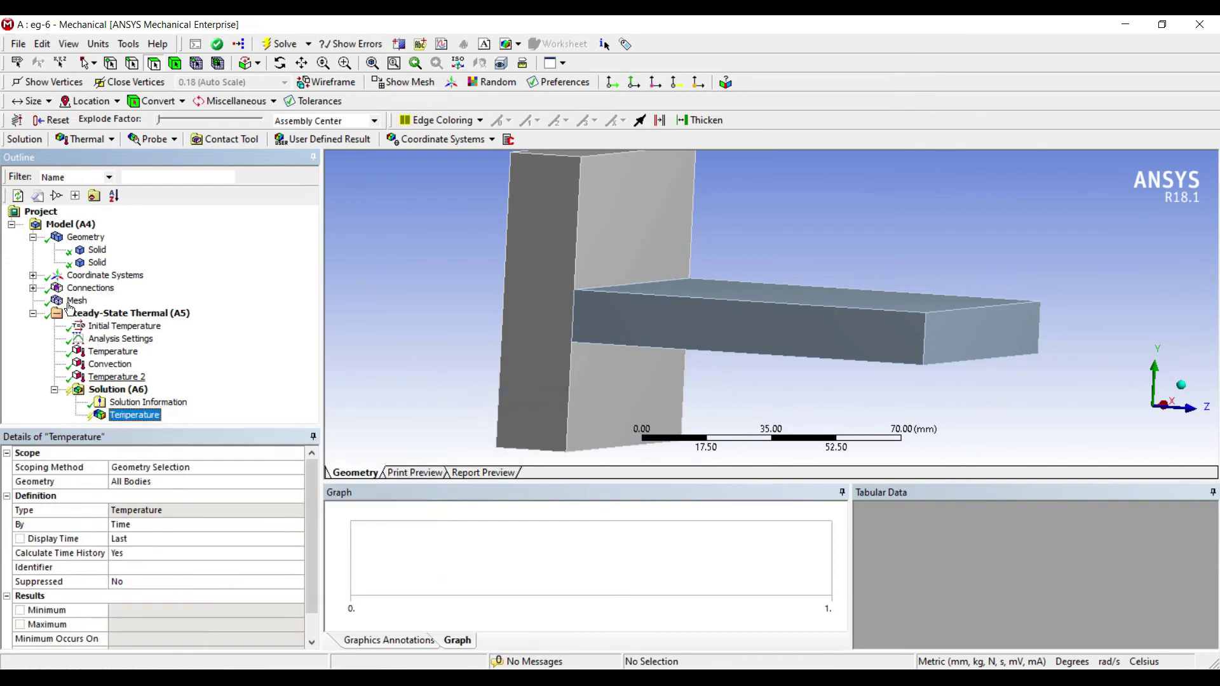
Evaluate the temperature result and inspect its contour on the block and fin.
left_click(140, 390)
left_click(217, 44)
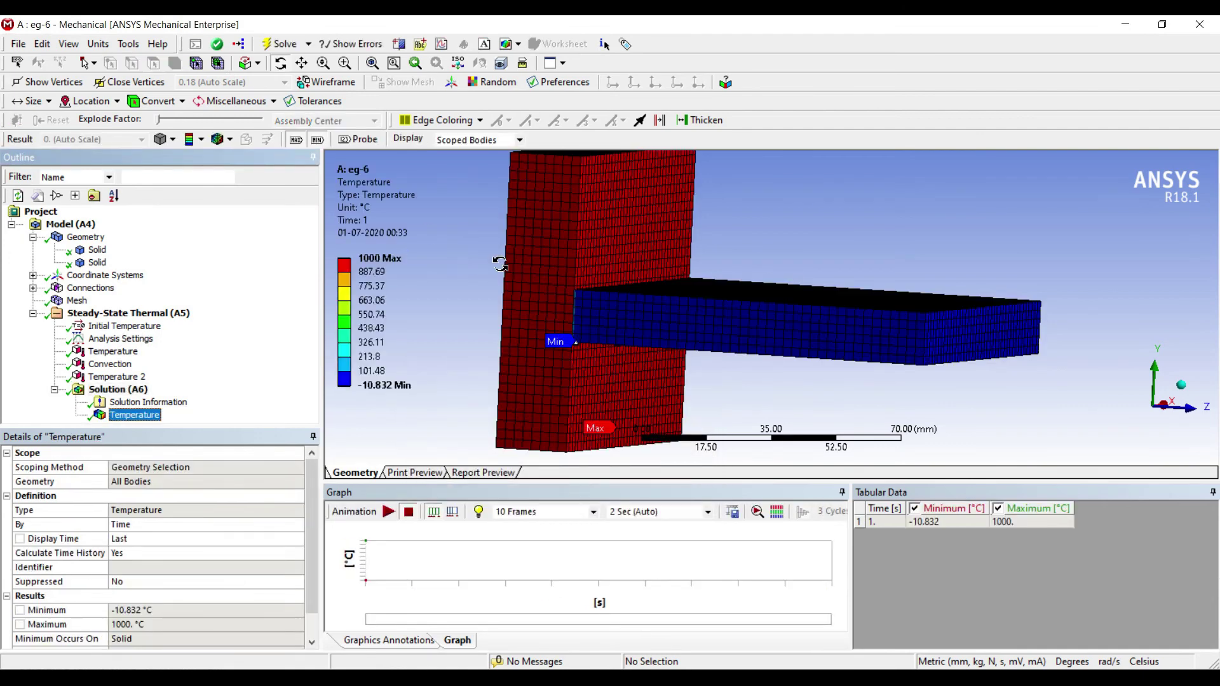
mouse_move(501, 264)
middle_mouse_down()
mouse_move(501, 286)
mouse_move(508, 265)
middle_mouse_up()
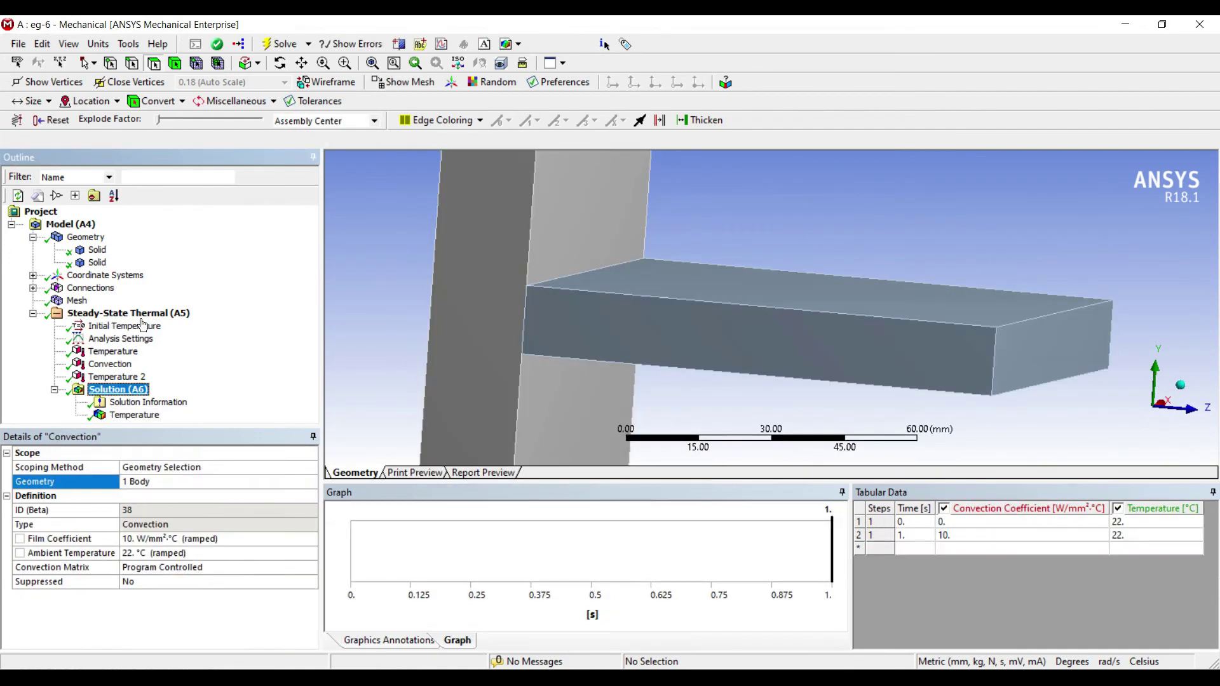
Insert a total heat flux result for all bodies and evaluate it.
right_click(139, 389)
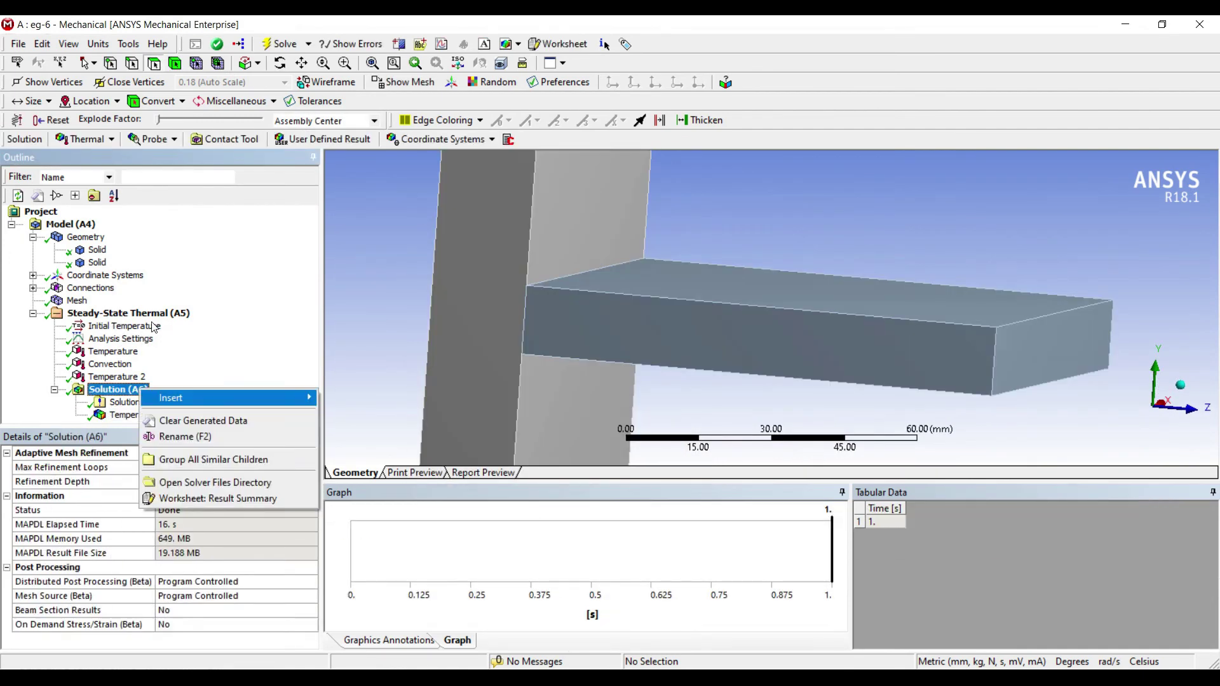
mouse_move(212, 398)
mouse_move(390, 399)
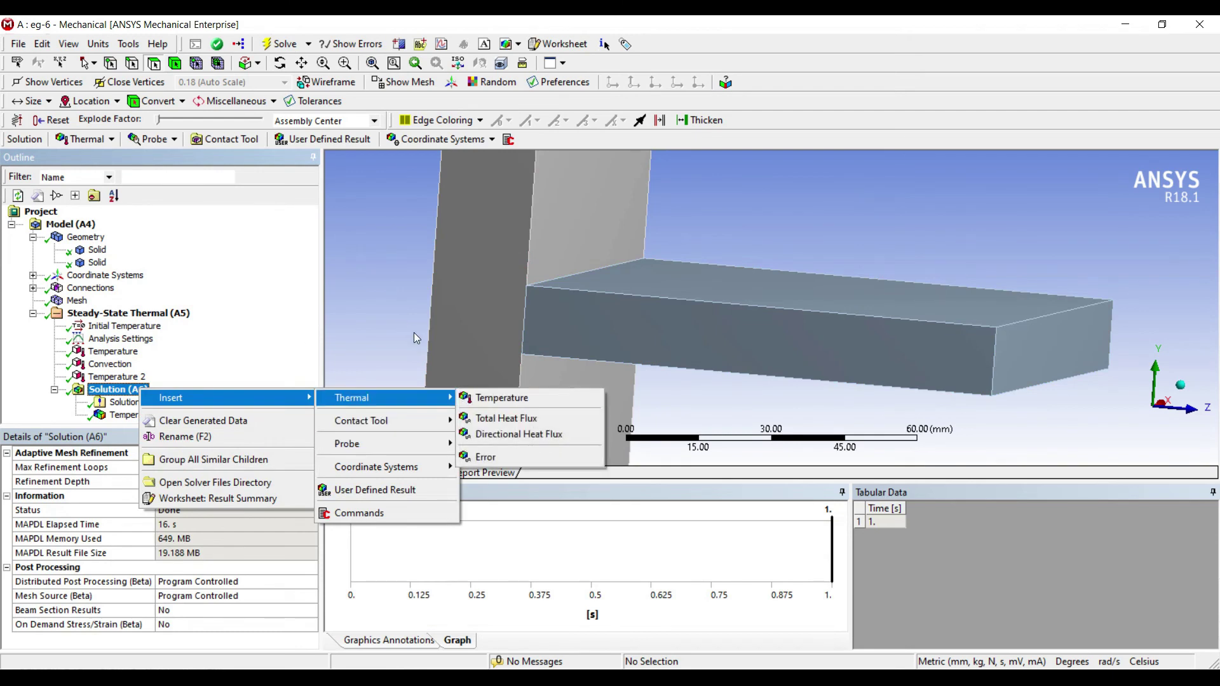
key("Return")
key("Up")
key("Up")
key("Up")
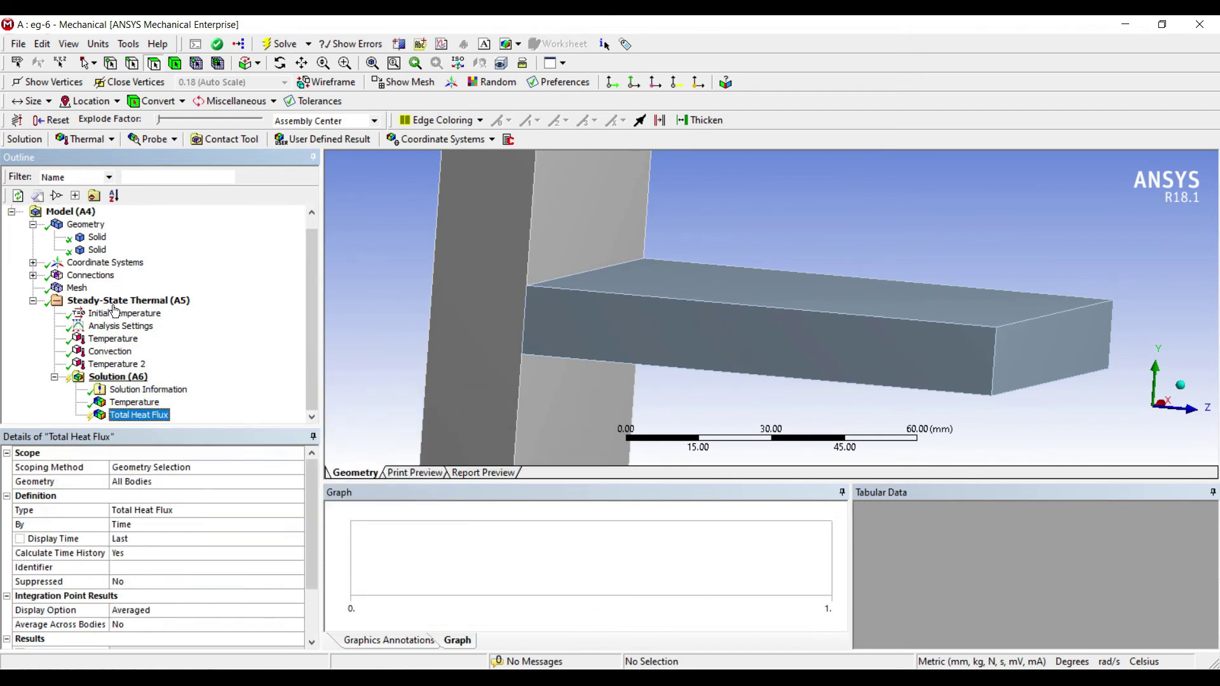
left_click(193, 46)
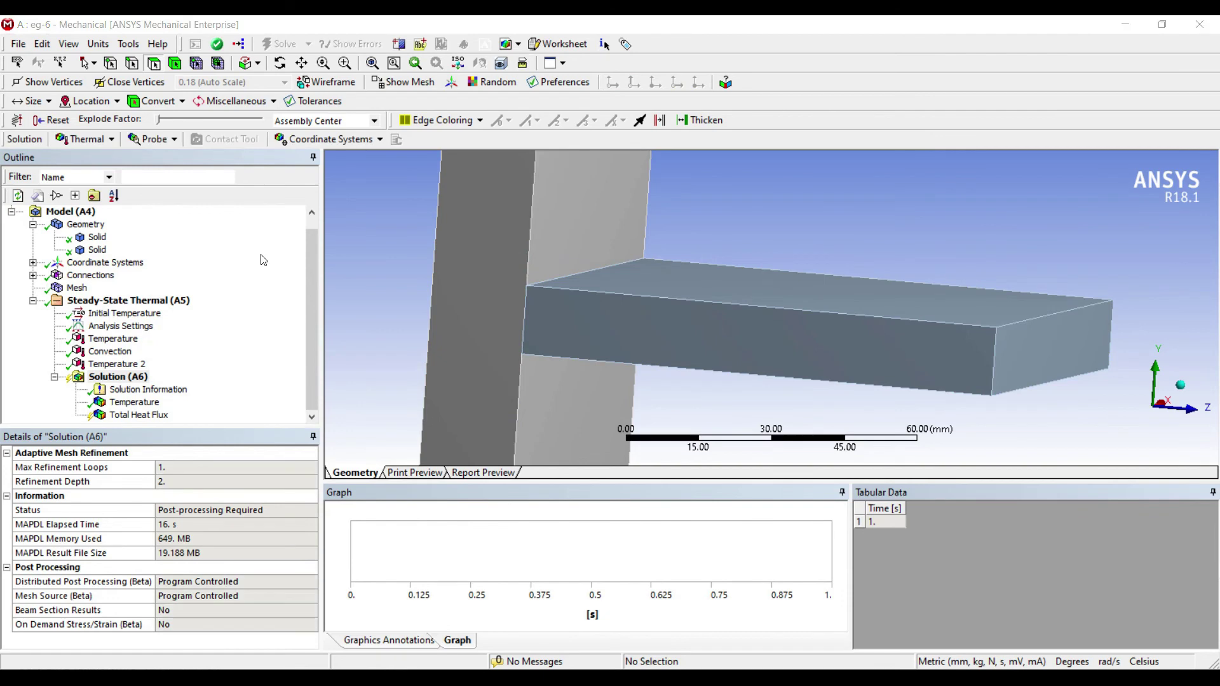
Set the fin convection's film coefficient to 0.01 W/mm²·°C.
key("Down")
key("Down")
key("Down")
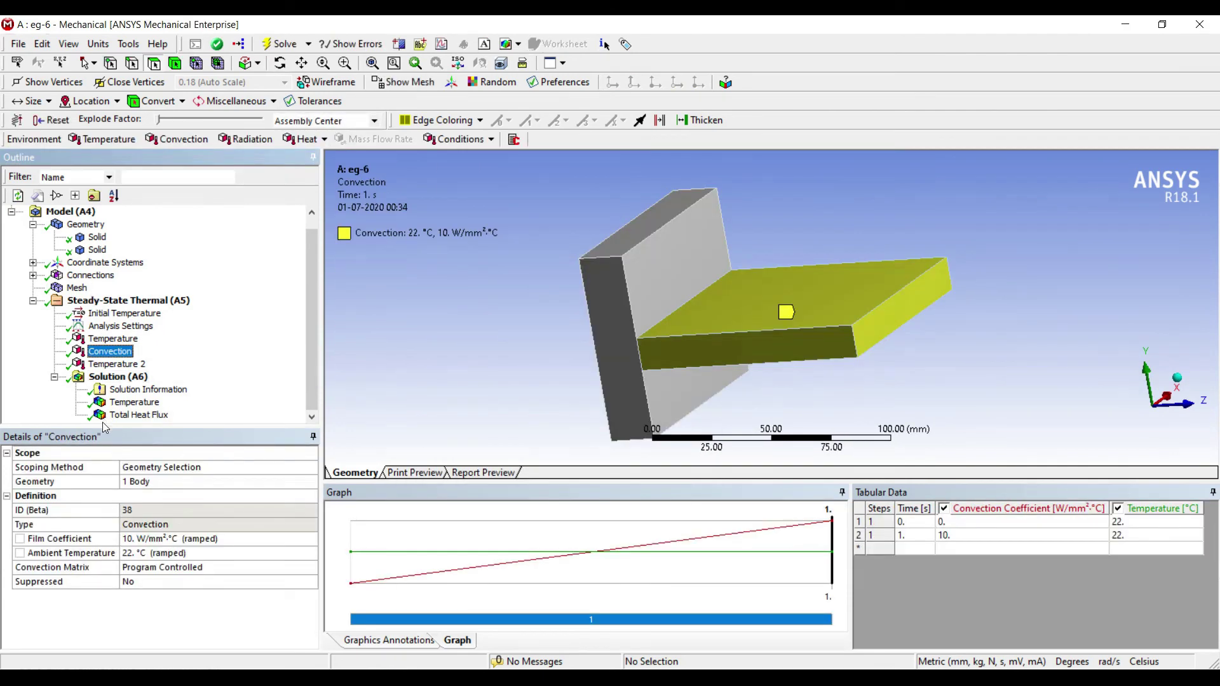
left_click(107, 441)
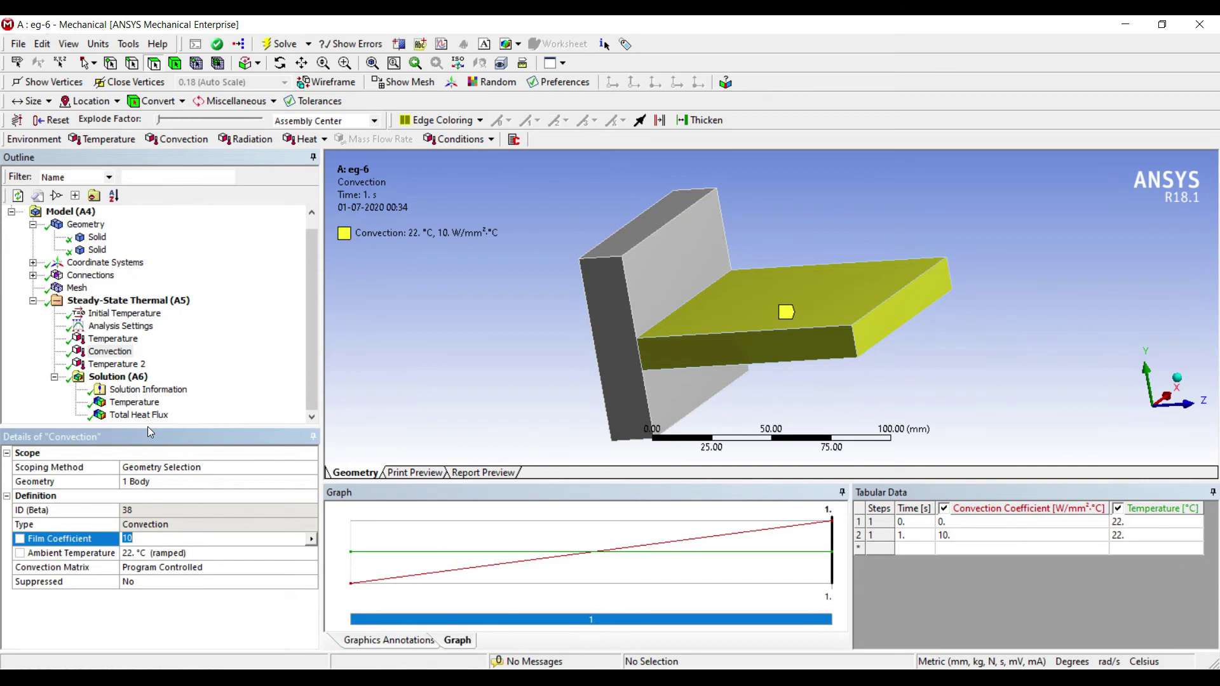
type("0.01")
key("Return")
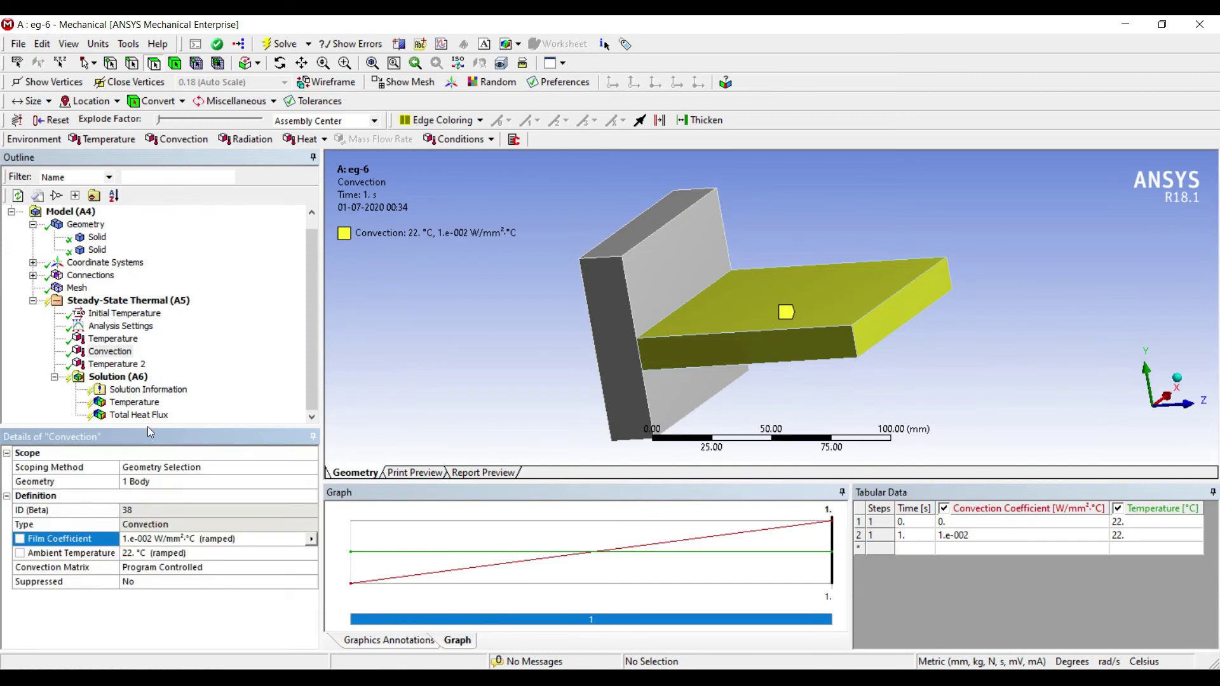
Re-solve the analysis with the changed film coefficient and examine the temperature contour from several angles.
left_click(117, 376)
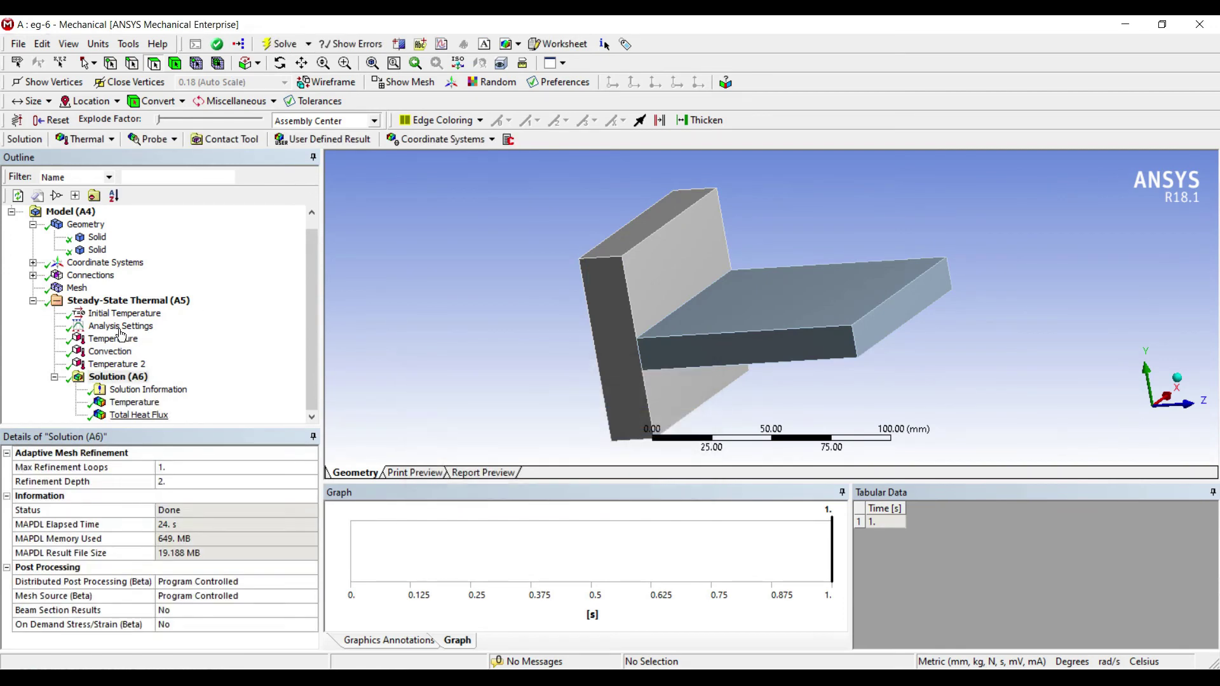
left_click(132, 402)
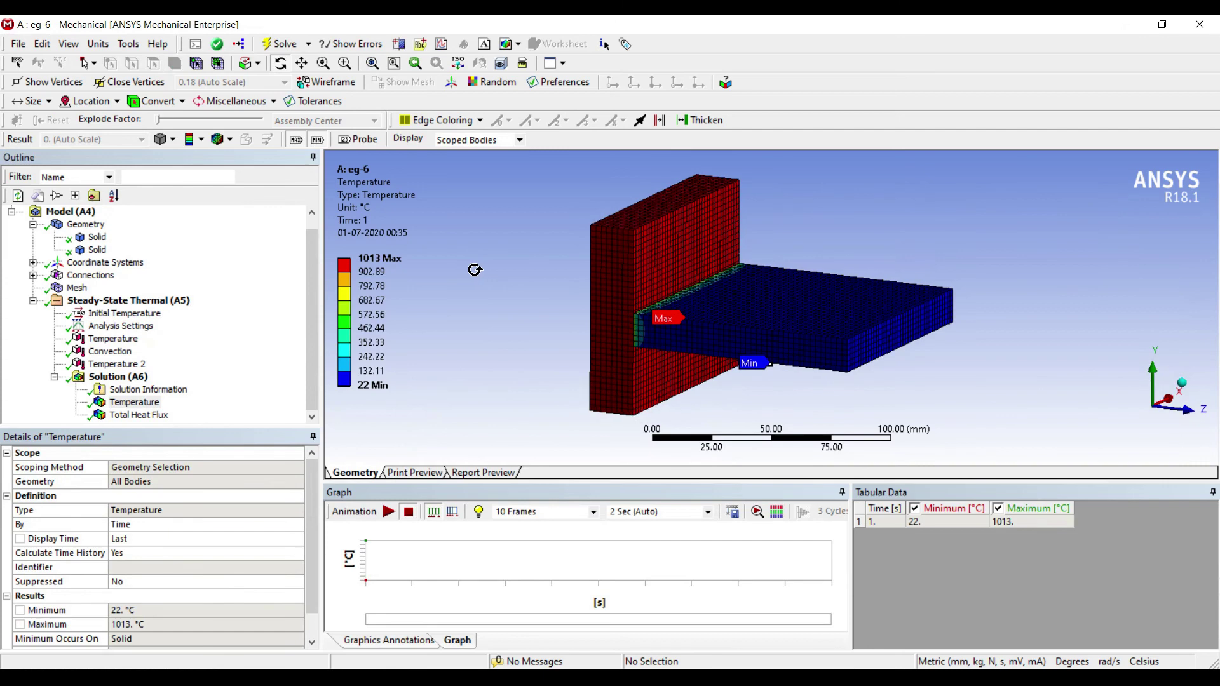
left_click_drag(611, 285, 630, 271)
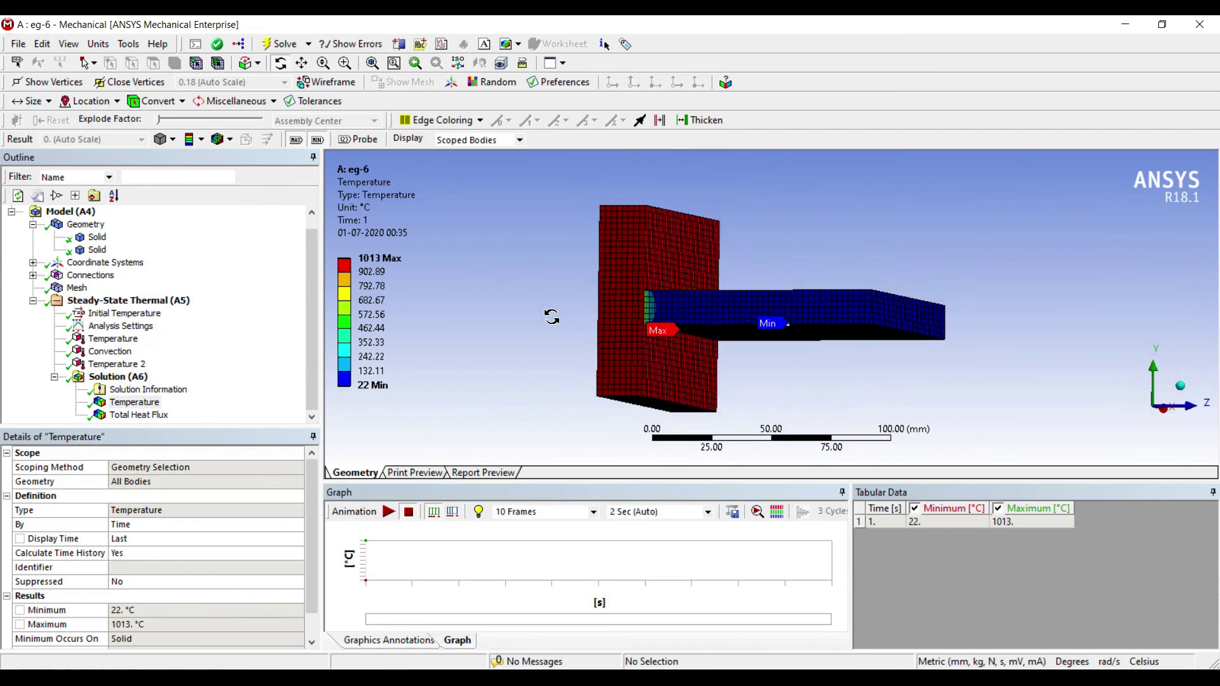
left_click_drag(532, 295, 494, 333)
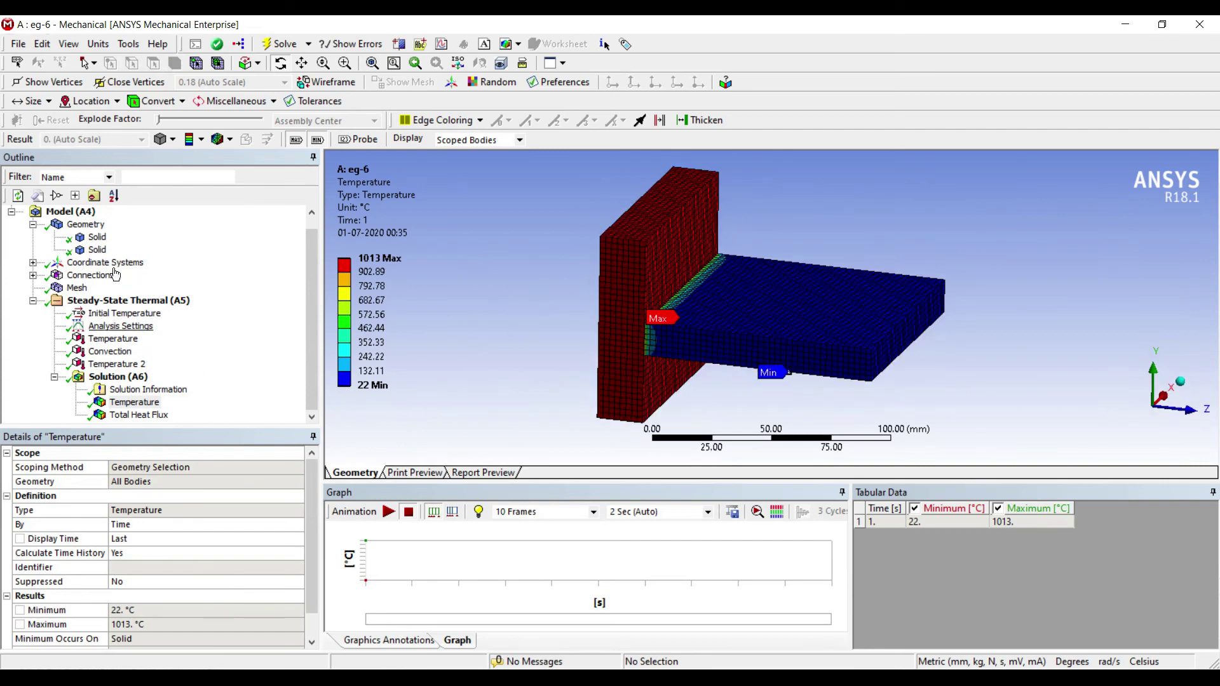
Rescope the 1000 °C temperature boundary condition from one face to the entire base block body.
left_click(121, 339)
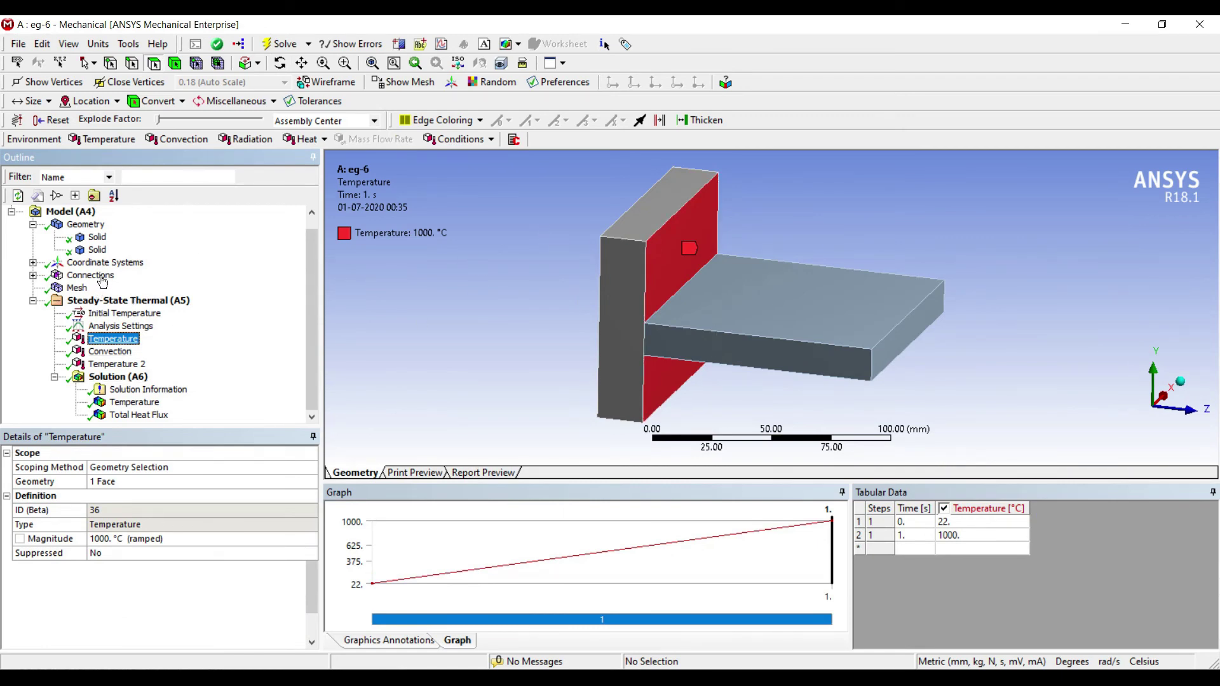
left_click(127, 482)
left_click(175, 63)
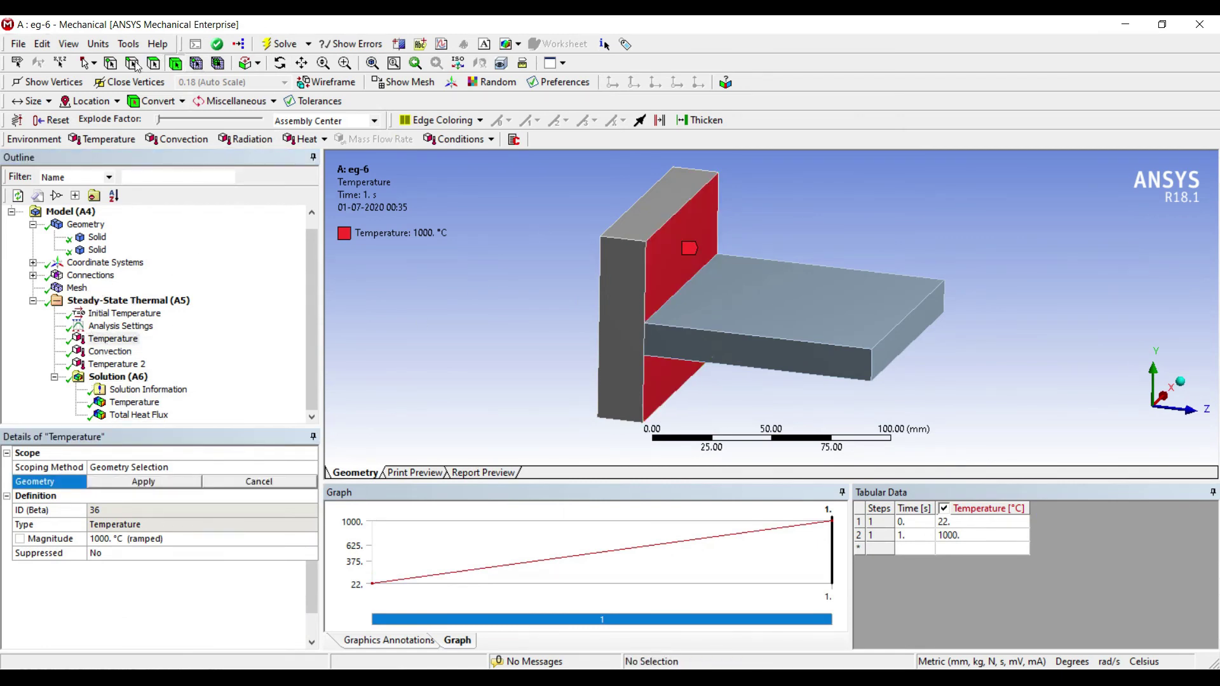
left_click(628, 247)
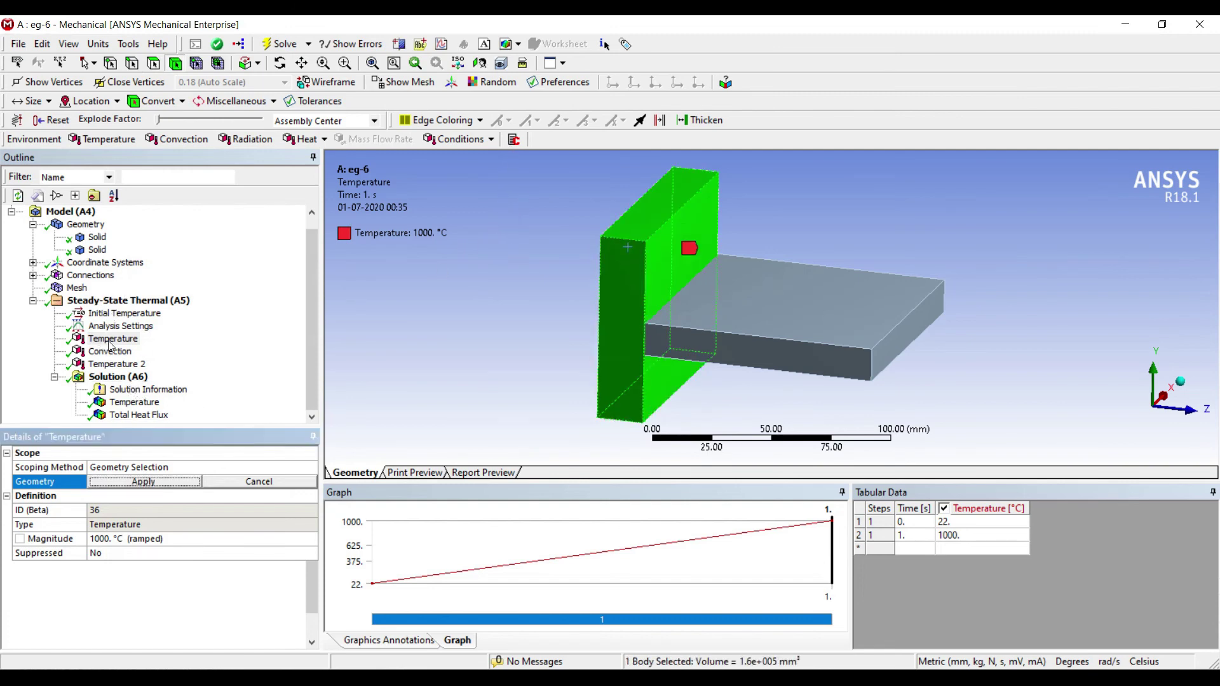
left_click(143, 482)
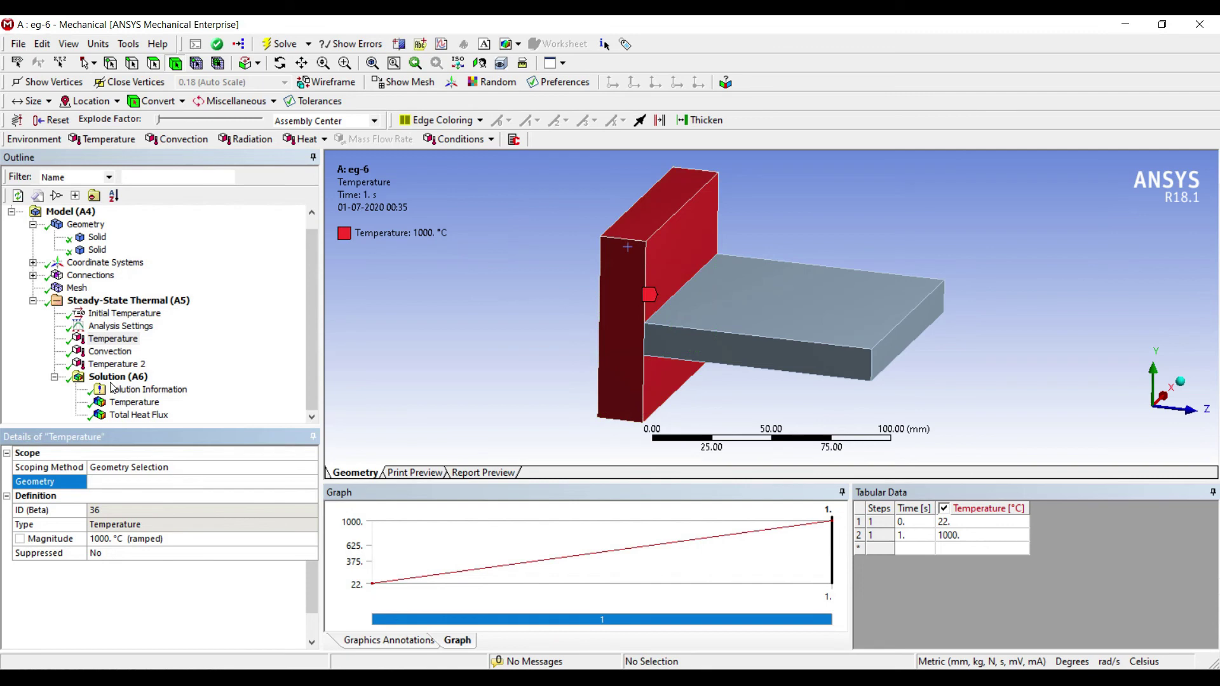
Re-solve the analysis and compare the temperature and total heat flux contours on the block and fin.
left_click(118, 377)
left_click(283, 43)
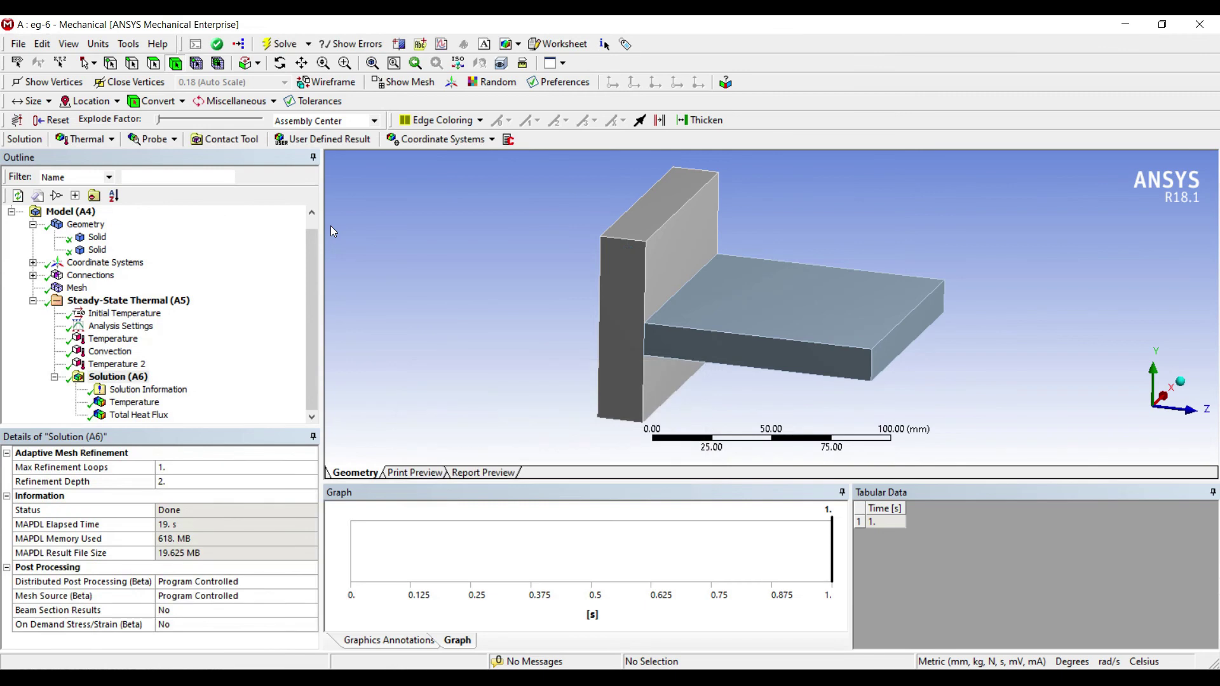
left_click(134, 403)
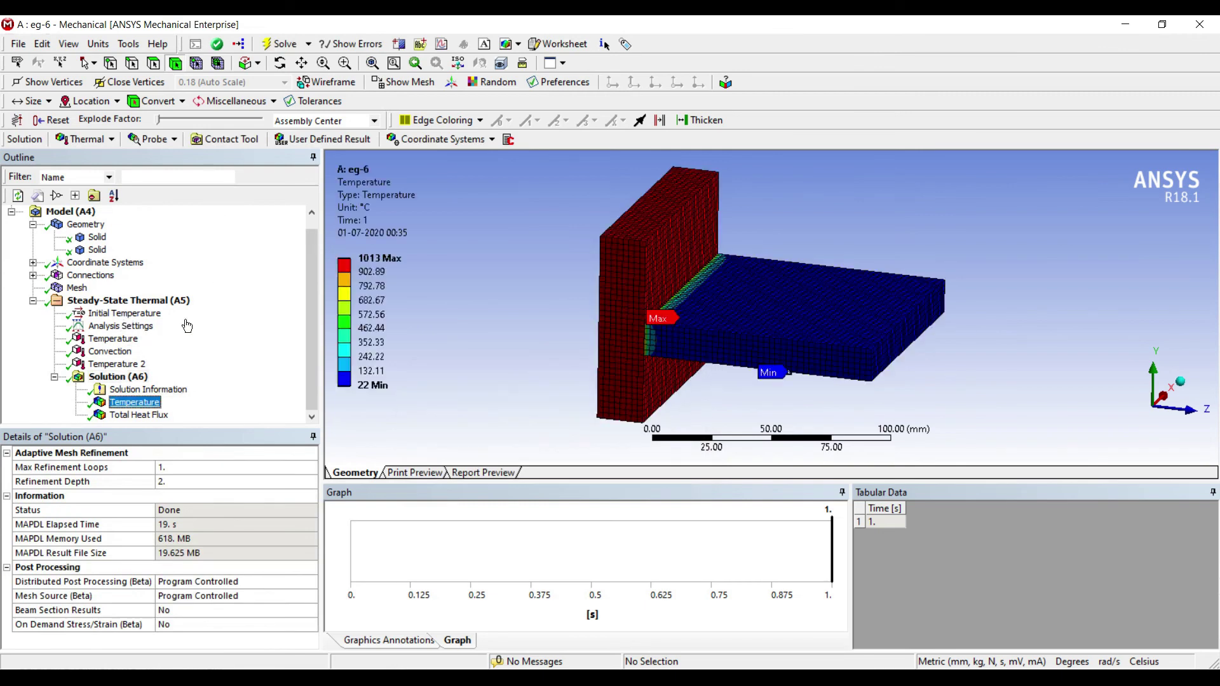
left_click(134, 402)
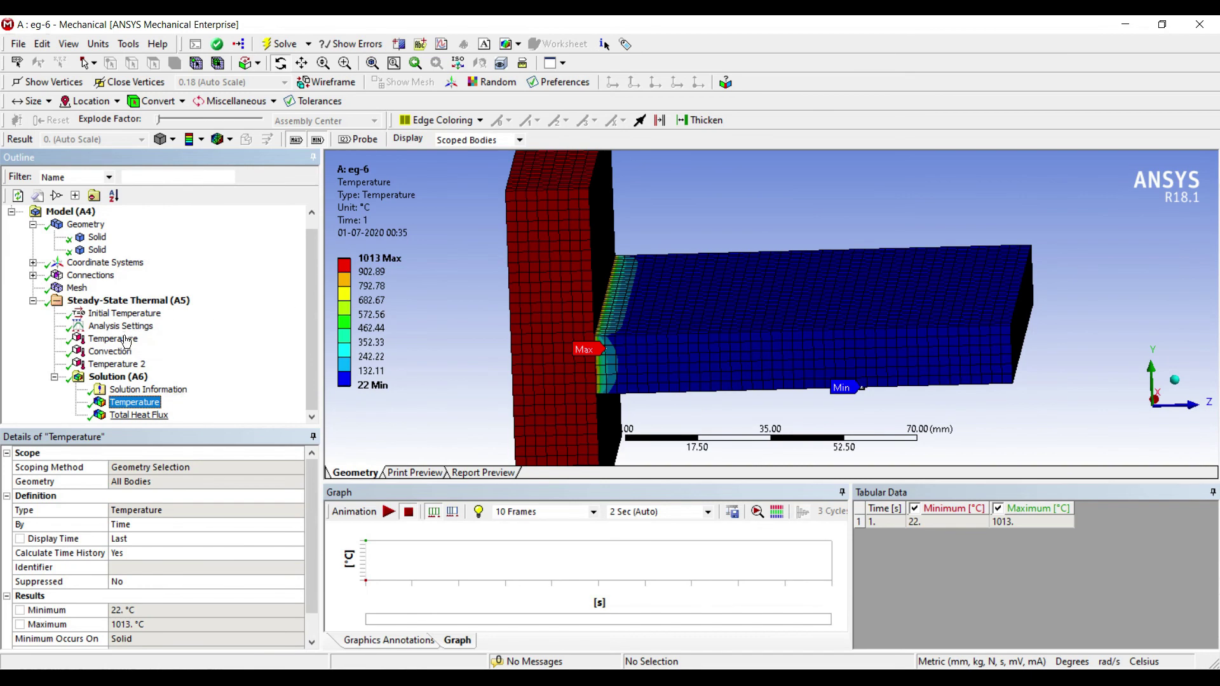
key("Down")
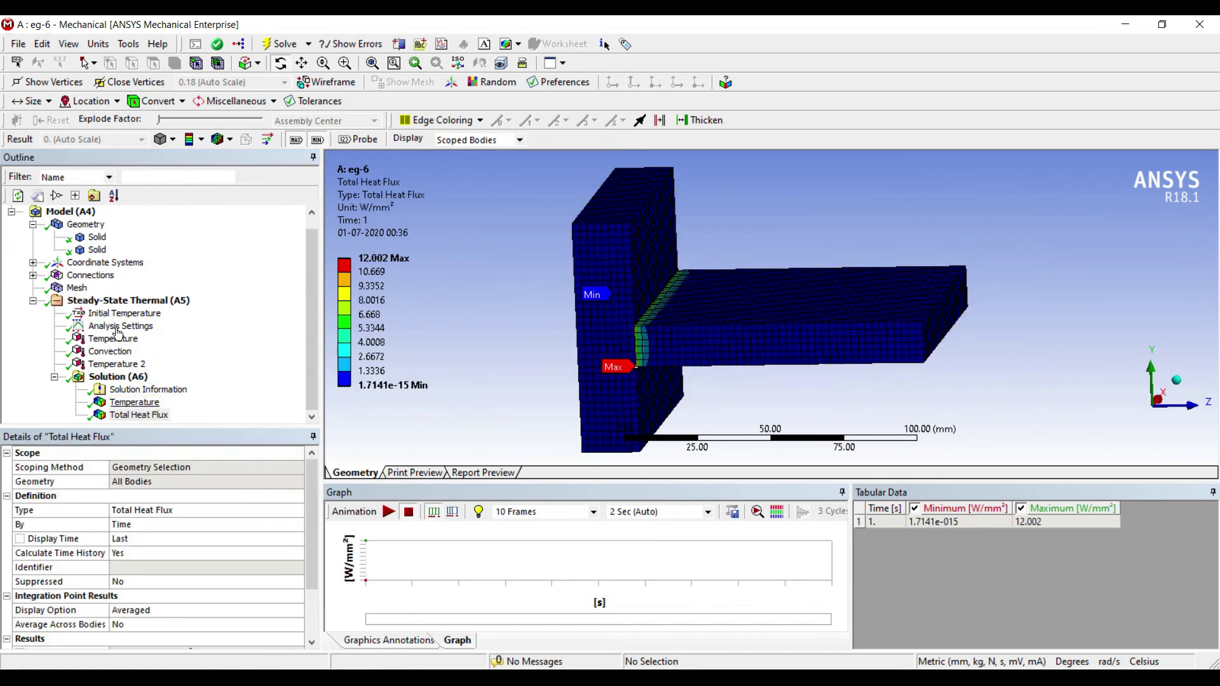
left_click(137, 402)
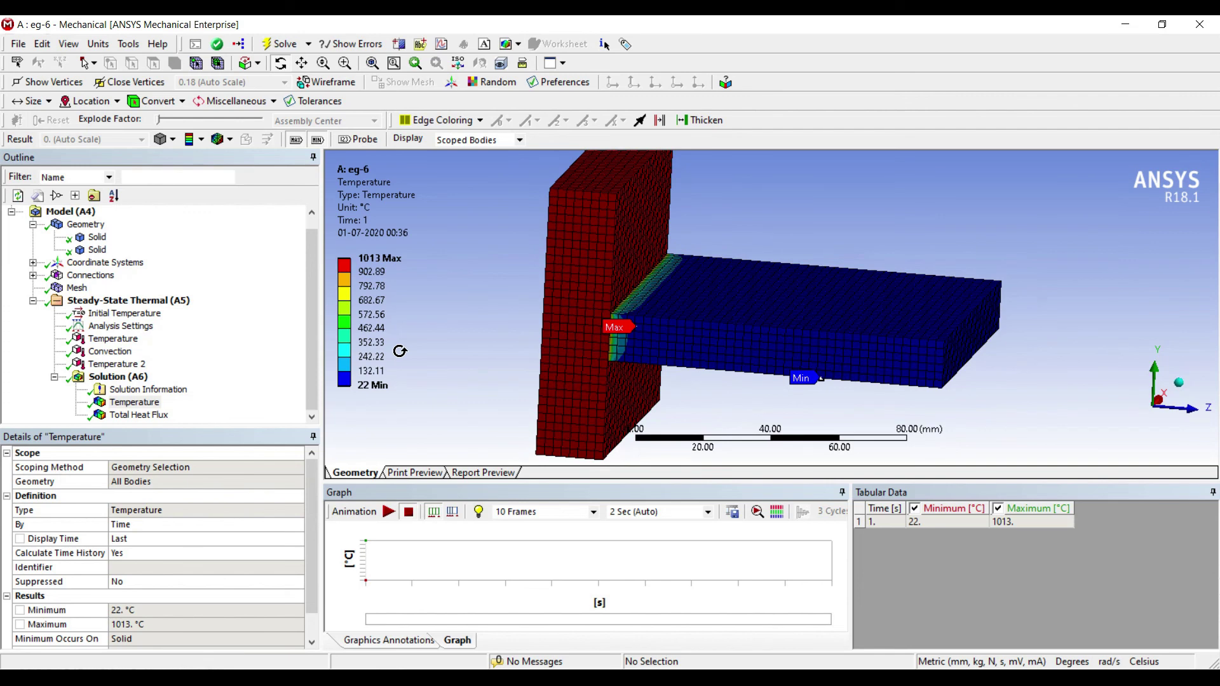
key("Down")
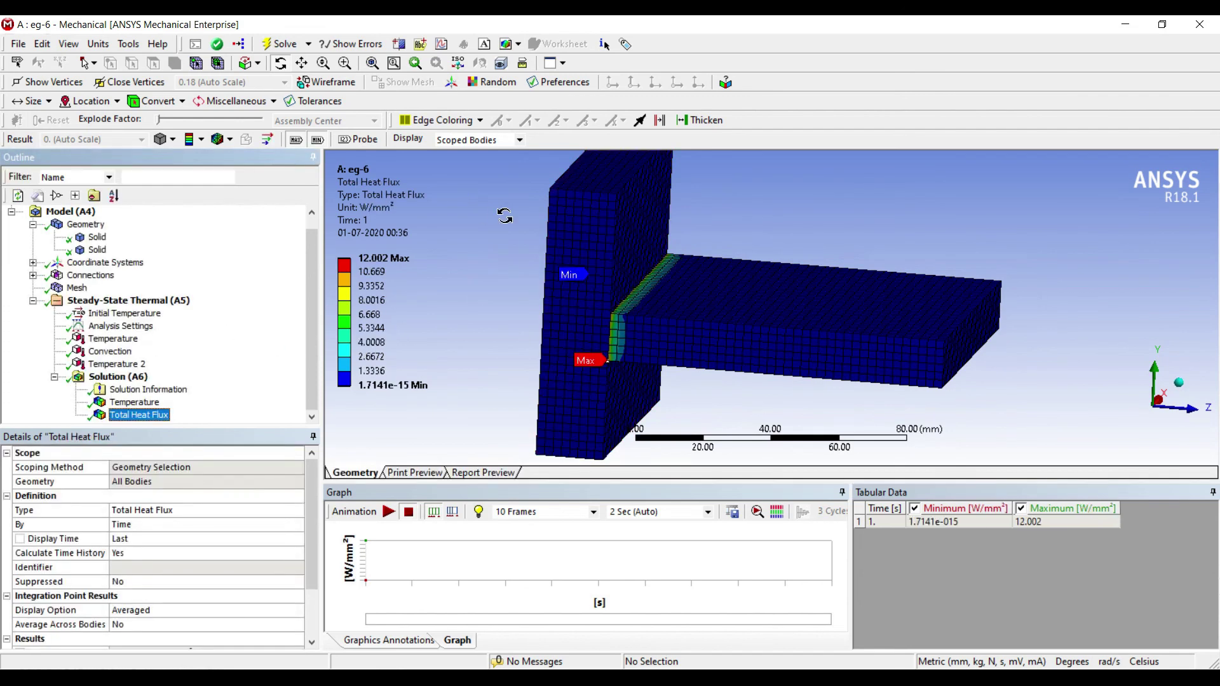
Set the magnitude of the base block's temperature boundary condition to 1500 °C.
scroll(782, 294, "down", 1)
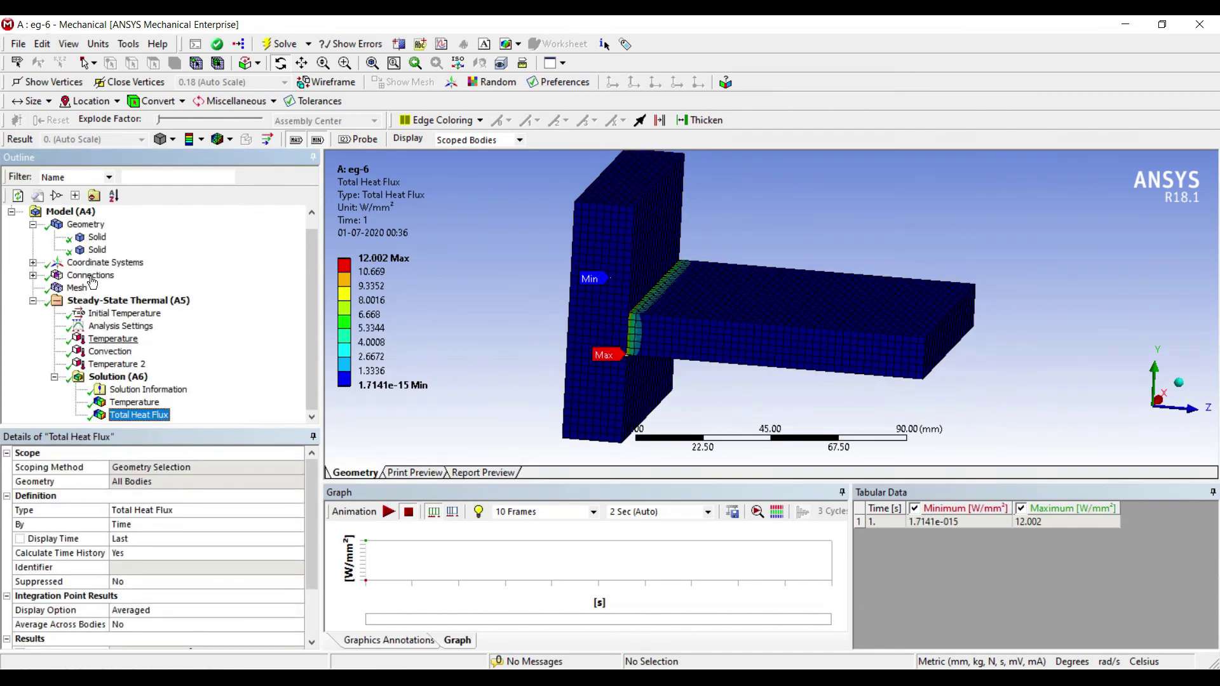
left_click(113, 338)
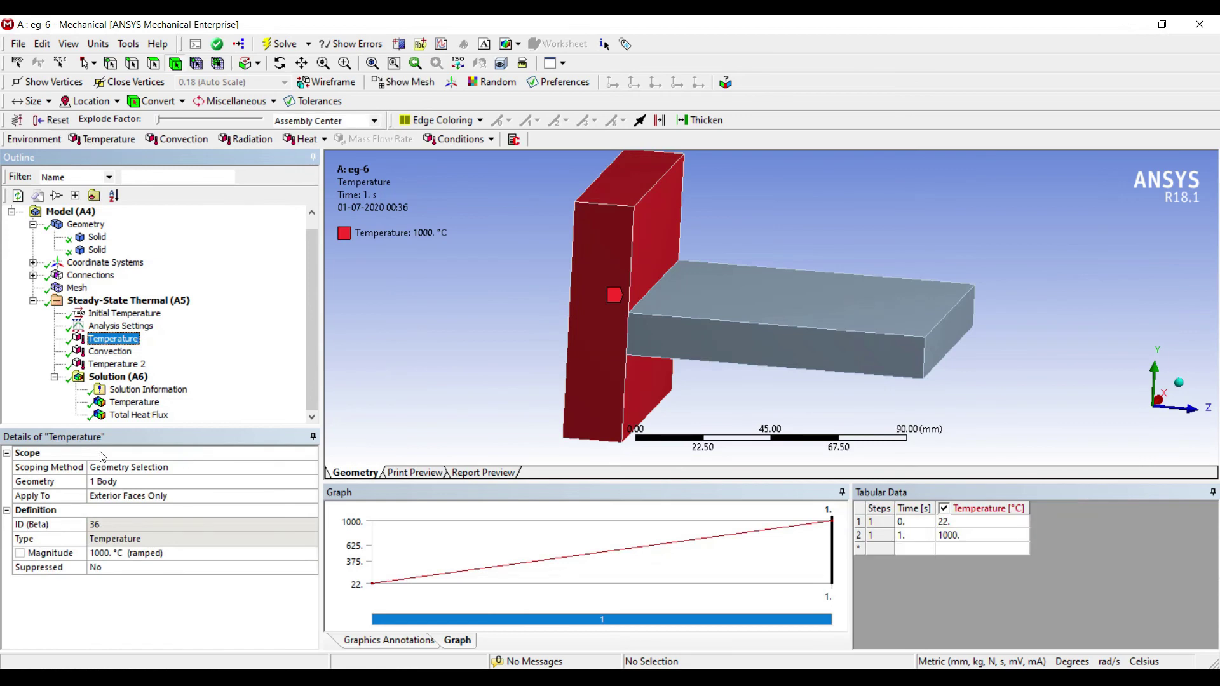
left_click(141, 554)
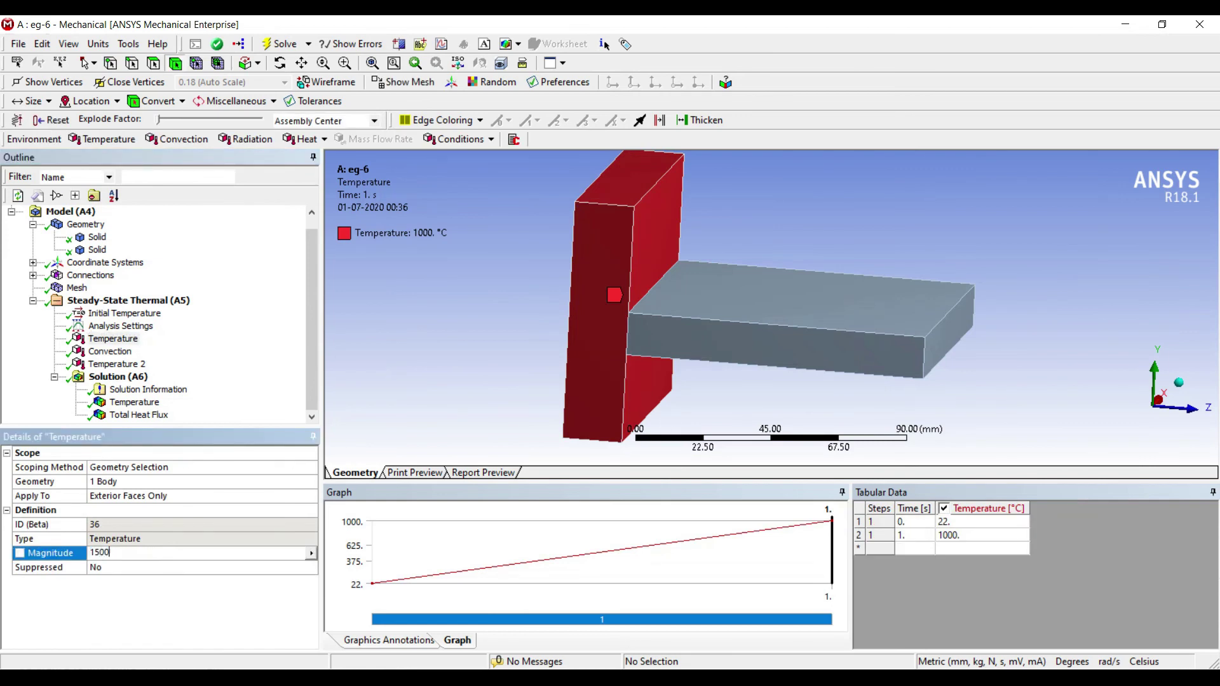
type("1500")
key("Return")
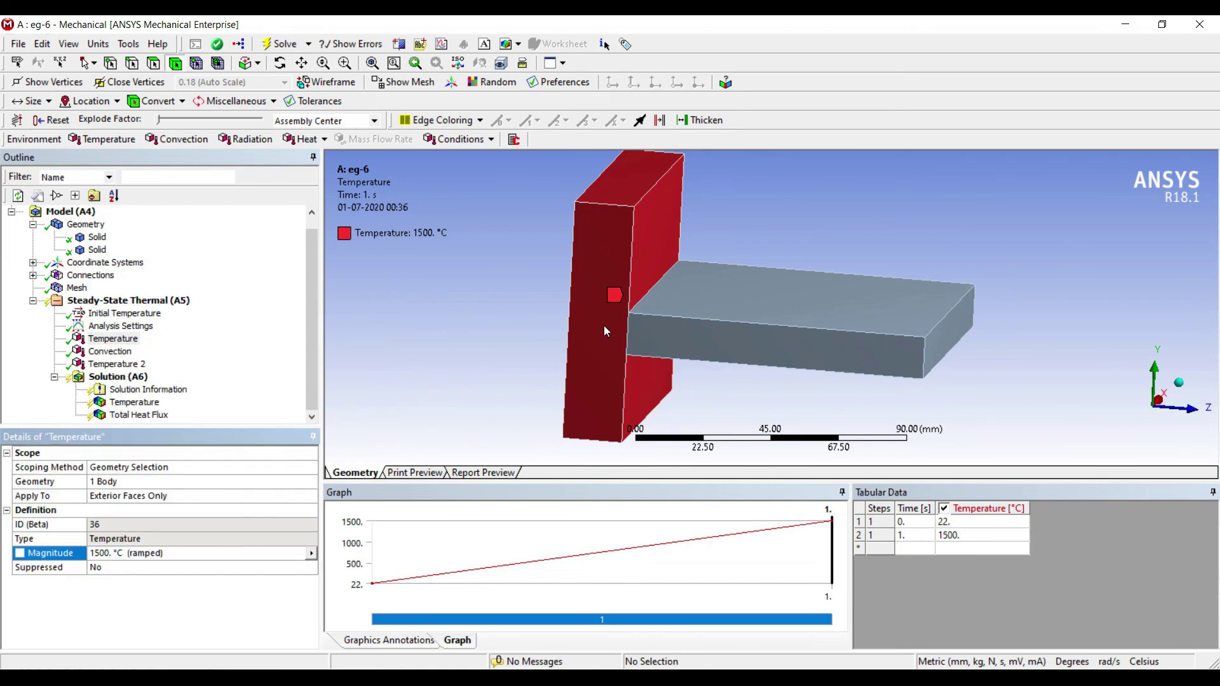
Re-solve the analysis with the changed block temperature and review the temperature and total heat flux contours.
left_click(118, 377)
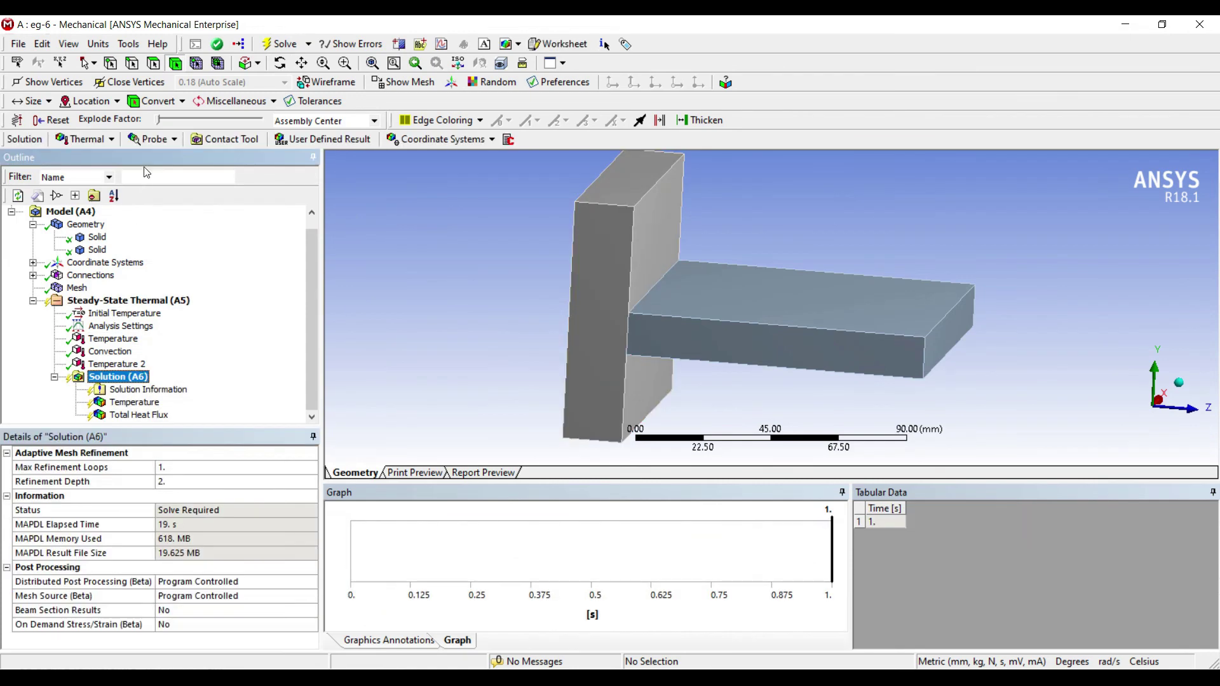
left_click(280, 43)
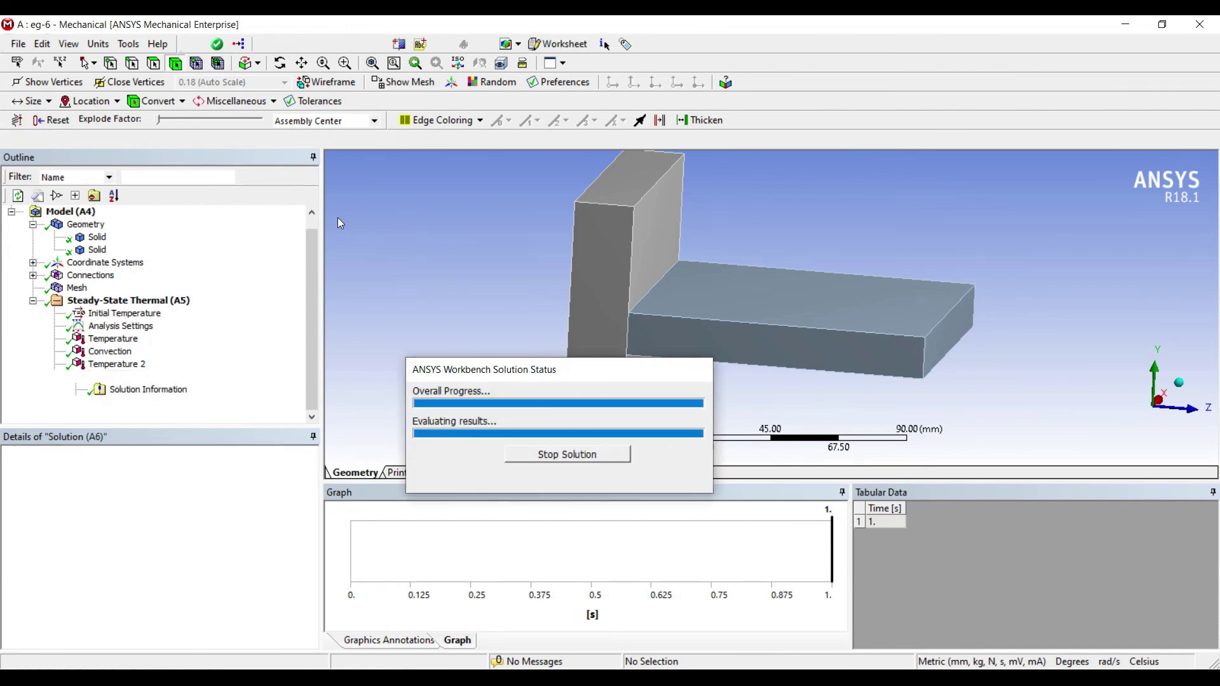
left_click(134, 402)
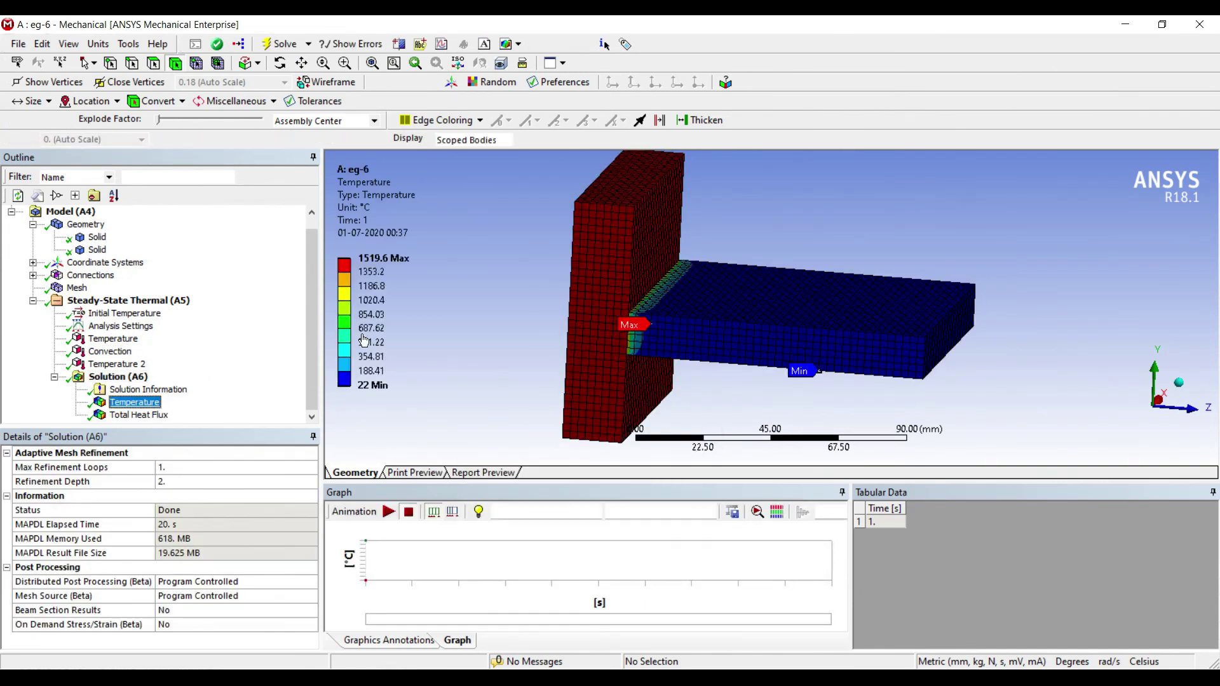
scroll(603, 288, "up", 1)
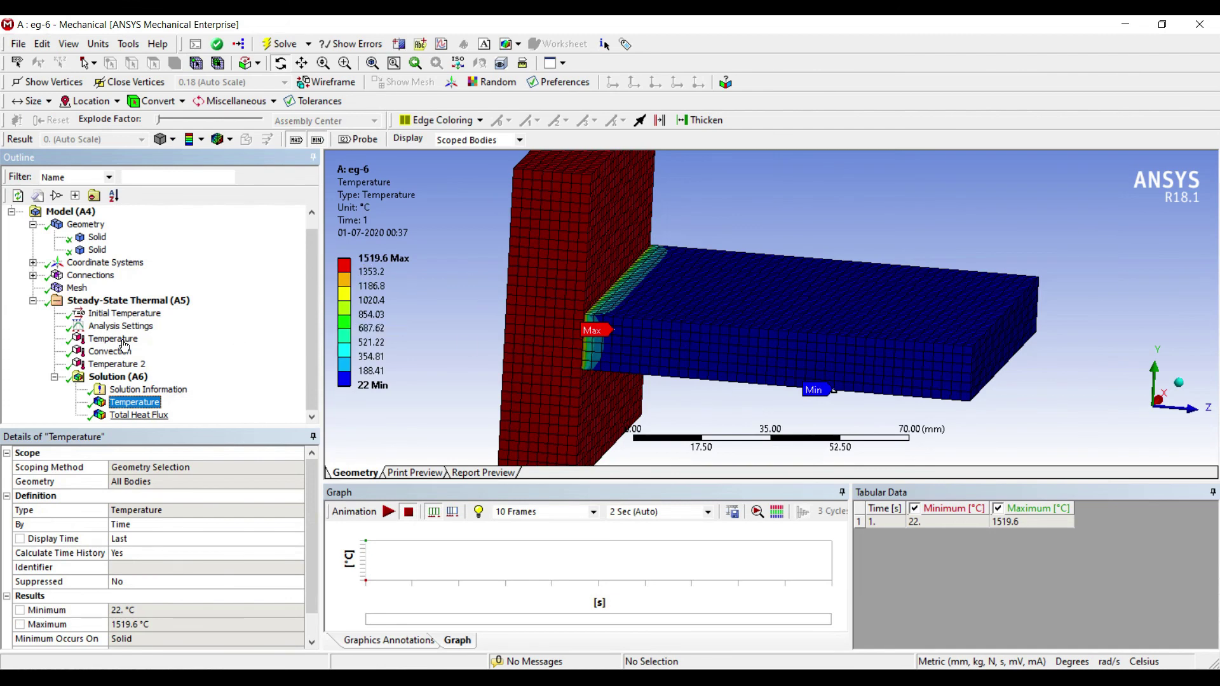
left_click(139, 415)
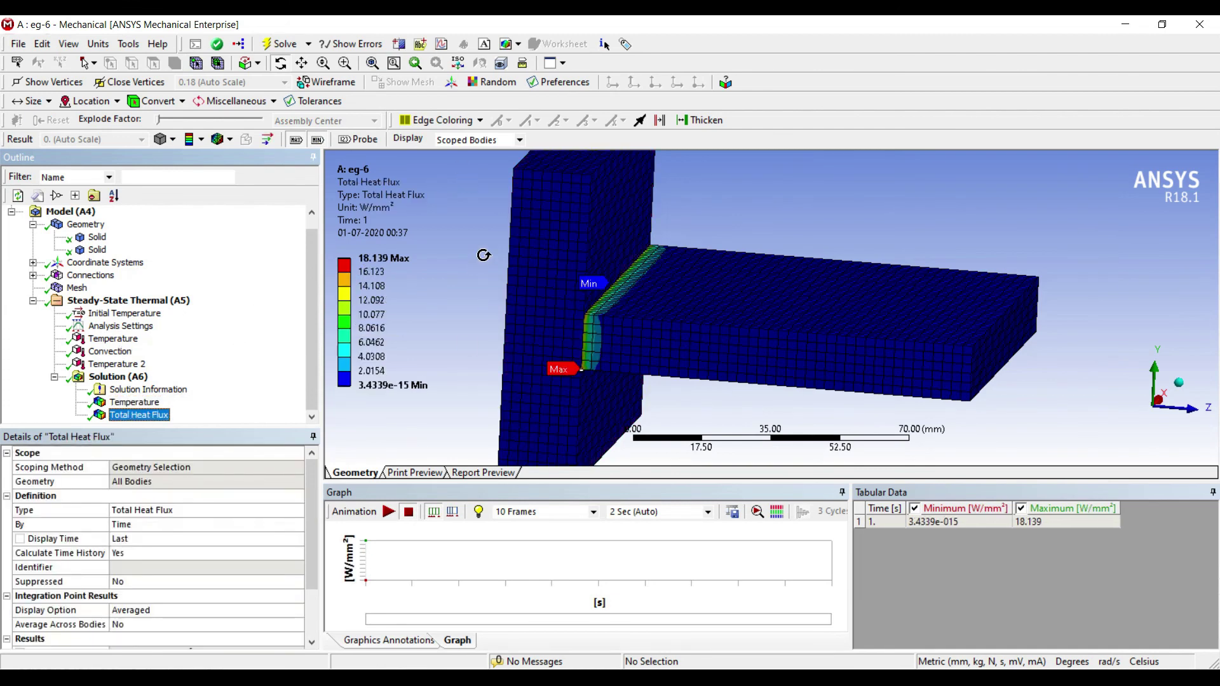
scroll(484, 255, "down", 2)
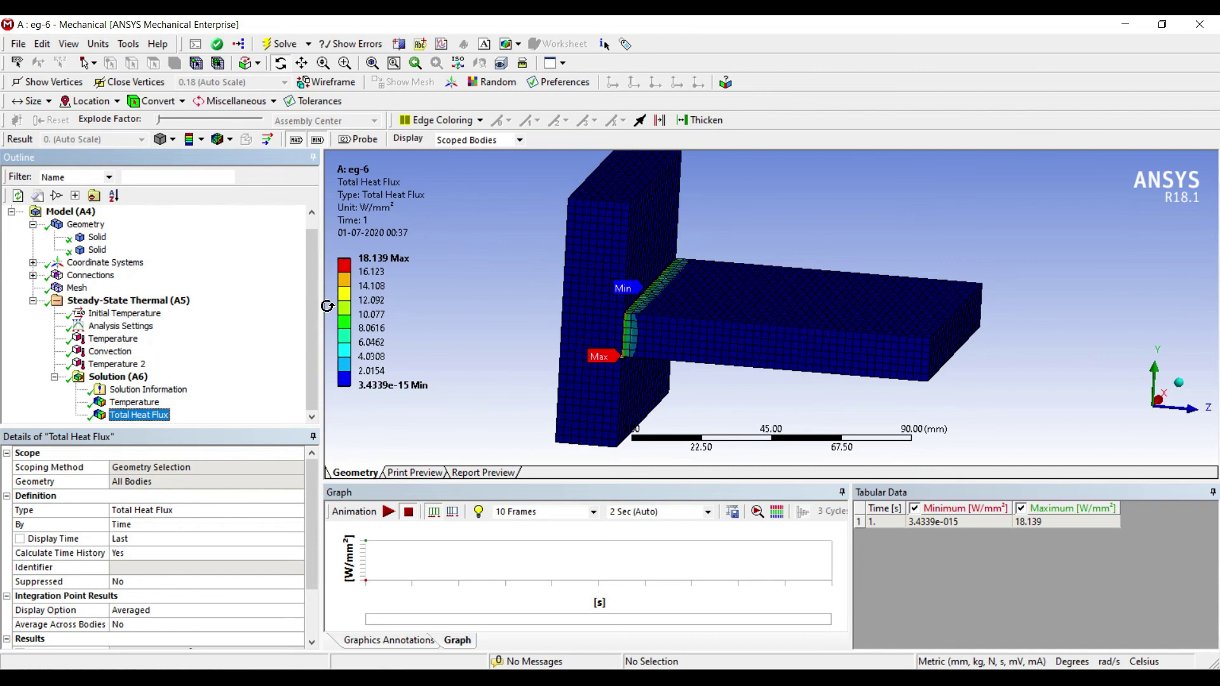
left_click(134, 403)
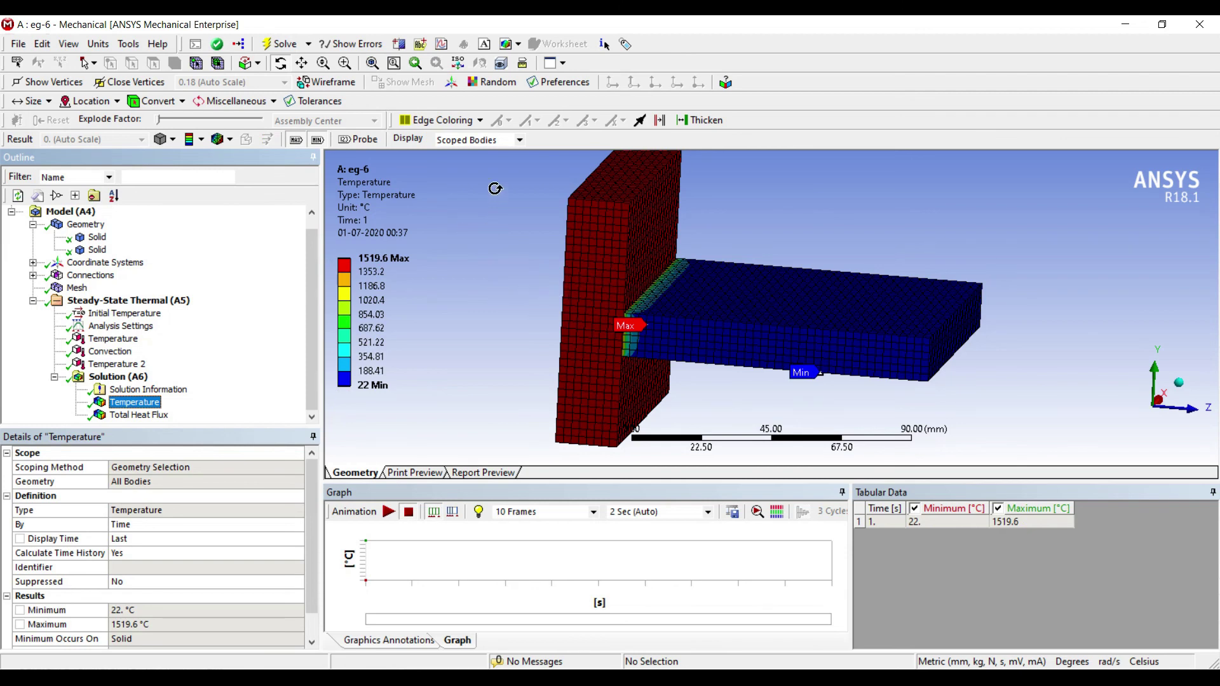
left_click_drag(498, 237, 402, 269)
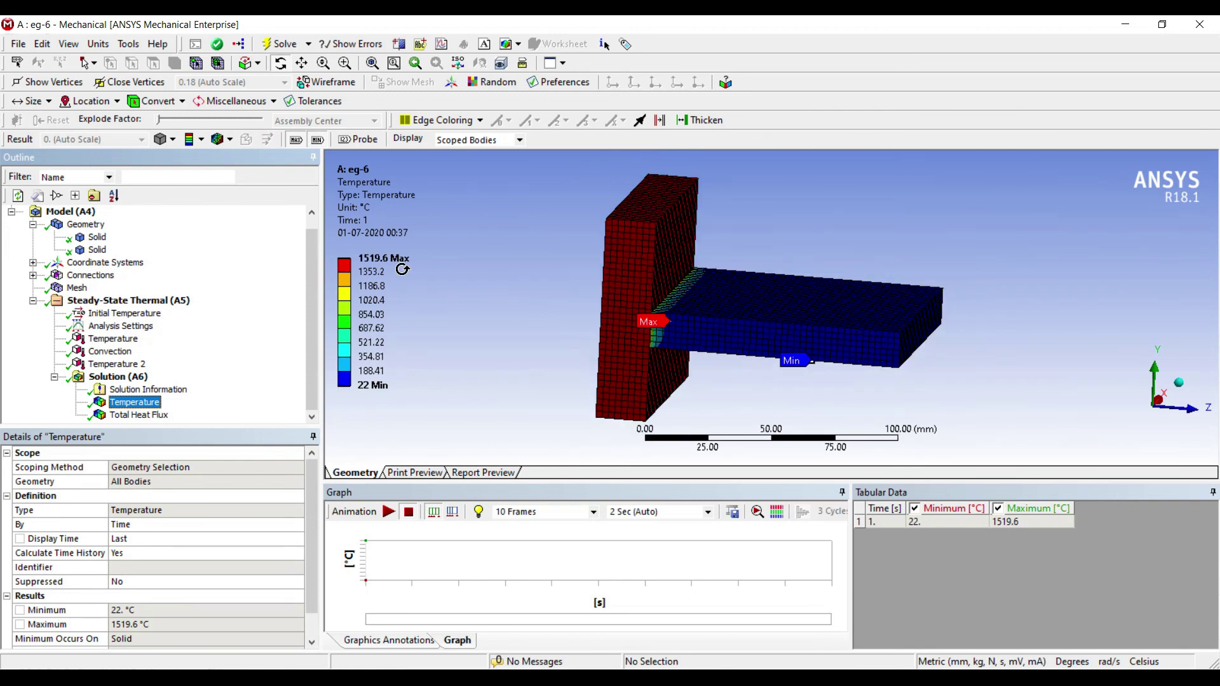